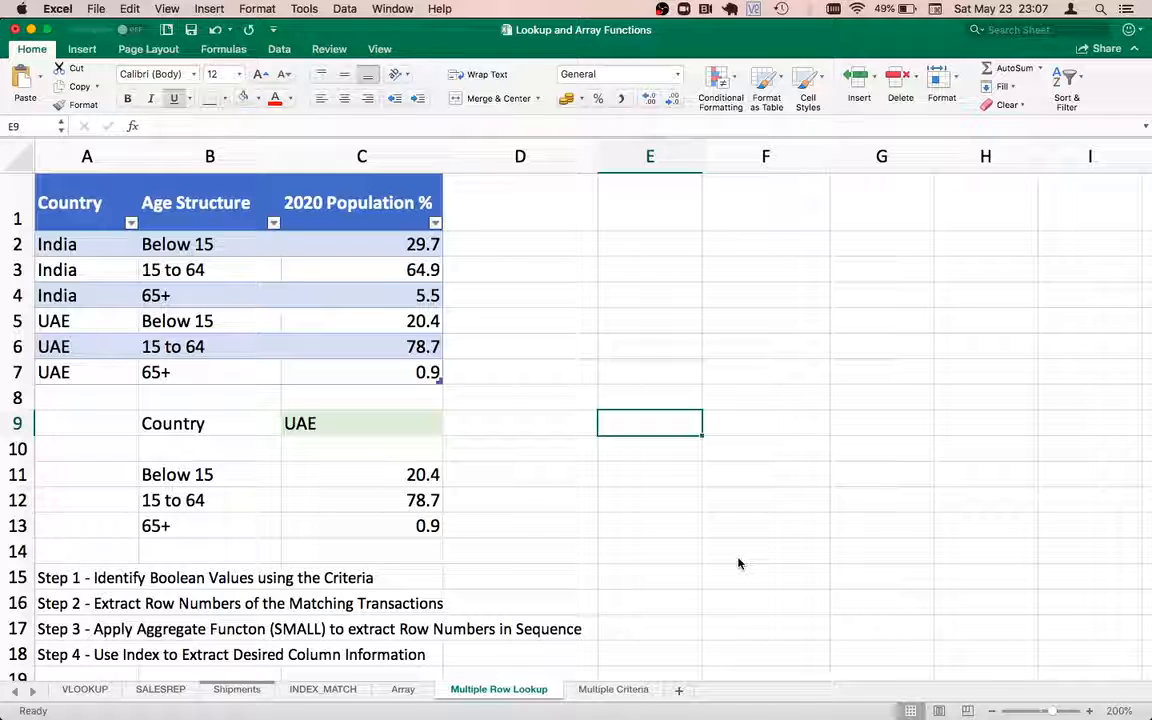
# Step: Examine the Country column of the population table, going through the India rows
pyautogui.press('Left')
pyautogui.press('Left')
pyautogui.press('Left')
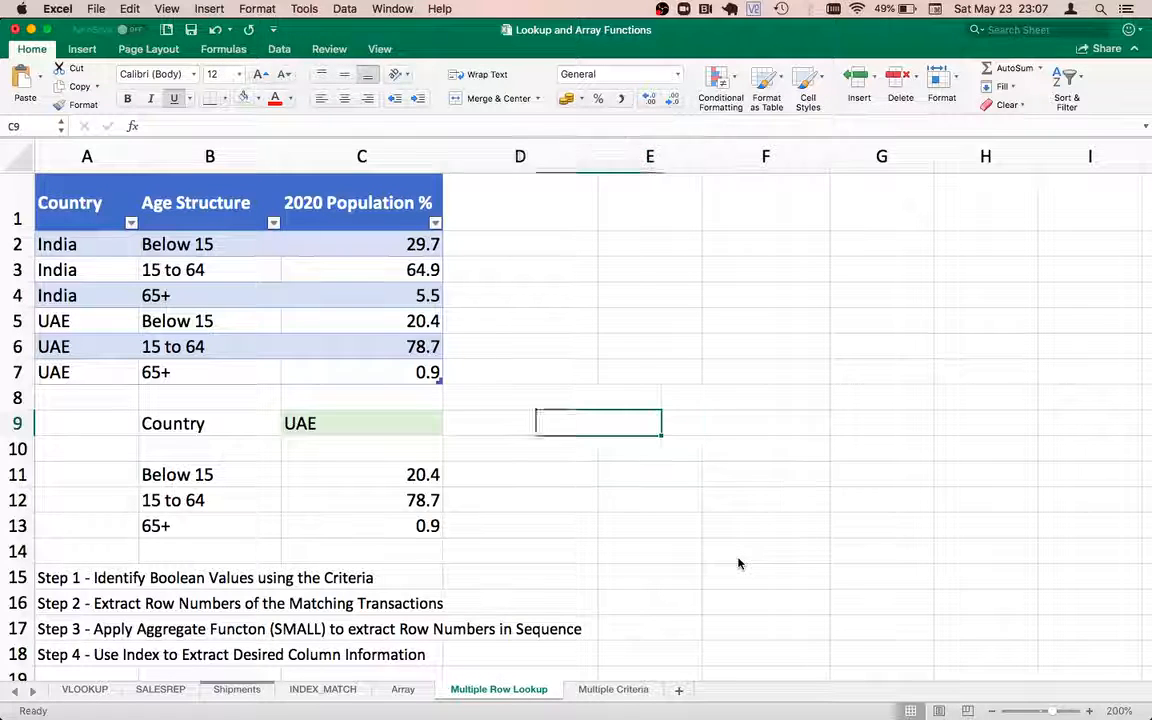
pyautogui.press('Up')
pyautogui.press('Up')
pyautogui.press('Up')
pyautogui.press('Up')
pyautogui.press('Up')
pyautogui.press('Up')
pyautogui.press('Up')
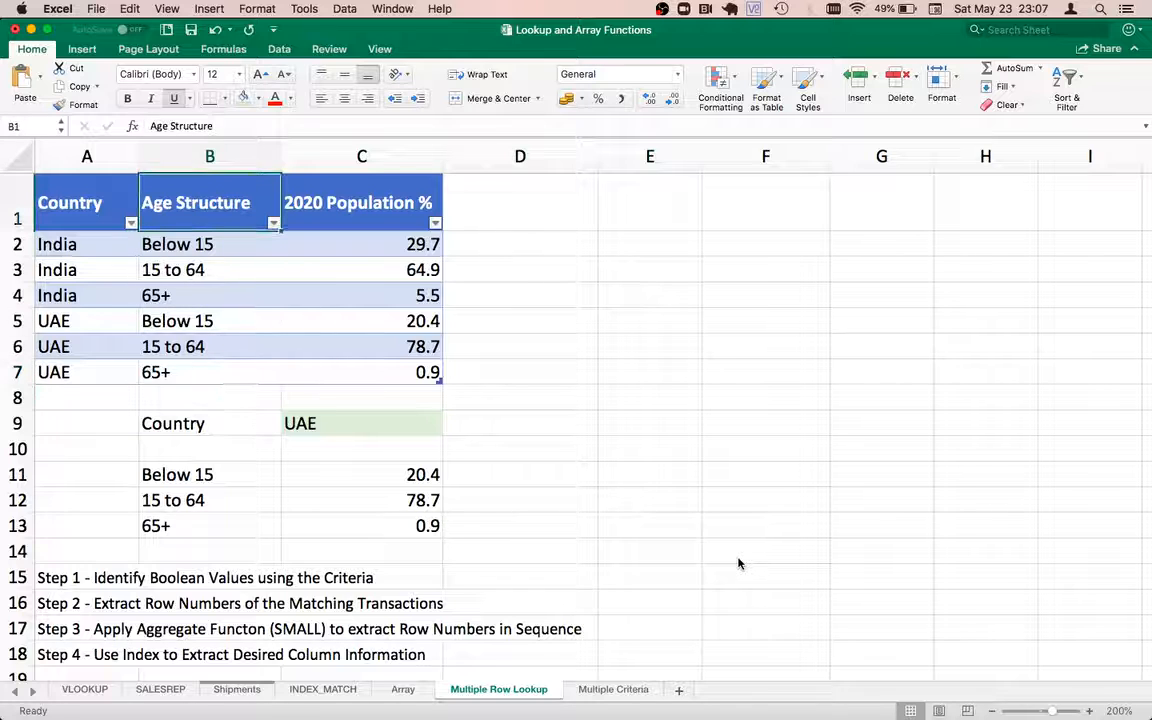
pyautogui.press('Left')
pyautogui.hotkey('shift', 'Down')
pyautogui.hotkey('shift', 'Down')
pyautogui.hotkey('shift', 'Down')
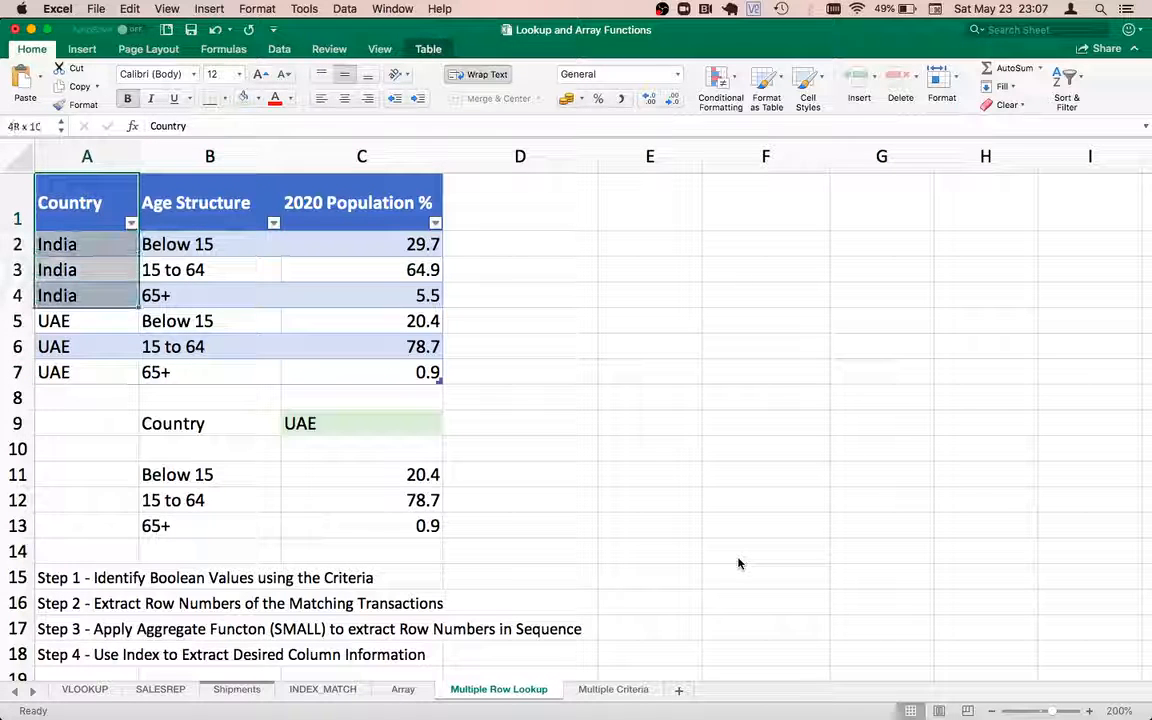
pyautogui.hotkey('shift', 'Up')
pyautogui.hotkey('shift', 'Up')
pyautogui.hotkey('shift', 'Up')
pyautogui.press('Down')
pyautogui.press('Down')
pyautogui.press('Down')
pyautogui.press('Down')
pyautogui.press('Down')
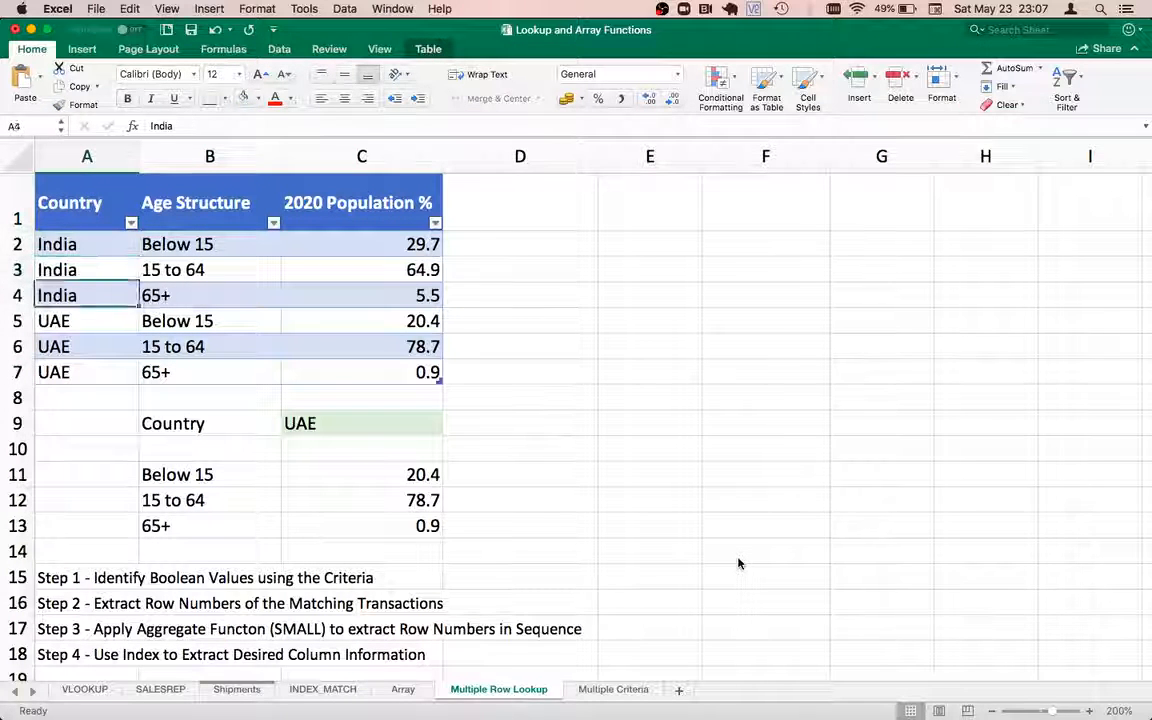
# Step: Examine the Age Structure and 2020 Population % columns of the table down to the last row
pyautogui.press('Right')
pyautogui.press('Up')
pyautogui.press('Up')
pyautogui.press('Up')
pyautogui.press('Up')
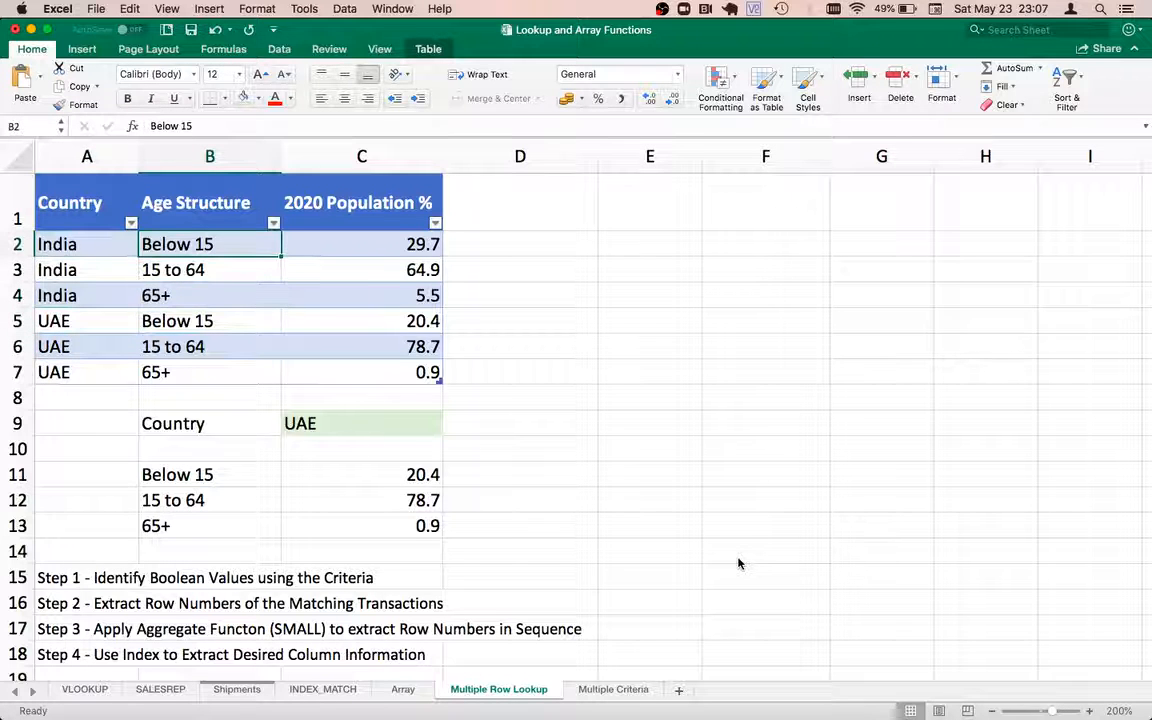
pyautogui.press('Up')
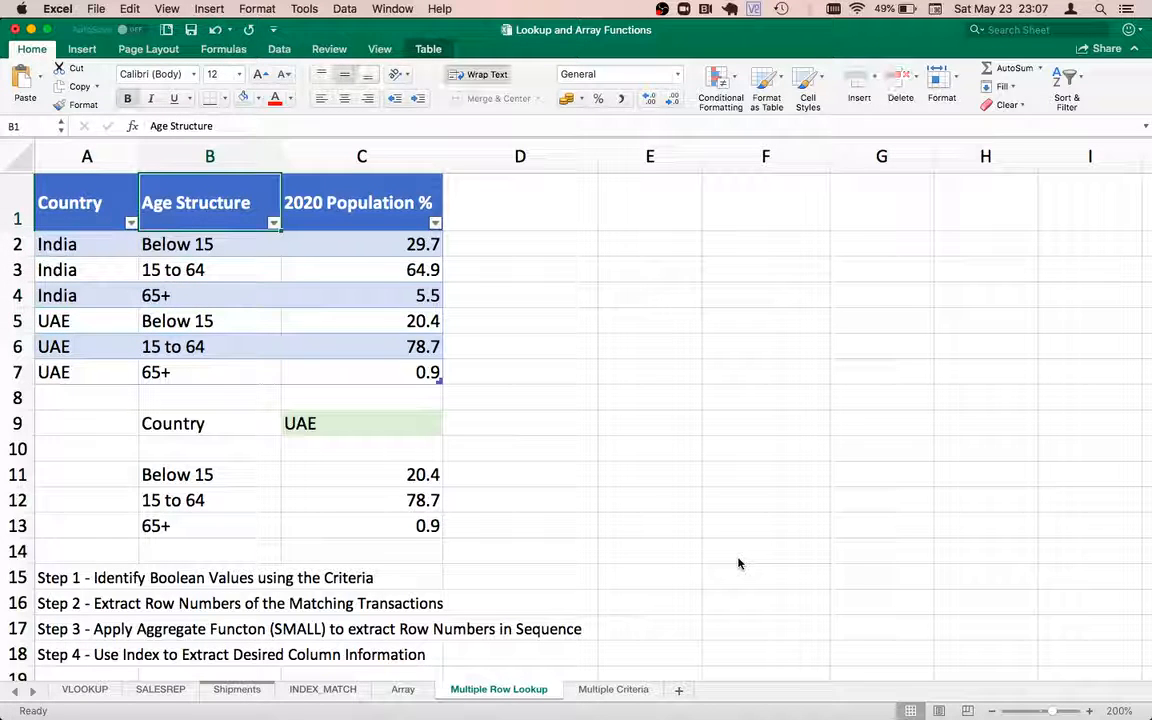
pyautogui.press('Right')
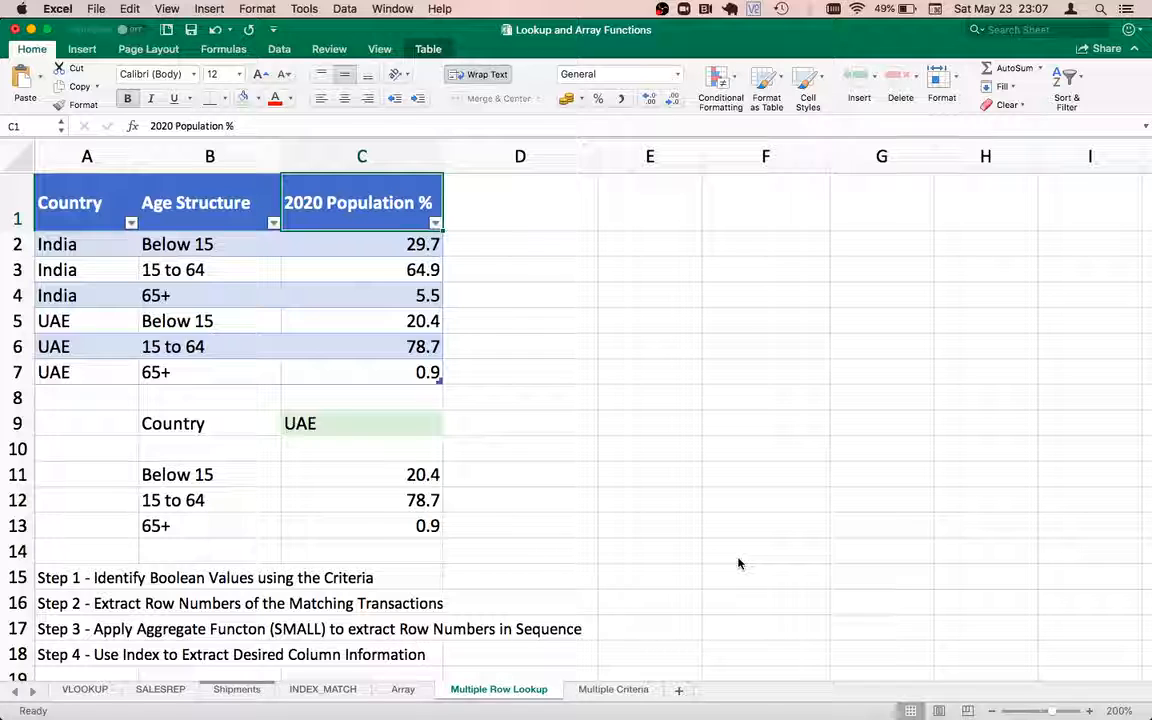
pyautogui.press('Down')
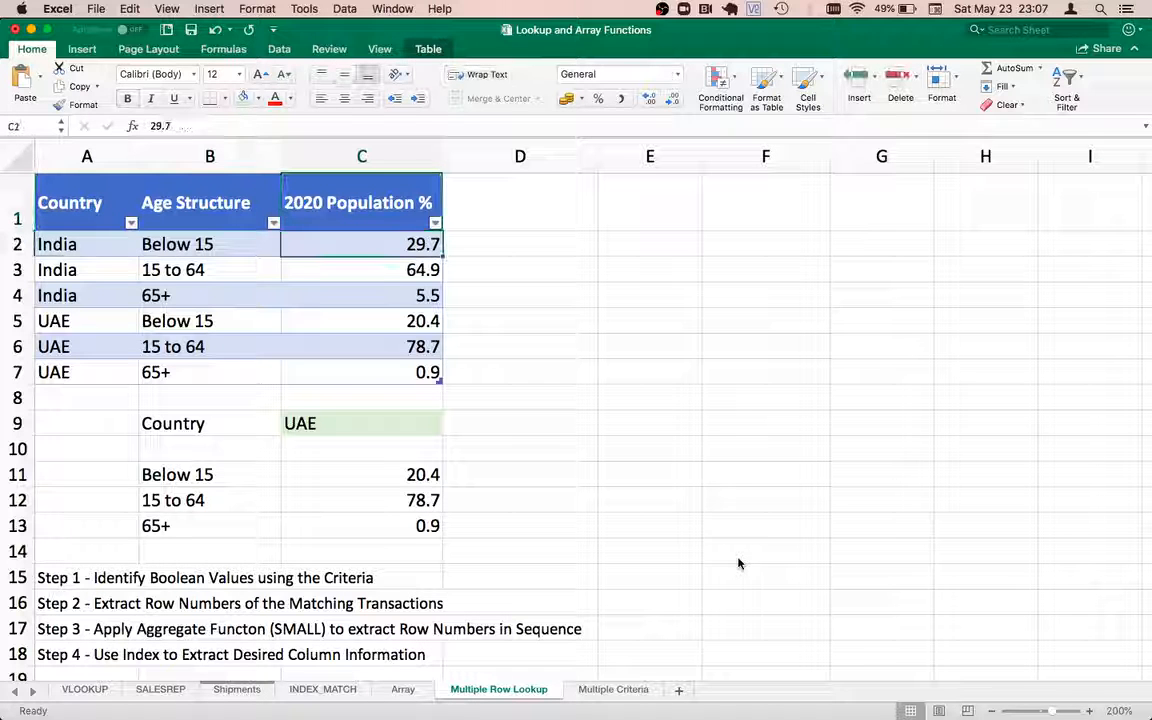
pyautogui.press('Down')
pyautogui.press('Down')
pyautogui.press('Down')
pyautogui.press('Down')
pyautogui.press('Down')
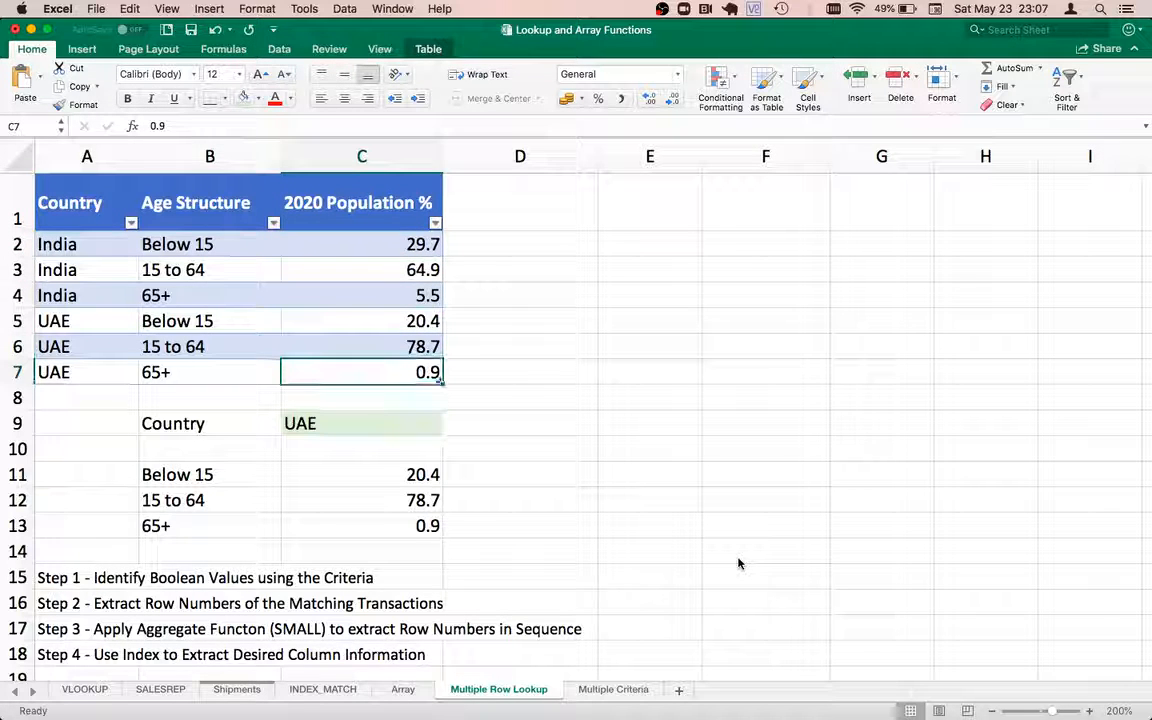
# Step: Set the lookup country in C9 to India and check the age-group lookups in C11:C13
pyautogui.press('Left')
pyautogui.press('Down')
pyautogui.press('Down')
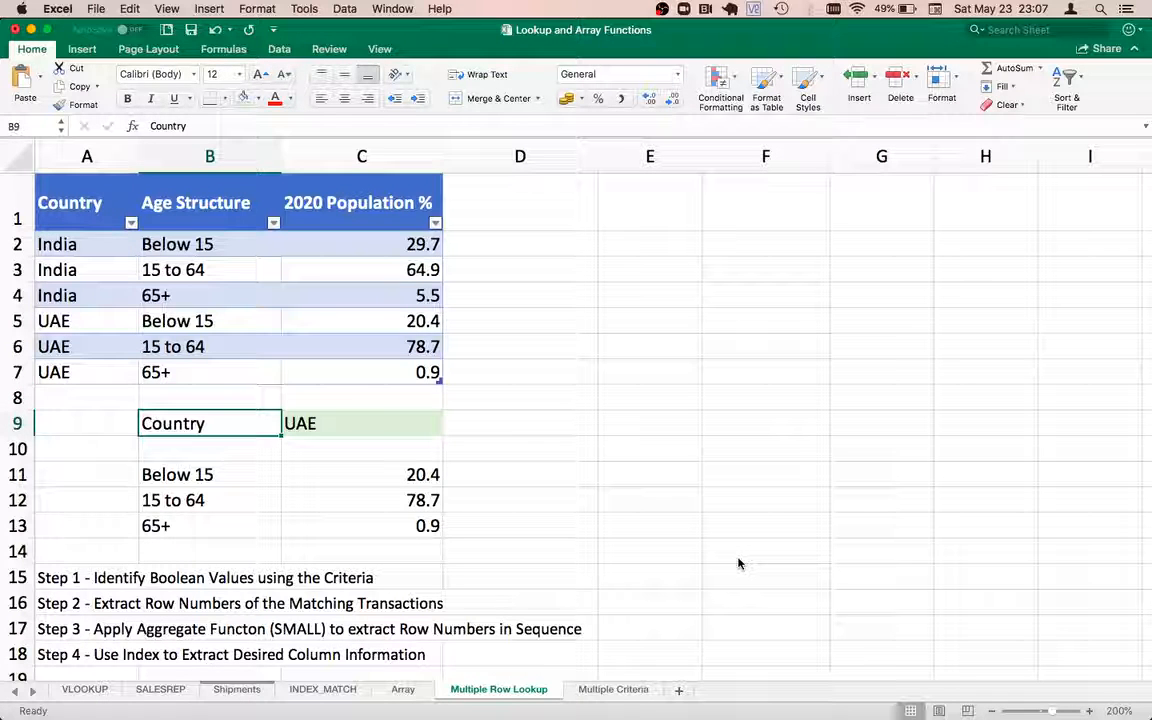
pyautogui.press('Right')
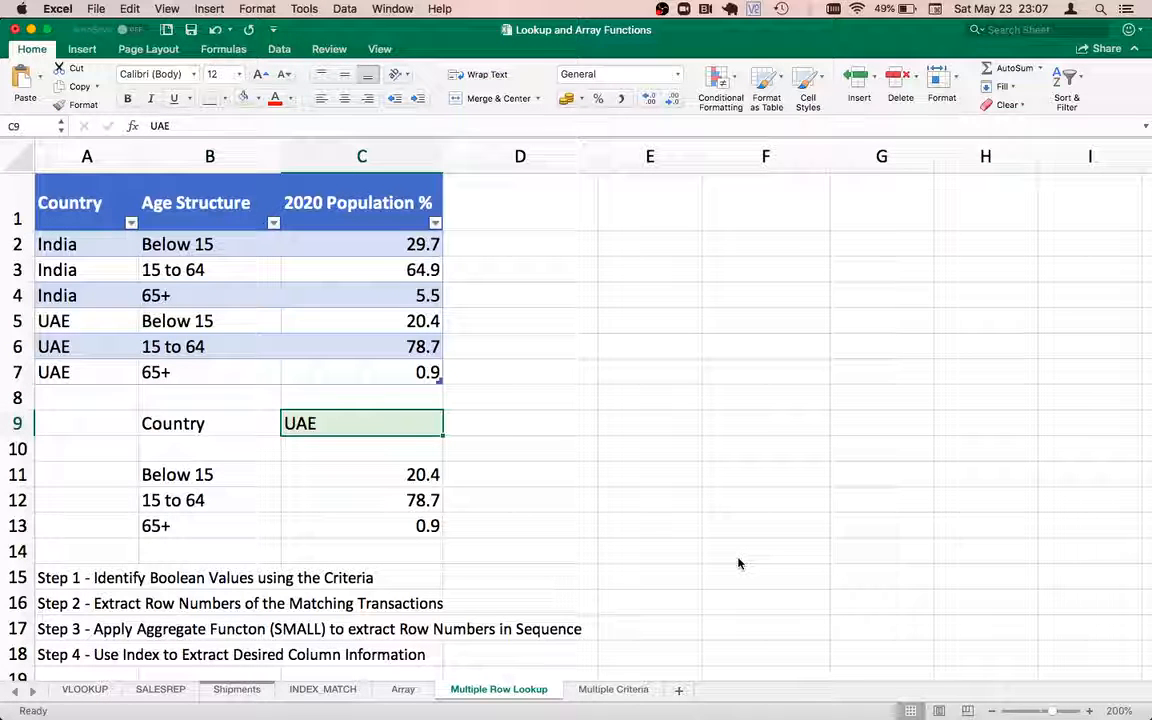
pyautogui.write('India')
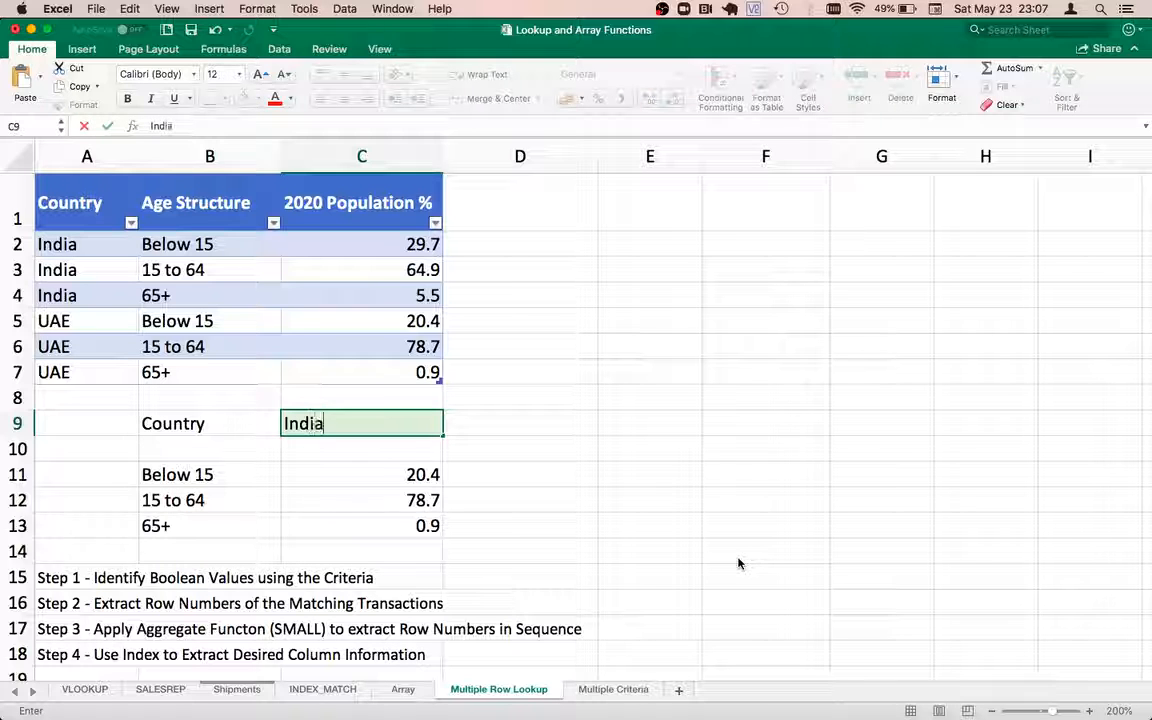
pyautogui.press('Return')
pyautogui.press('Down')
pyautogui.press('Left')
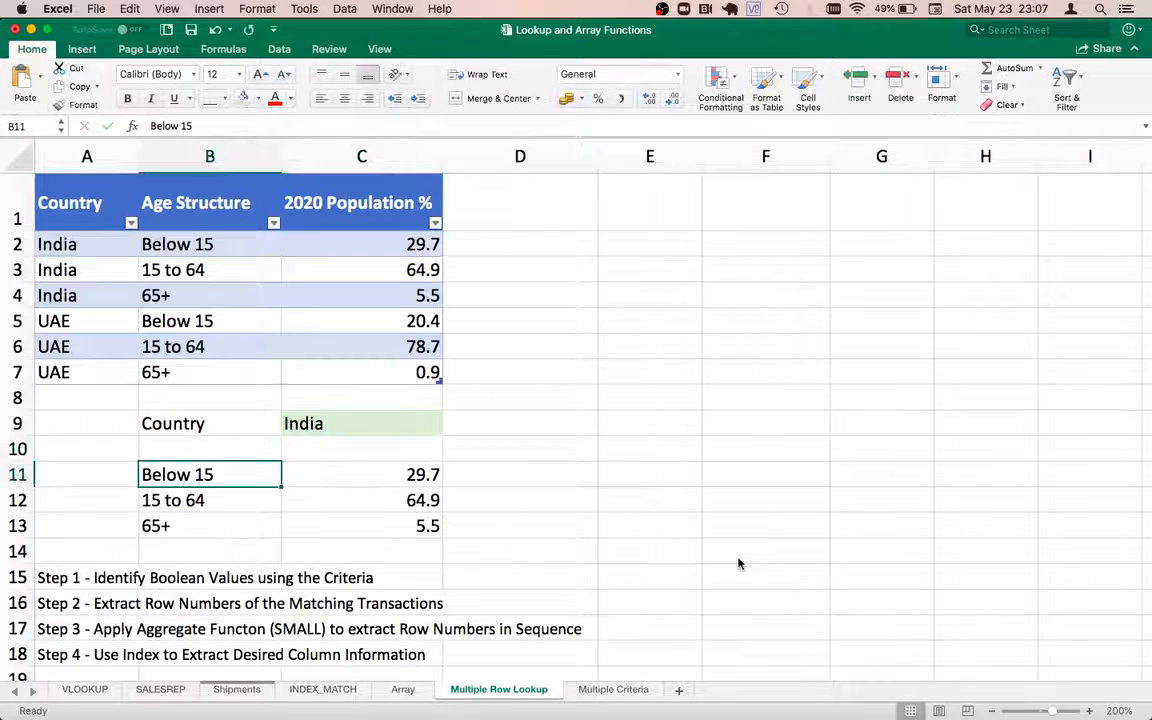
pyautogui.press('Right')
pyautogui.press('Down')
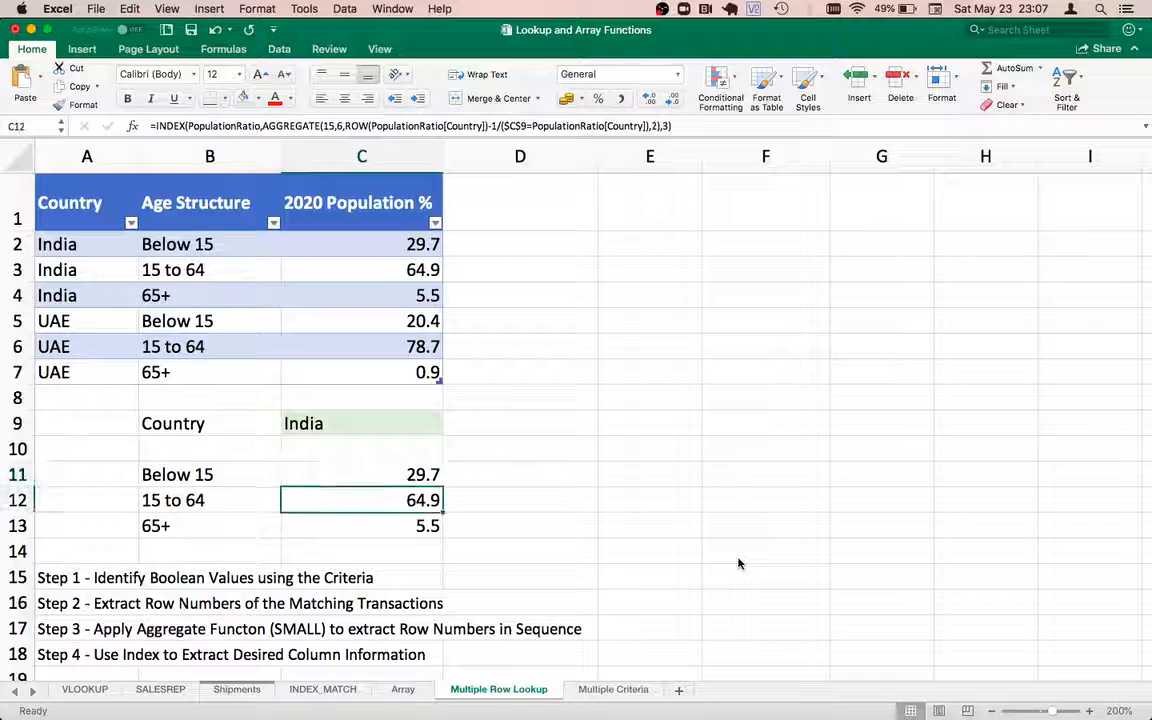
pyautogui.press('Down')
# Step: Set the lookup country in C9 to UAE and check the Below 15 lookup in C11
pyautogui.press('Up')
pyautogui.press('Up')
pyautogui.press('Up')
pyautogui.press('Up')
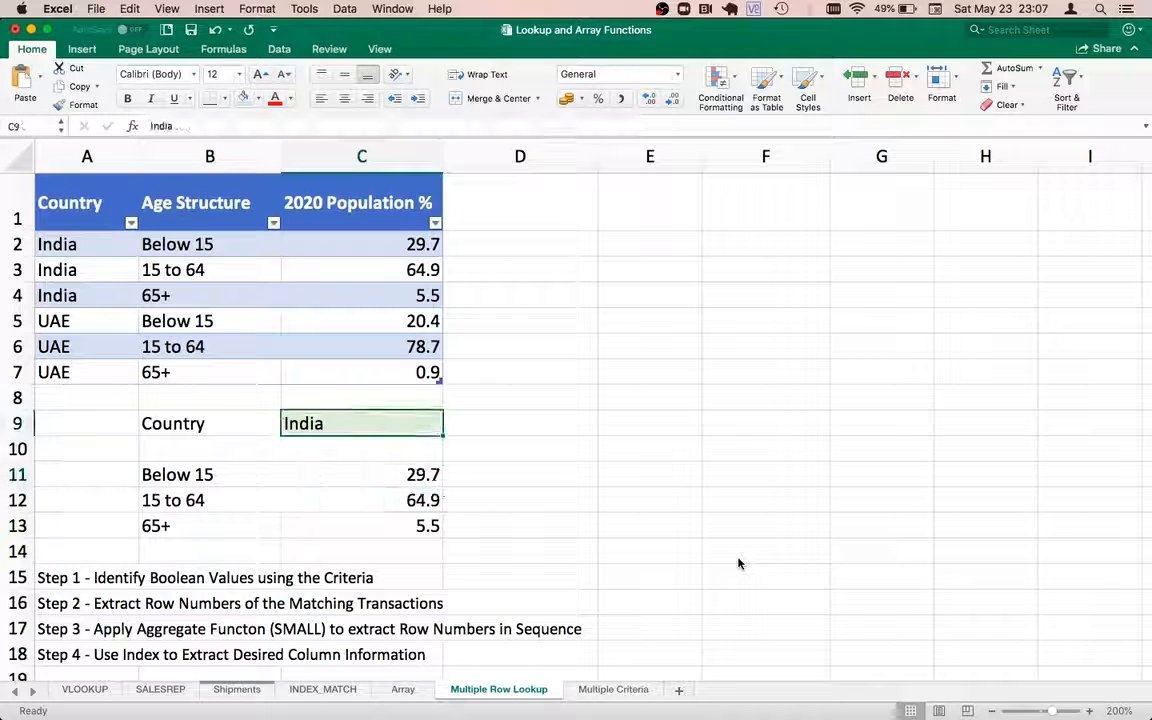
pyautogui.write('UAE')
pyautogui.press('Return')
pyautogui.press('Down')
pyautogui.press('Down')
pyautogui.press('Down')
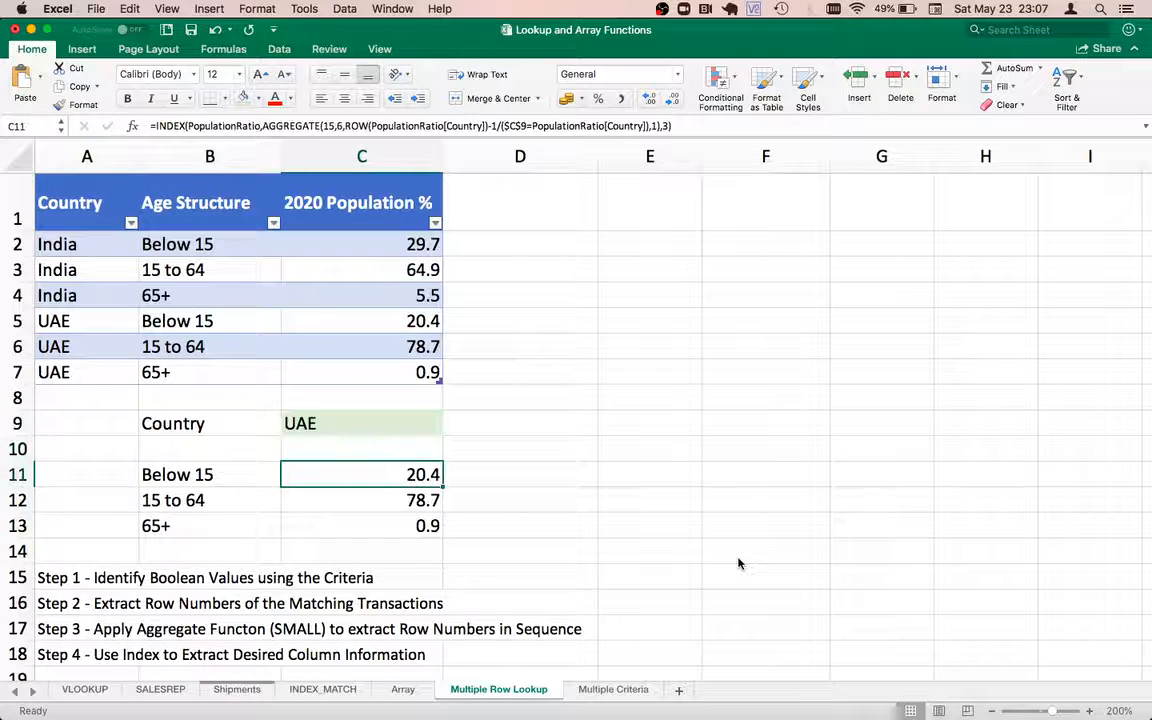
pyautogui.press('Up')
pyautogui.press('Up')
pyautogui.press('Right')
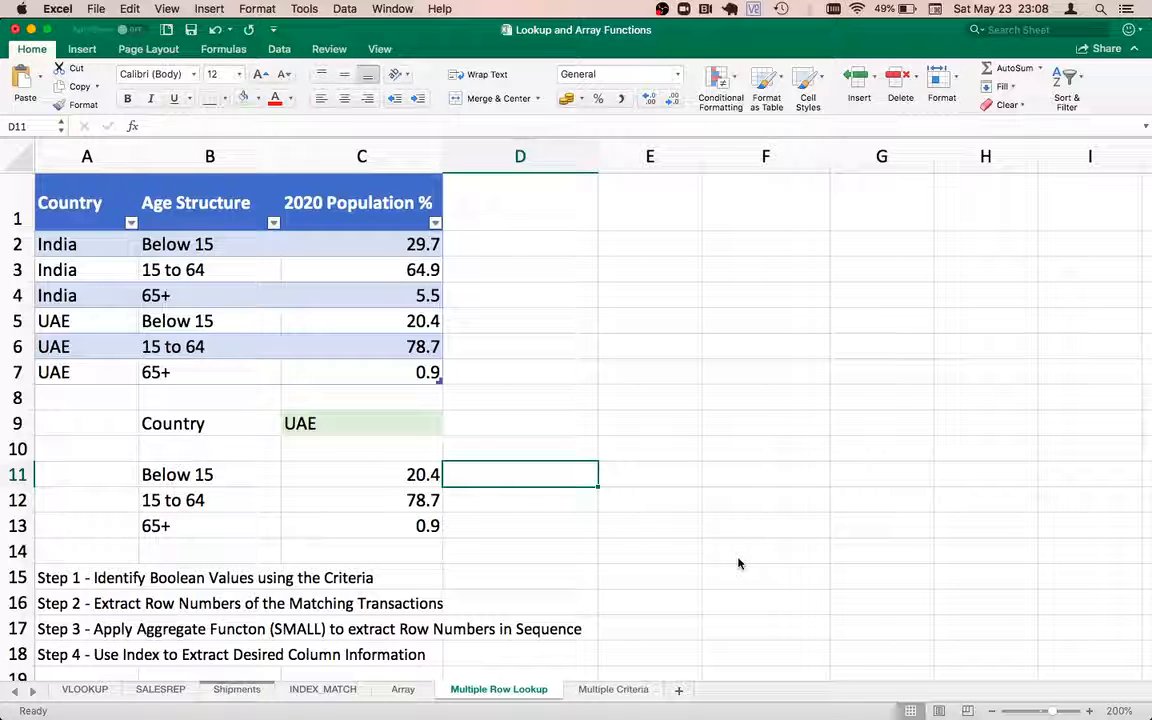
# Step: Review the Step 1 note in A15 and the country criterion in row 9
pyautogui.press('Left')
pyautogui.press('Left')
pyautogui.press('Left')
pyautogui.press('Down')
pyautogui.press('Down')
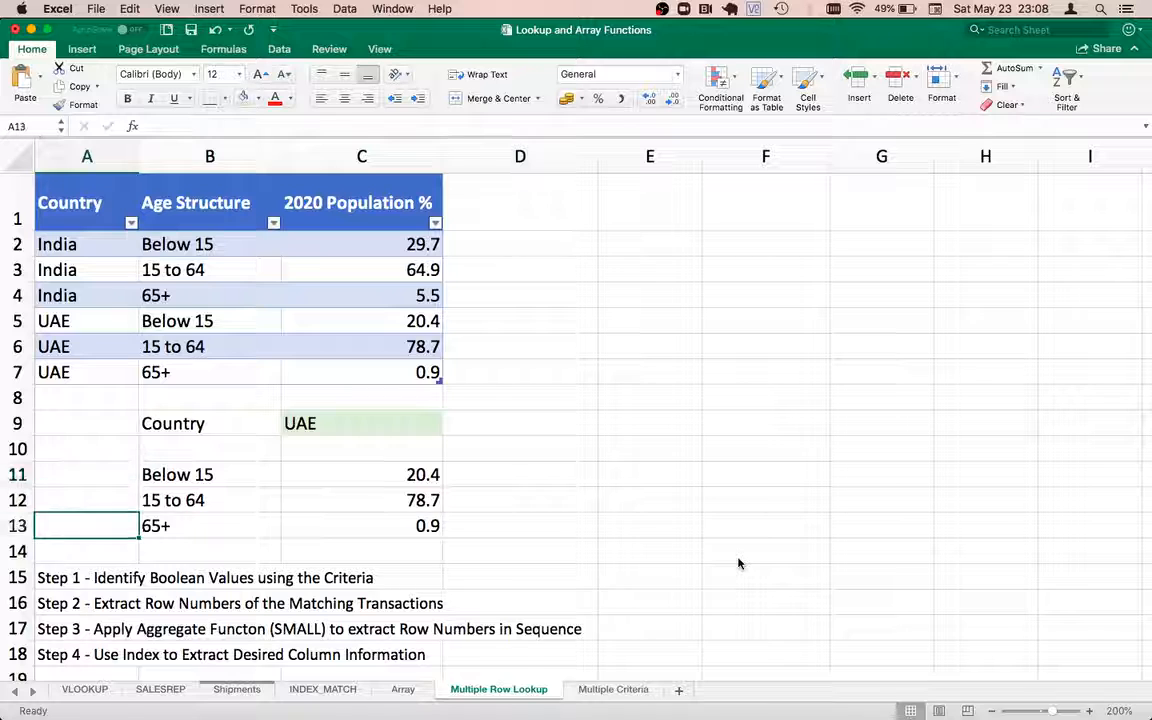
pyautogui.press('Down')
pyautogui.press('Down')
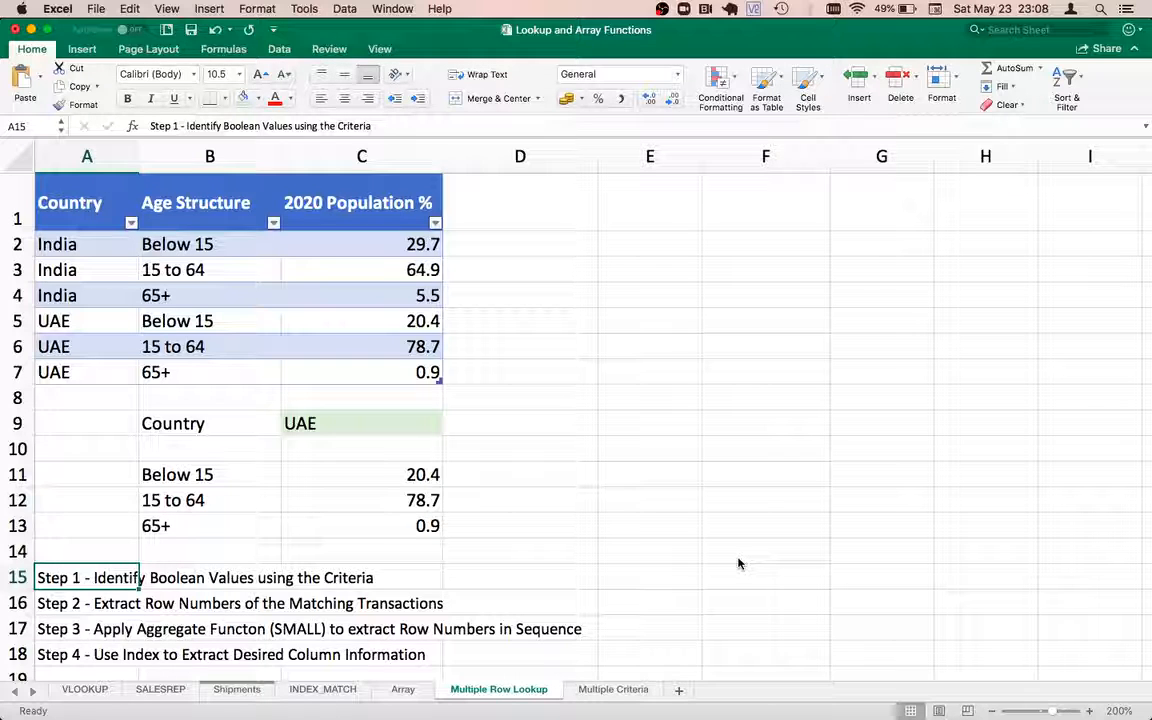
pyautogui.press('Up')
pyautogui.press('Up')
pyautogui.press('Up')
pyautogui.press('Up')
pyautogui.press('Up')
pyautogui.press('Up')
pyautogui.press('Right')
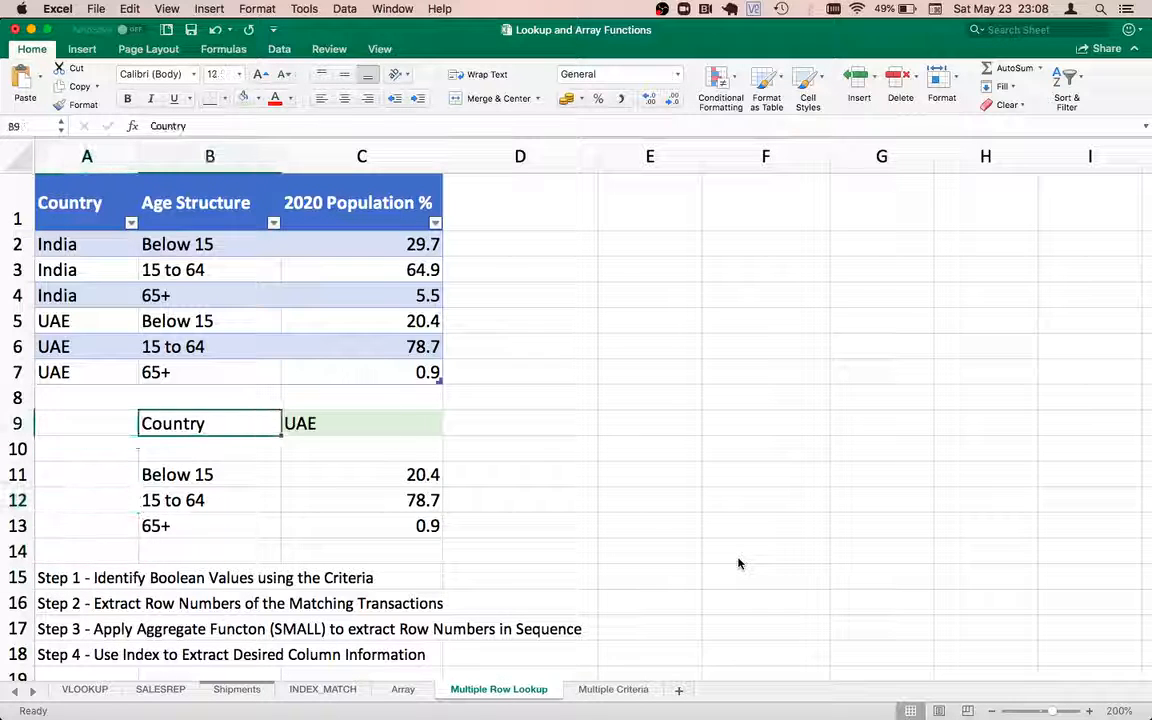
pyautogui.press('Right')
pyautogui.press('Left')
pyautogui.press('Right')
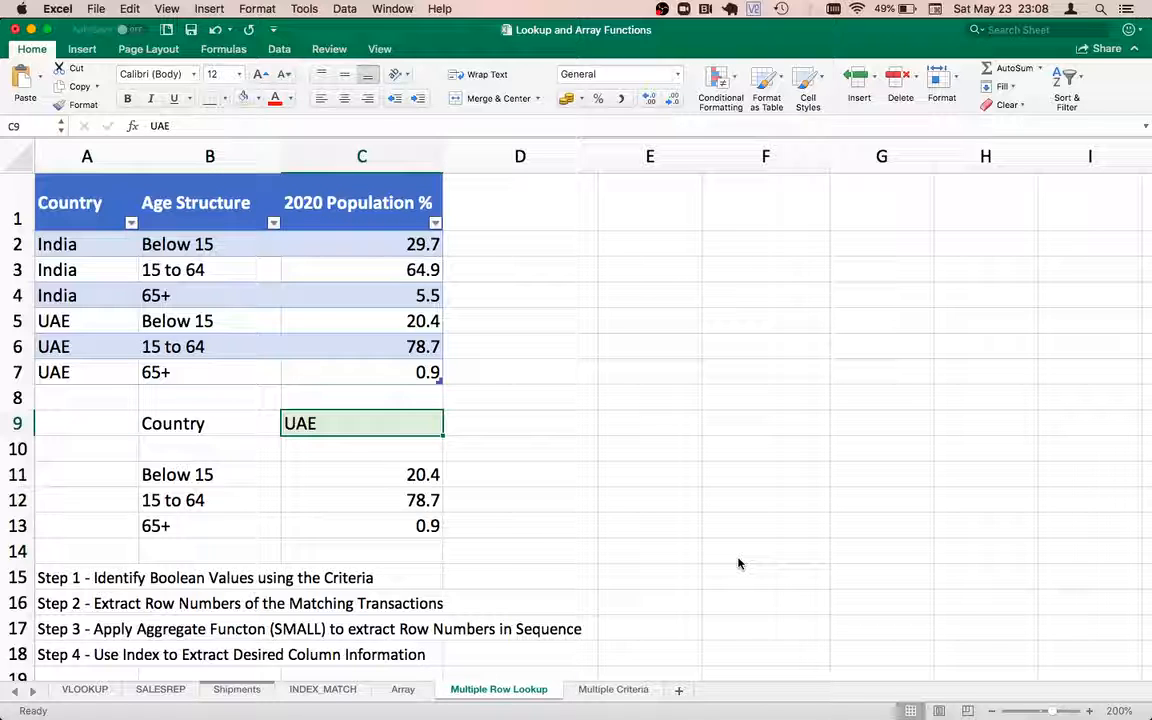
# Step: Enter the heading UAE in cell E1 beside the population table
pyautogui.press('Right')
pyautogui.press('Right')
pyautogui.press('Up')
pyautogui.press('Up')
pyautogui.press('Up')
pyautogui.press('Up')
pyautogui.press('Up')
pyautogui.press('Up')
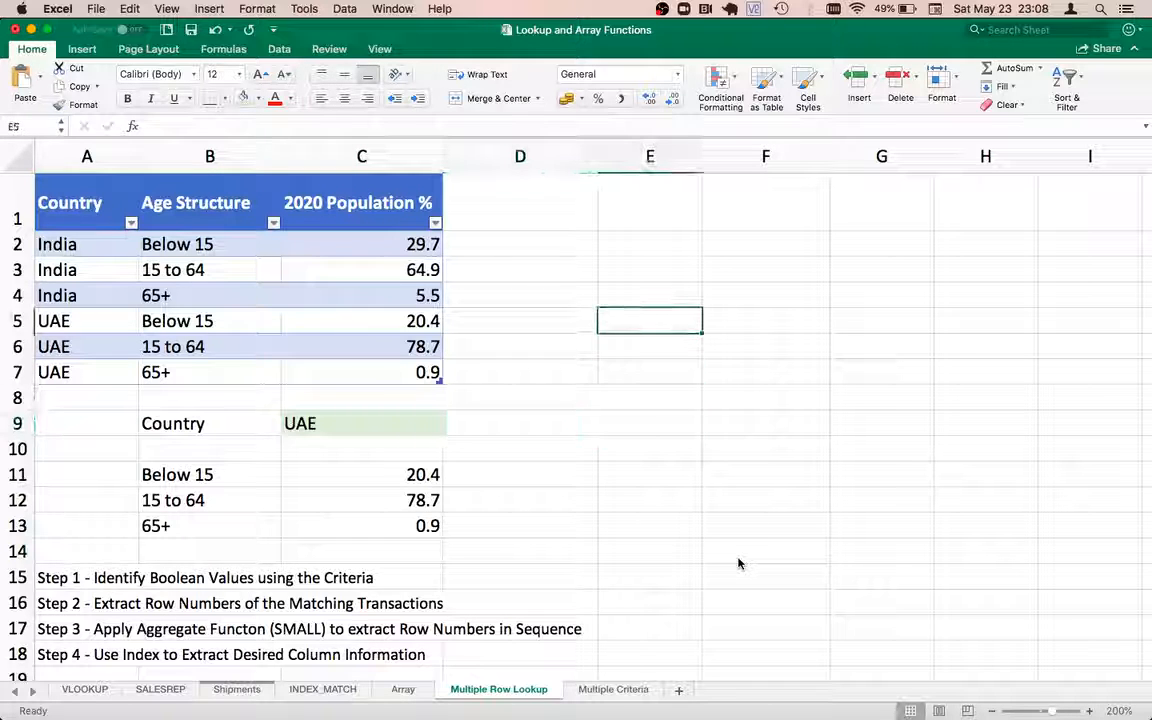
pyautogui.press('Up')
pyautogui.press('Up')
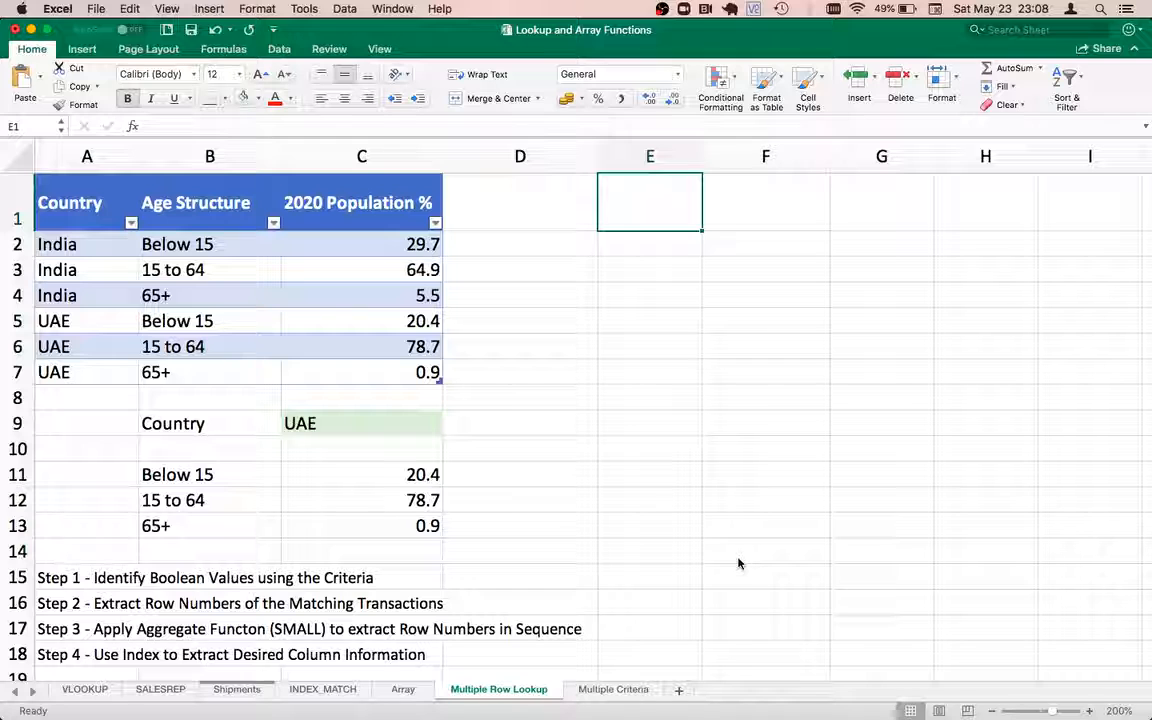
pyautogui.write('UAE')
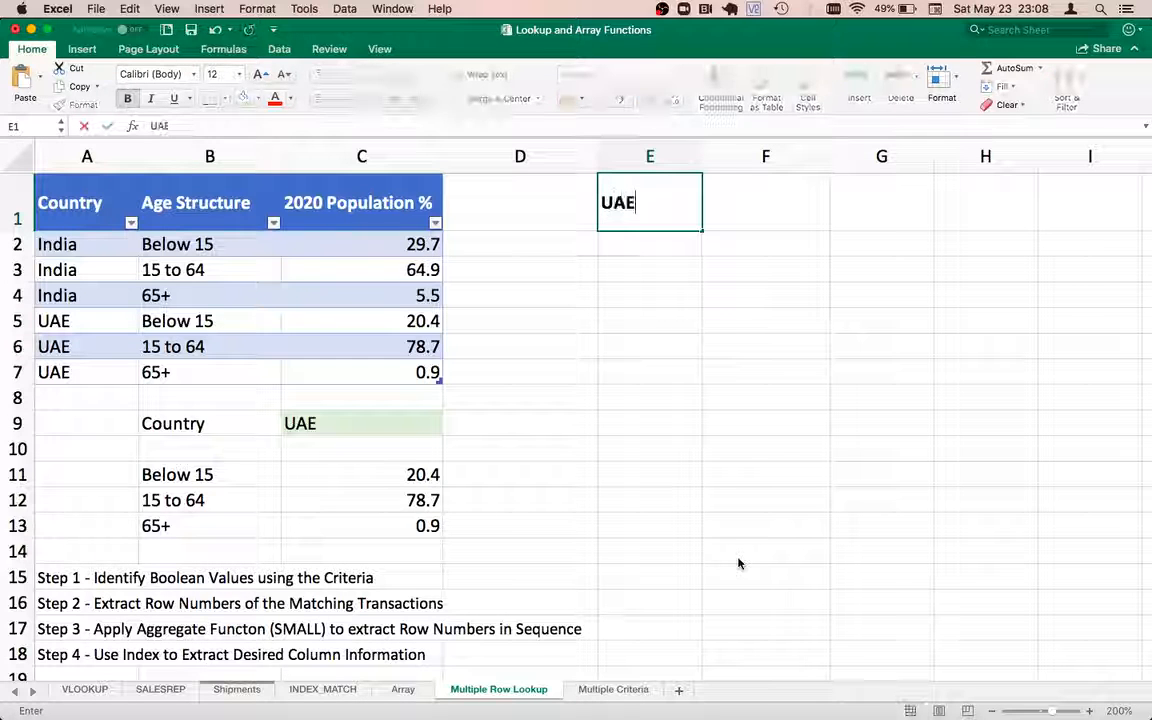
pyautogui.press('Return')
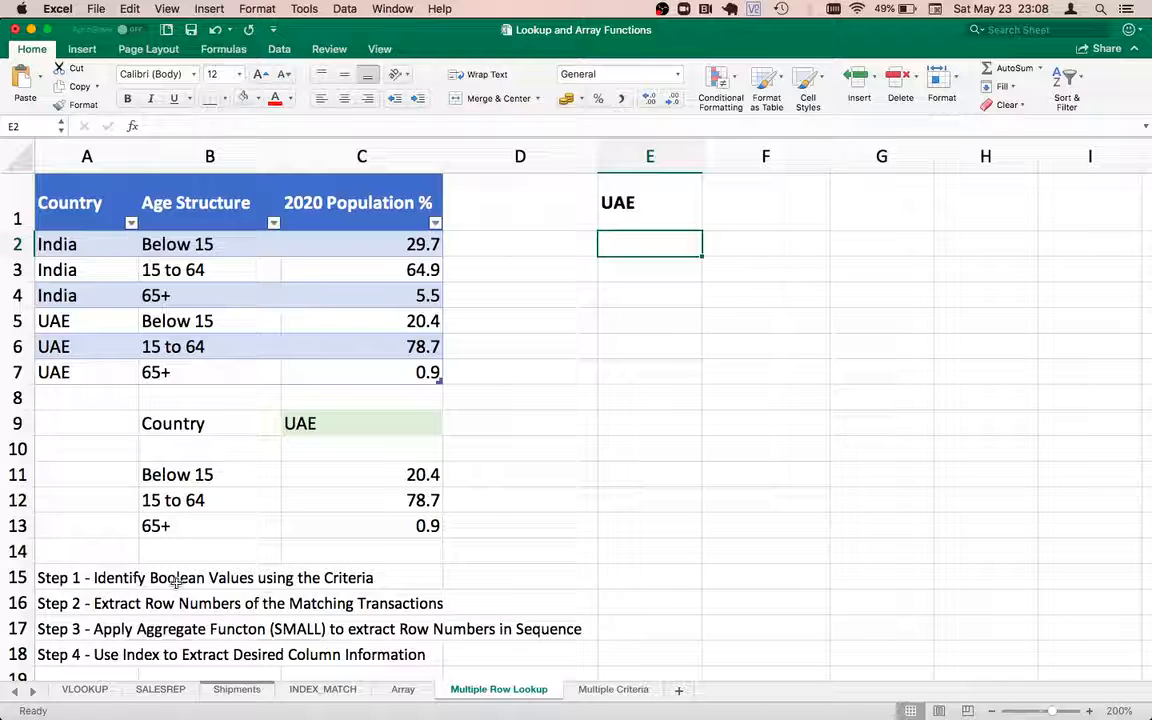
# Step: Enter FALSE in E2, E3 and E4 for the three India rows
pyautogui.click(623, 266)
pyautogui.click(621, 242)
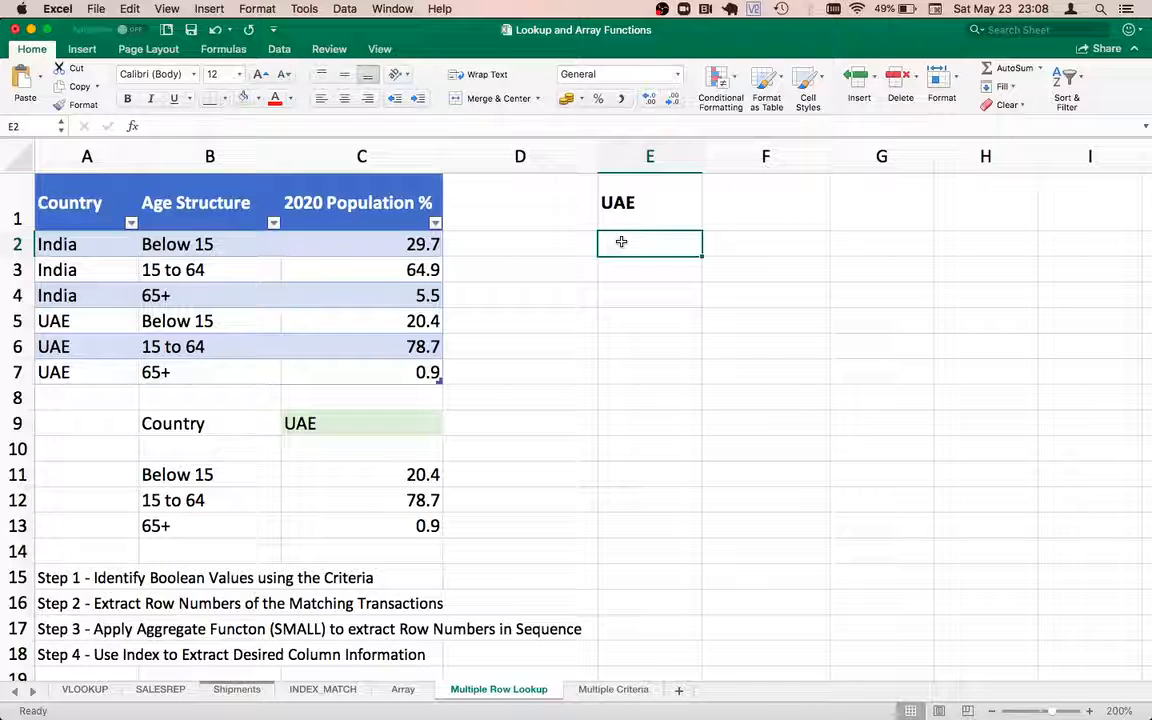
pyautogui.write('FALSE')
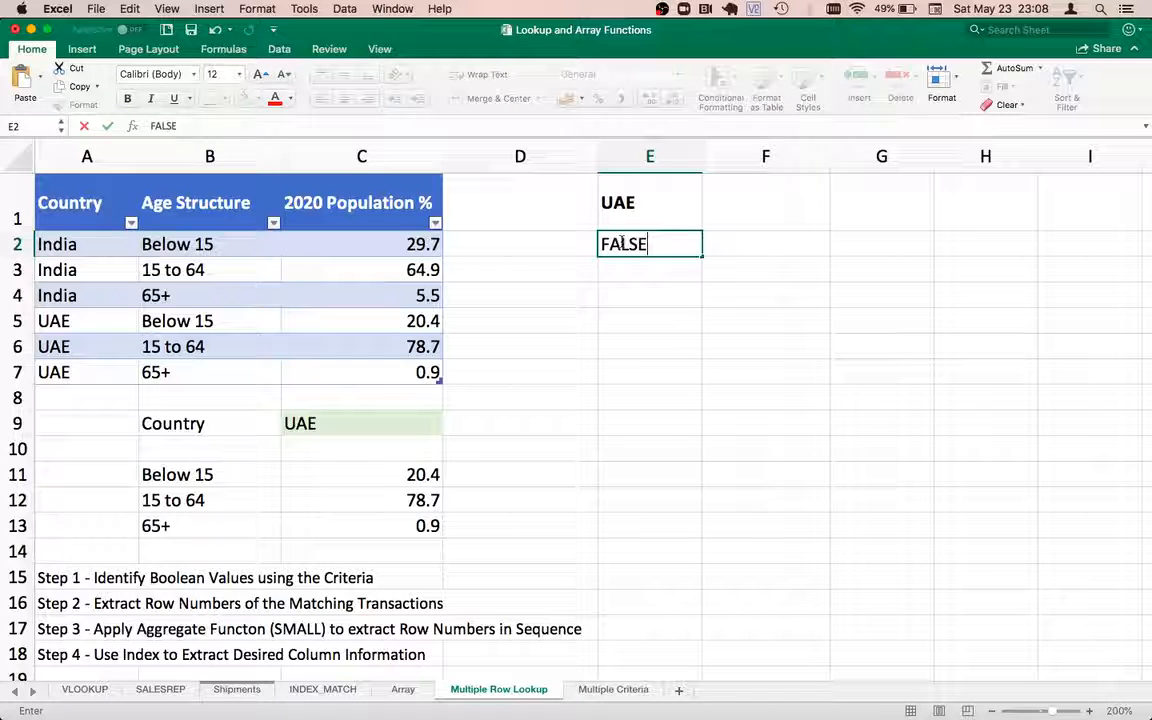
pyautogui.press('Return')
pyautogui.write('FALSE')
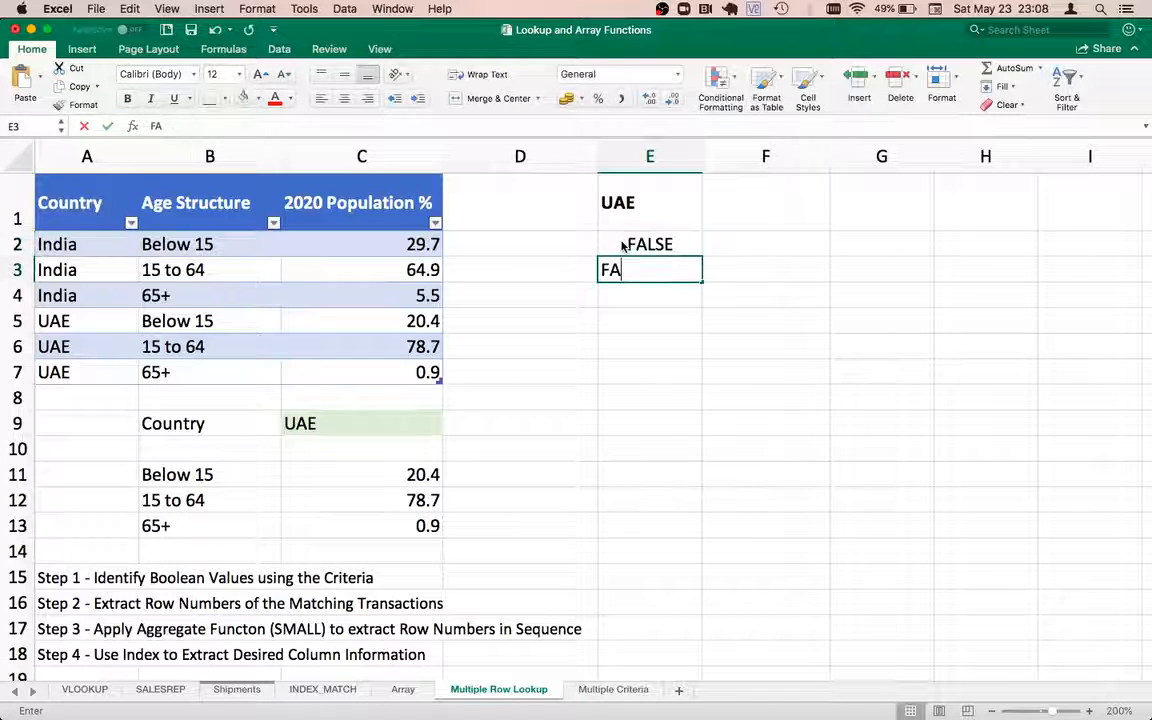
pyautogui.press('Return')
pyautogui.write('FALSE')
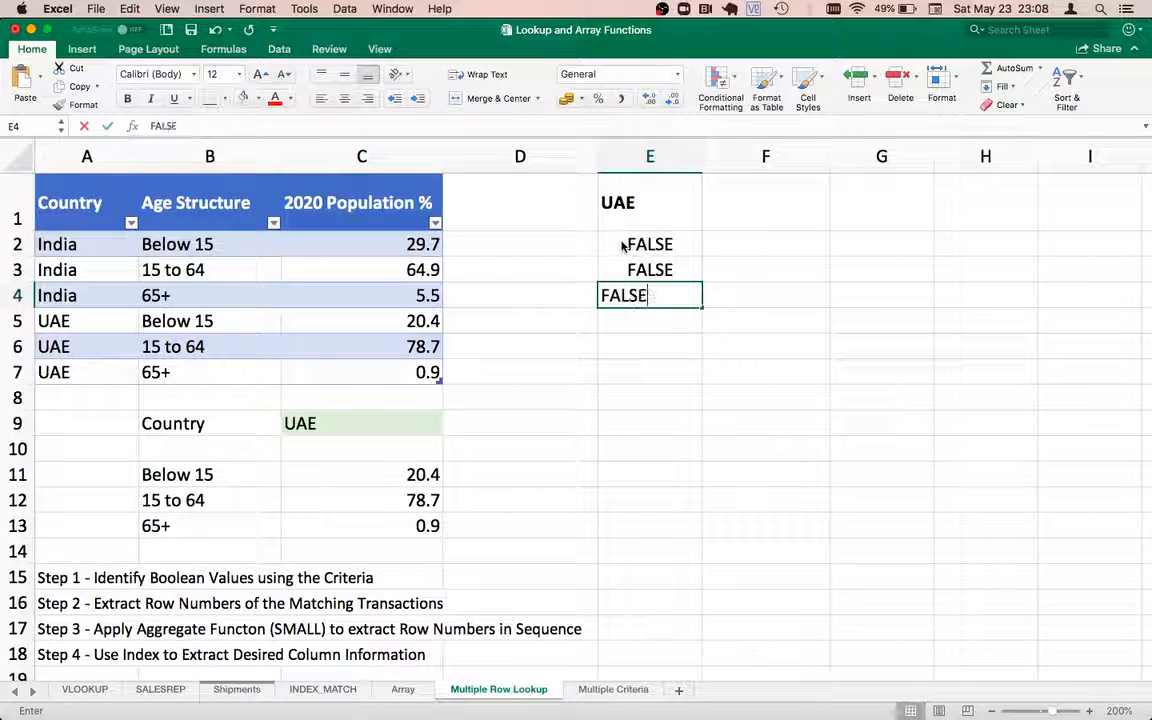
pyautogui.press('Return')
# Step: Enter TRUE in E5, E6 and E7 for the three UAE rows
pyautogui.write('TRUE')
pyautogui.press('Return')
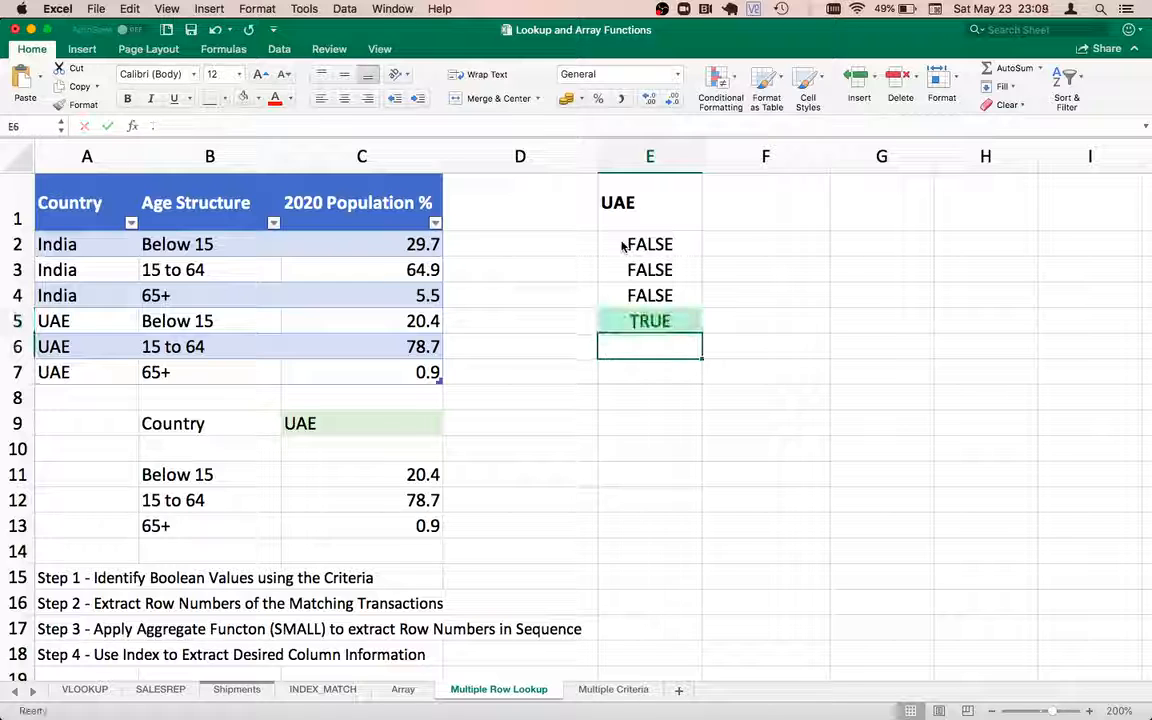
pyautogui.write('TRUE')
pyautogui.press('Return')
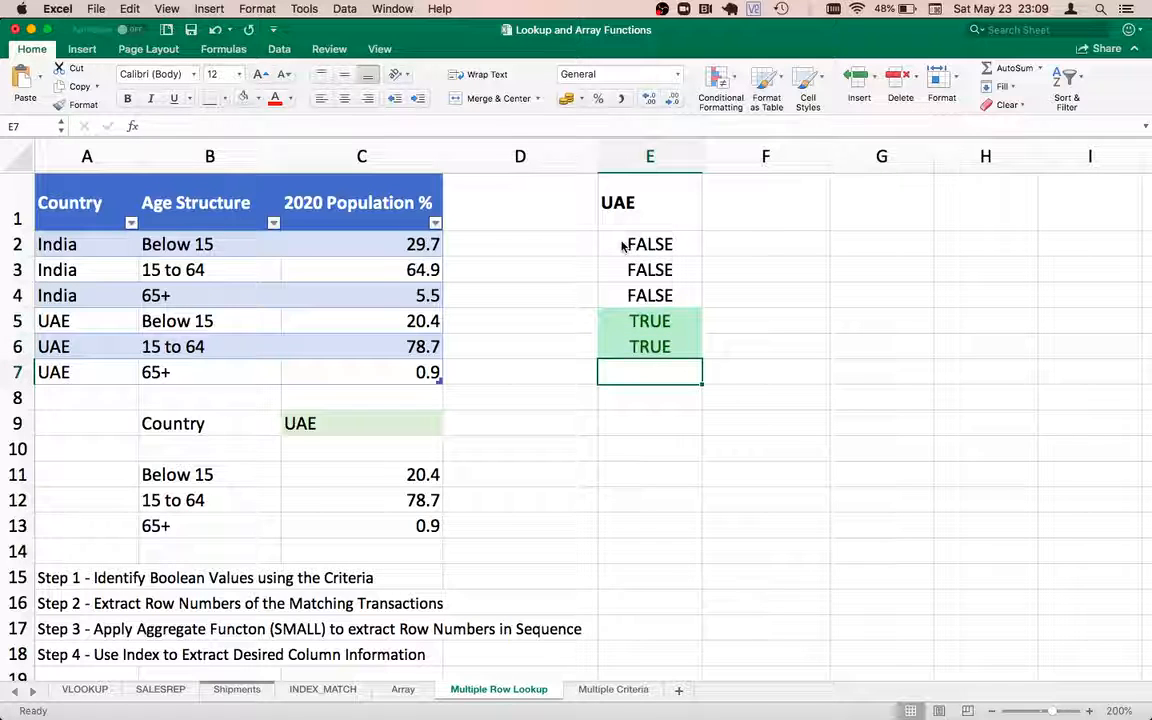
pyautogui.write('TRUE')
pyautogui.press('Return')
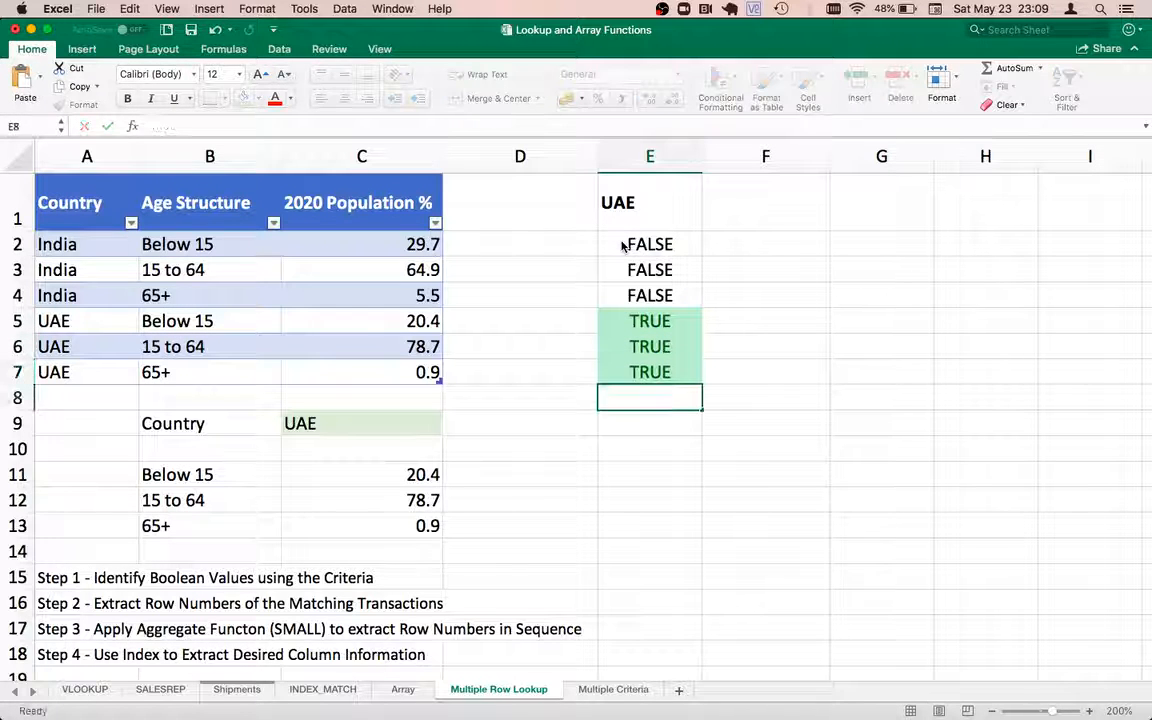
# Step: Review the UAE column's Boolean values in E2:E7
pyautogui.press('Up')
pyautogui.press('Up')
pyautogui.press('Up')
pyautogui.press('Up')
pyautogui.press('Up')
pyautogui.press('Up')
pyautogui.press('Up')
pyautogui.press('Right')
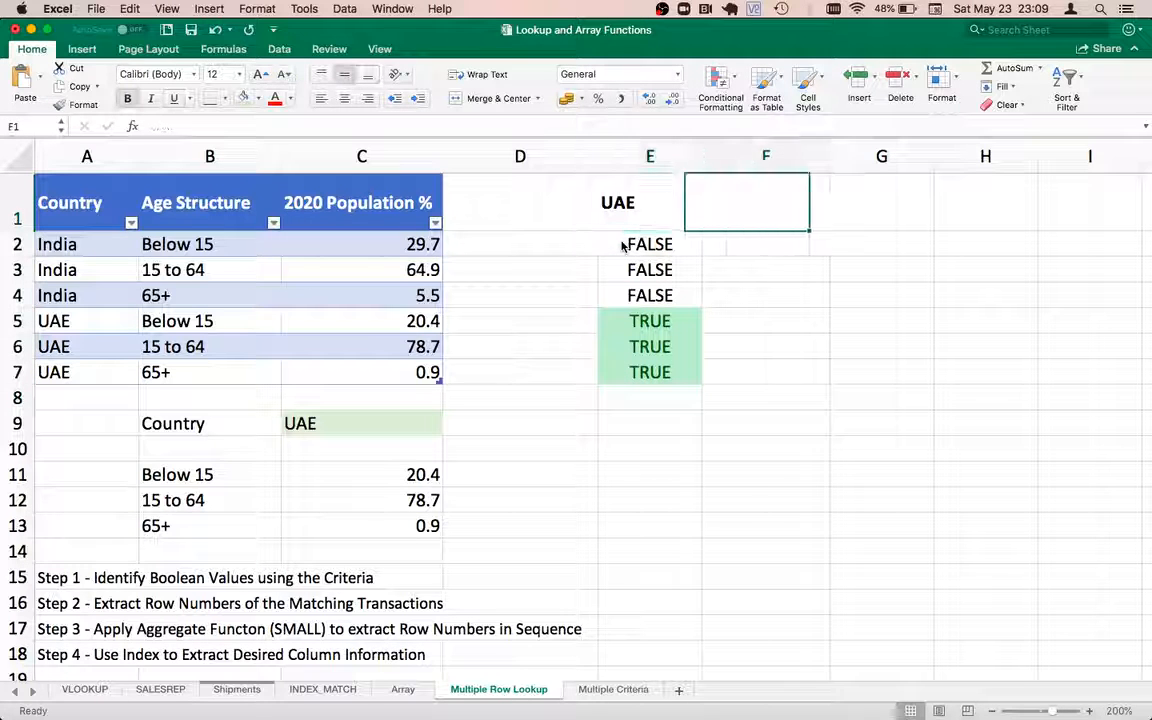
pyautogui.press('Left')
pyautogui.press('Down')
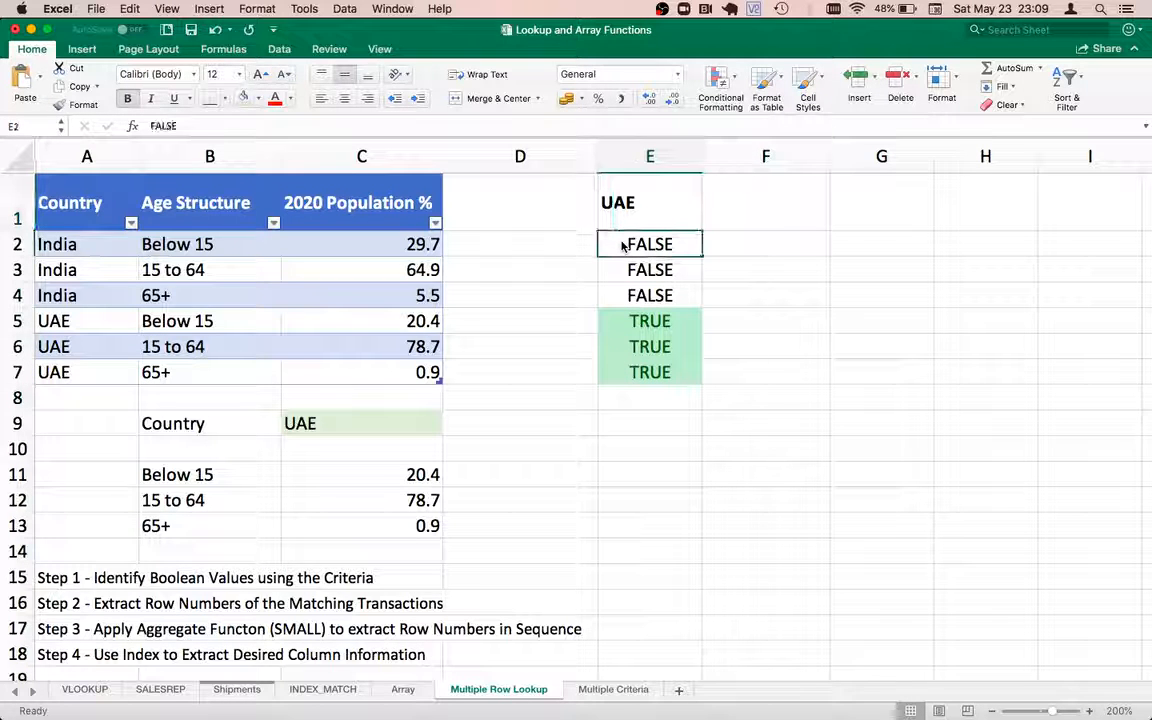
pyautogui.hotkey('shift', 'Down')
pyautogui.hotkey('shift', 'Down')
pyautogui.hotkey('shift', 'Down')
pyautogui.hotkey('shift', 'Down')
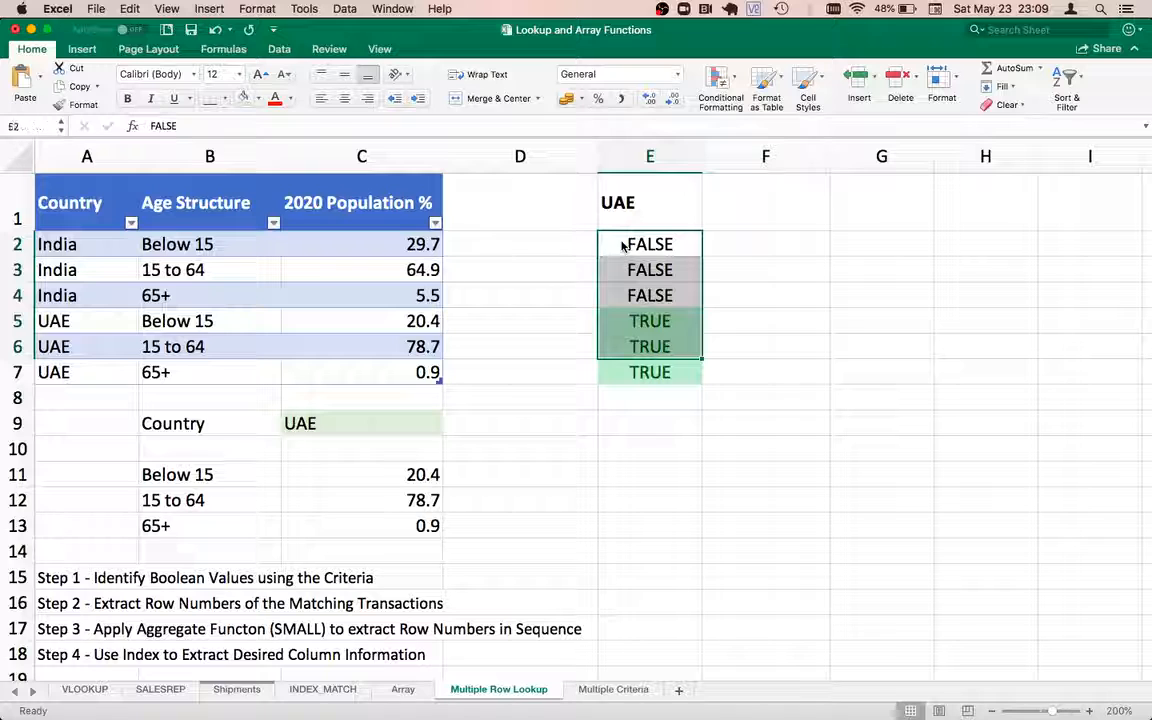
pyautogui.hotkey('shift', 'Down')
# Step: Clear the existing lookup formulas from C11:C13 beside the age groups
pyautogui.press('Left')
pyautogui.press('Left')
pyautogui.press('Down')
pyautogui.press('Down')
pyautogui.press('Down')
pyautogui.press('Down')
pyautogui.press('Down')
pyautogui.press('Down')
pyautogui.press('Down')
pyautogui.press('Down')
pyautogui.press('Down')
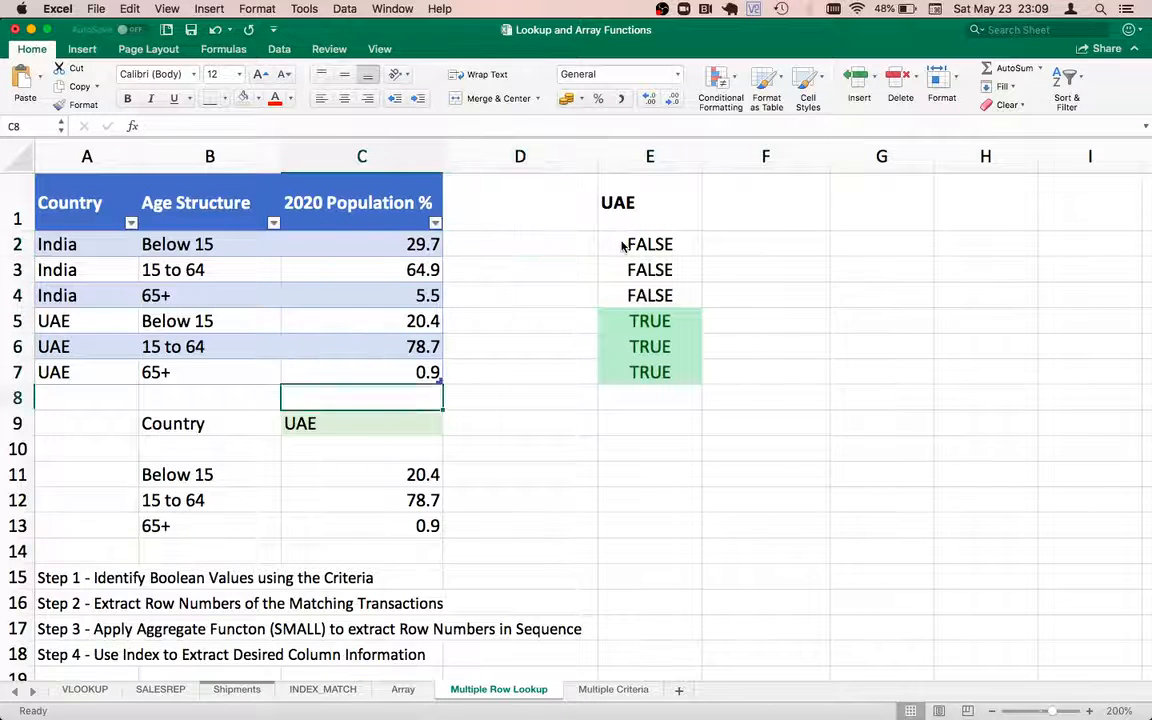
pyautogui.hotkey('shift', 'Down')
pyautogui.hotkey('shift', 'Down')
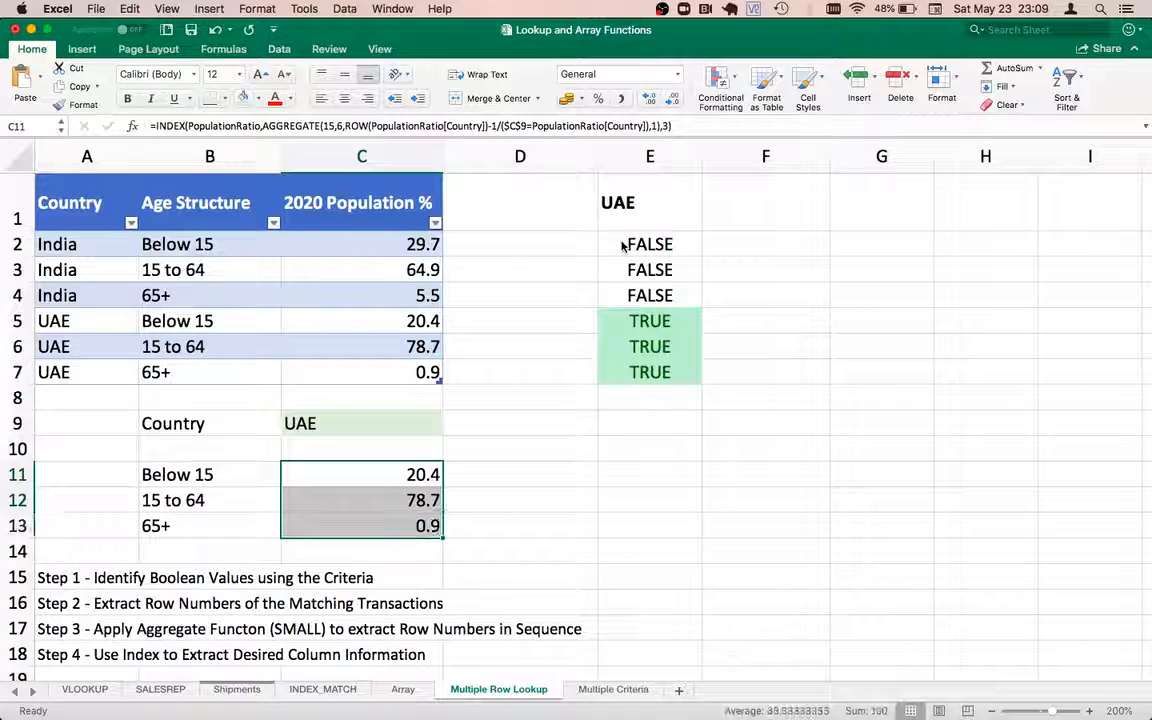
pyautogui.press('Delete')
pyautogui.press('Up')
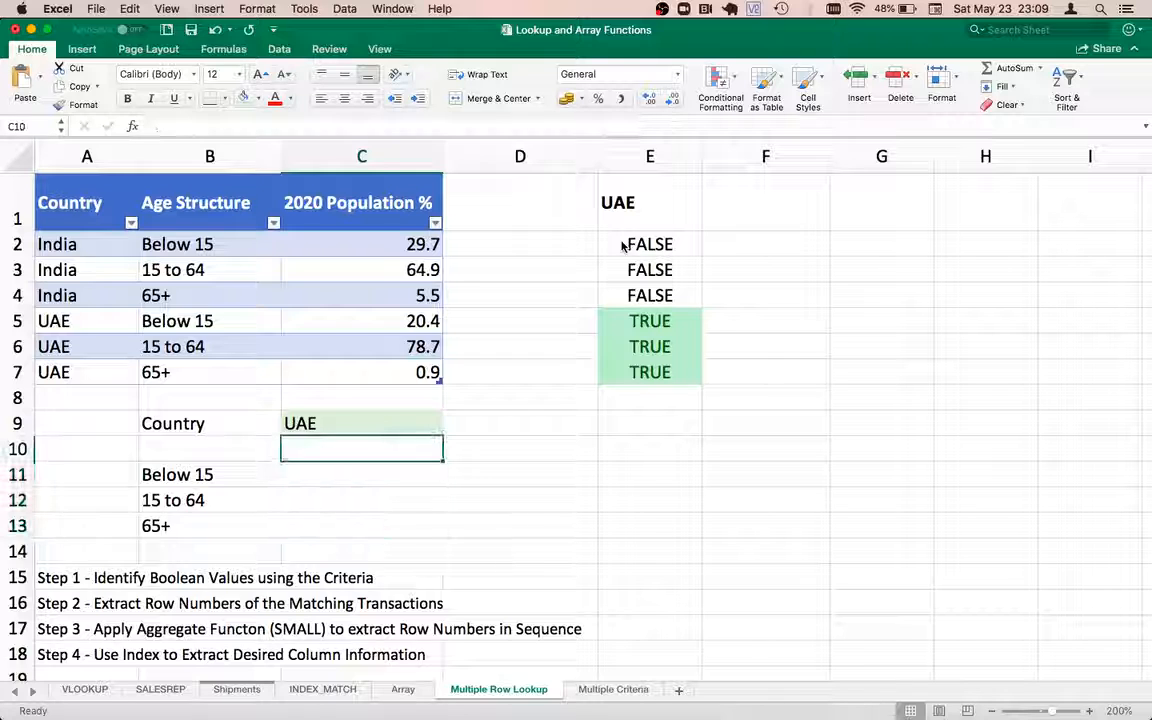
# Step: Enter the formula =$C$9=PopulationRatio[Country] in C11, with an absolute reference to the country criterion
pyautogui.press('Down')
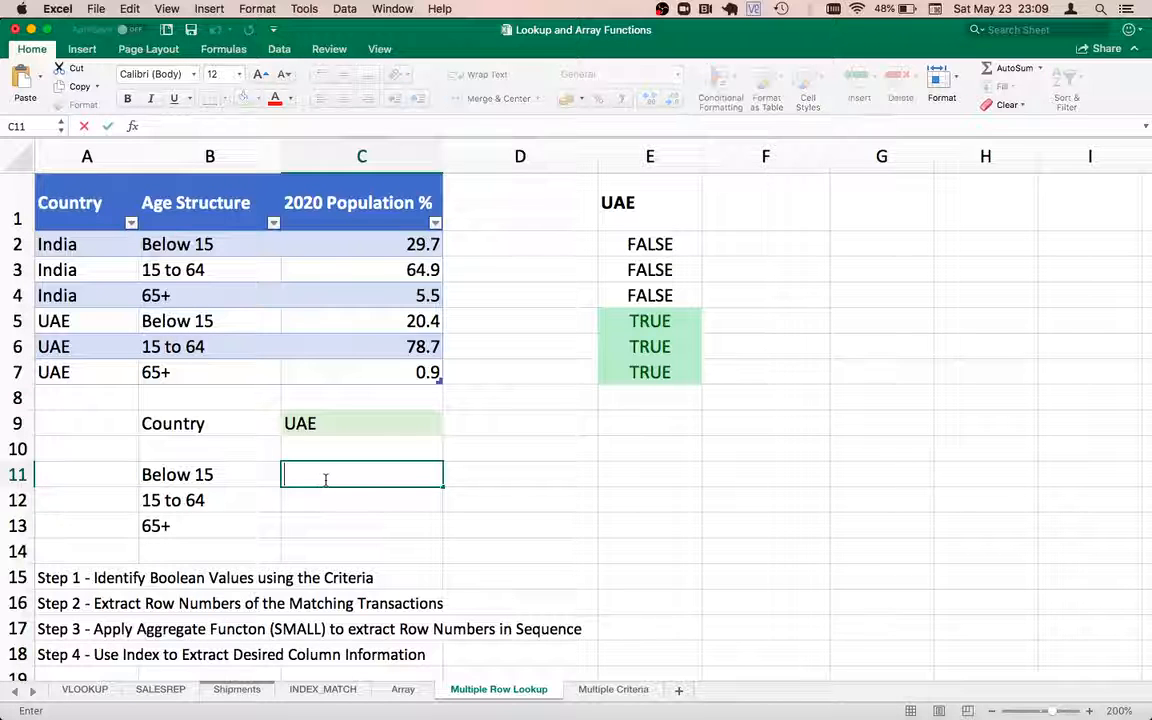
pyautogui.write('=')
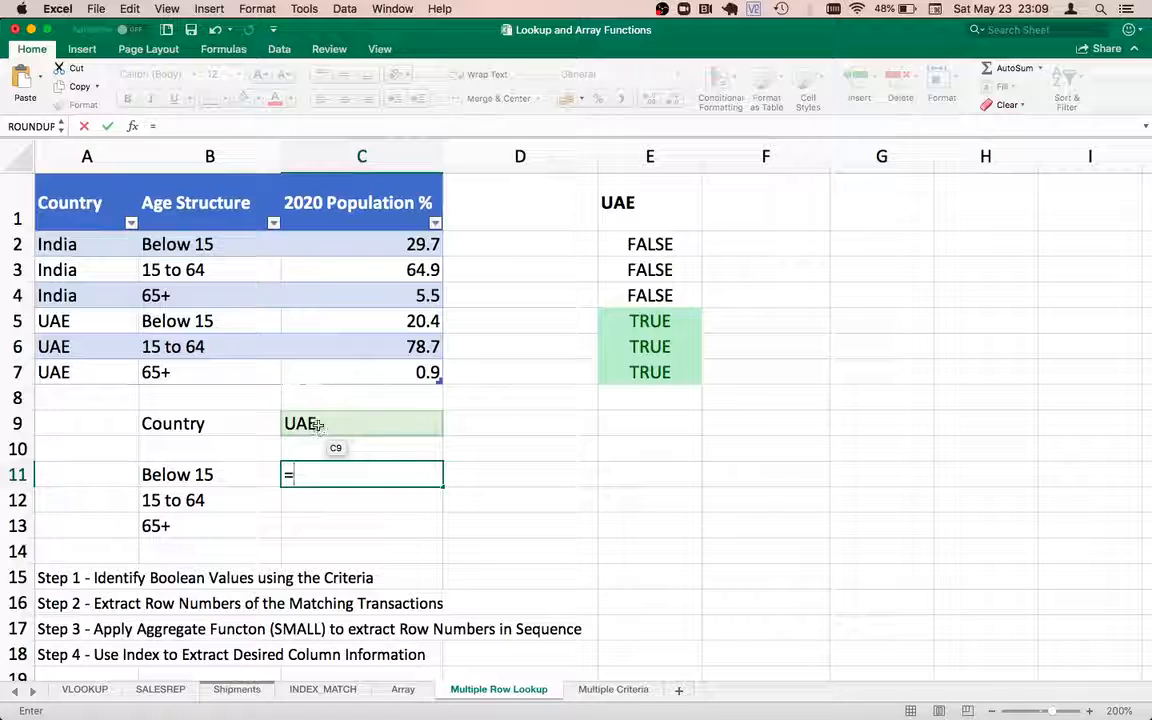
pyautogui.click(317, 424)
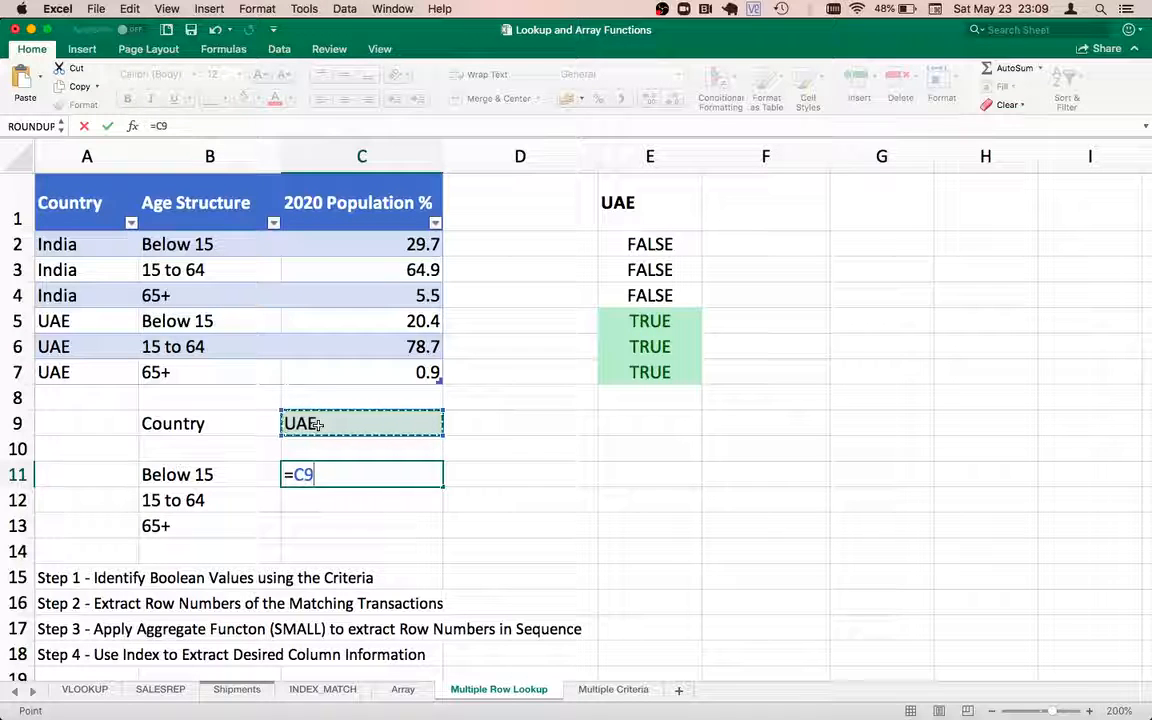
pyautogui.write('4')
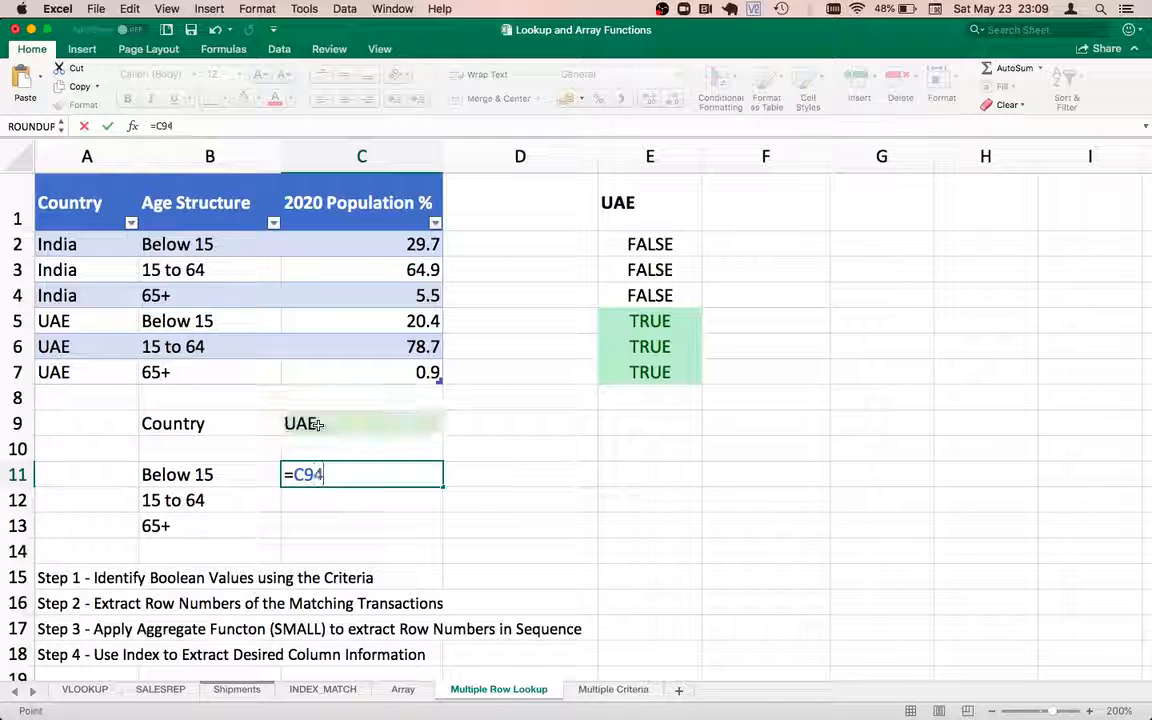
pyautogui.press('BackSpace')
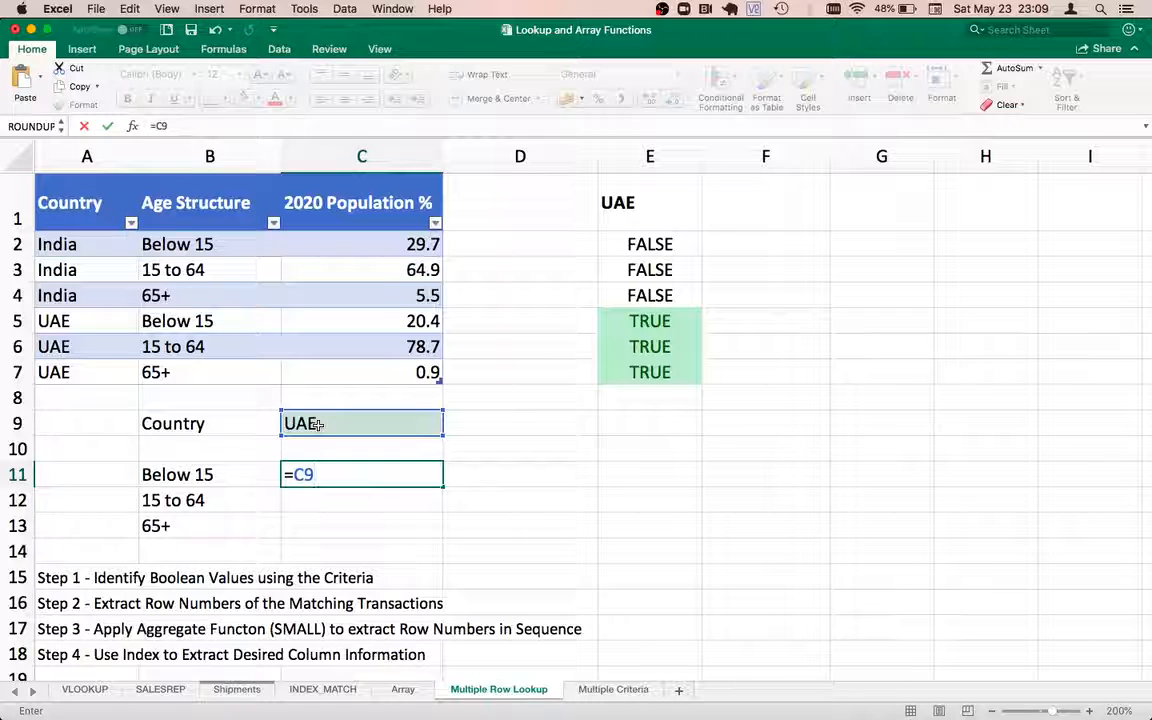
pyautogui.press('F4')
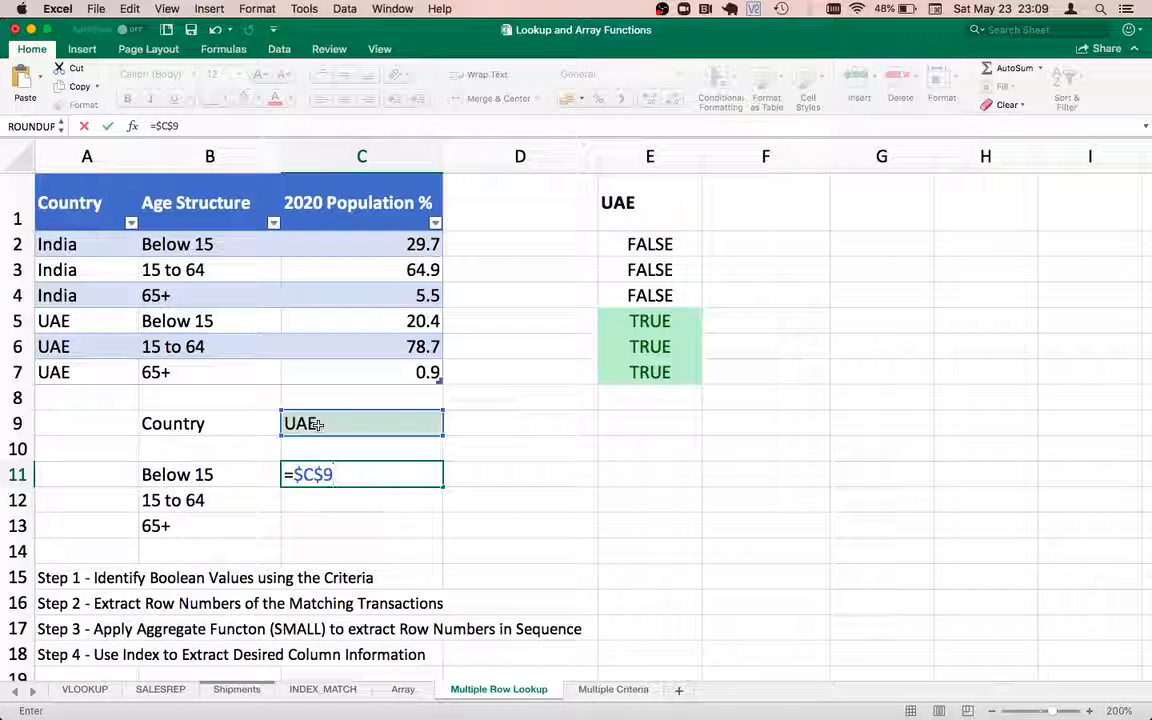
pyautogui.write('=')
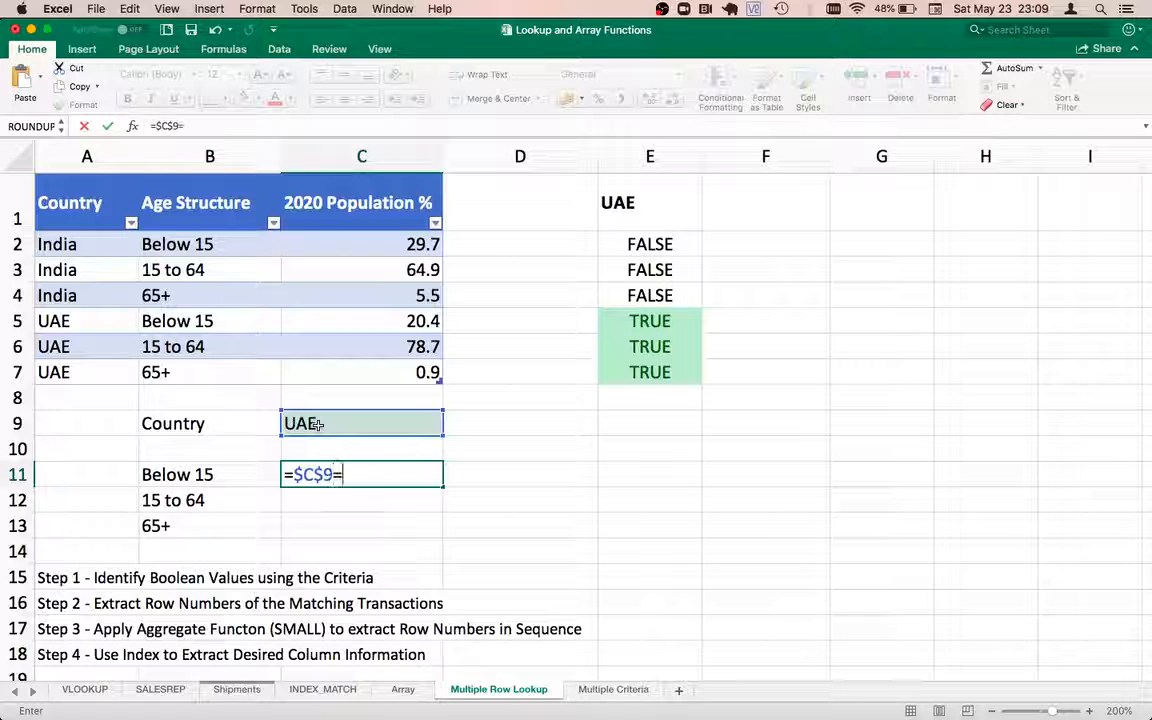
pyautogui.moveTo(88, 230); pyautogui.dragTo(86, 375)
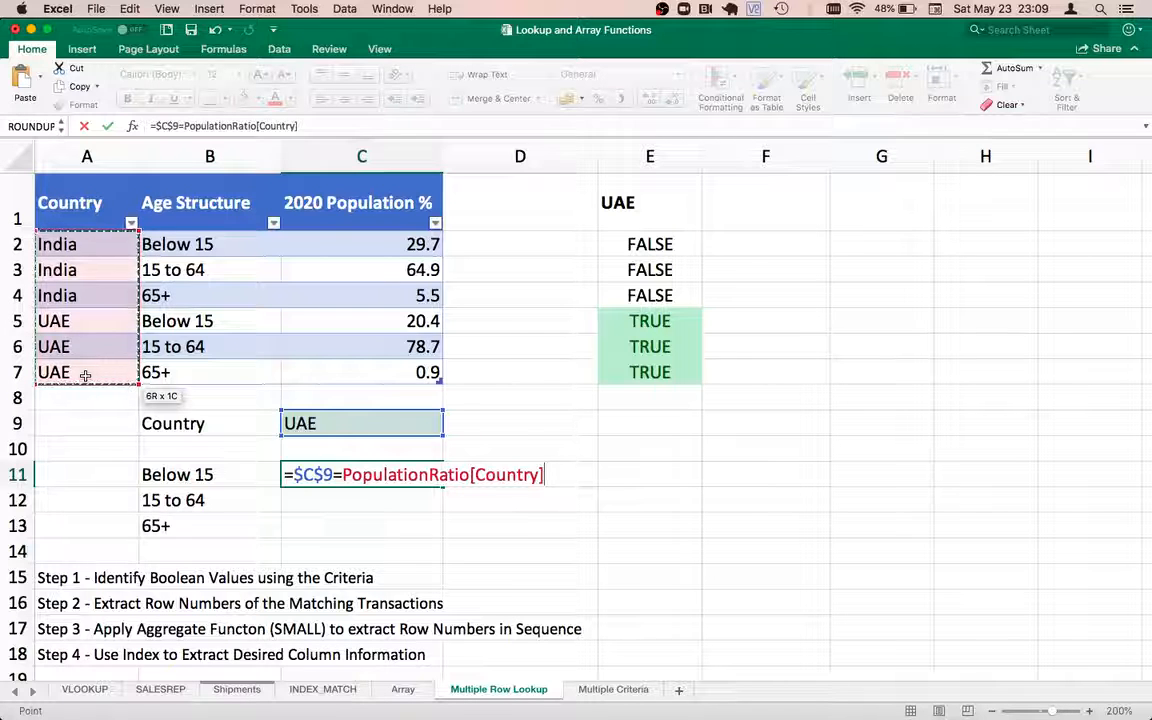
pyautogui.press('Return')
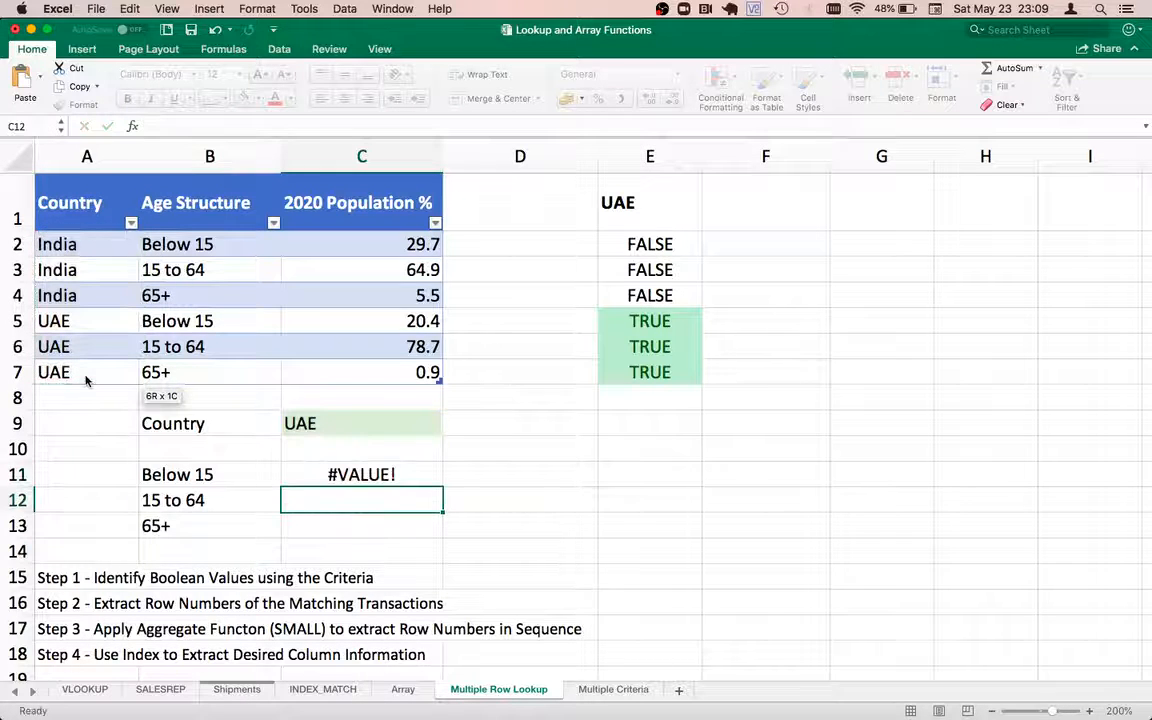
# Step: Wrap the comparison in C11 in parentheses, evaluate it in place to inspect its array, and discard the edit
pyautogui.press('Up')
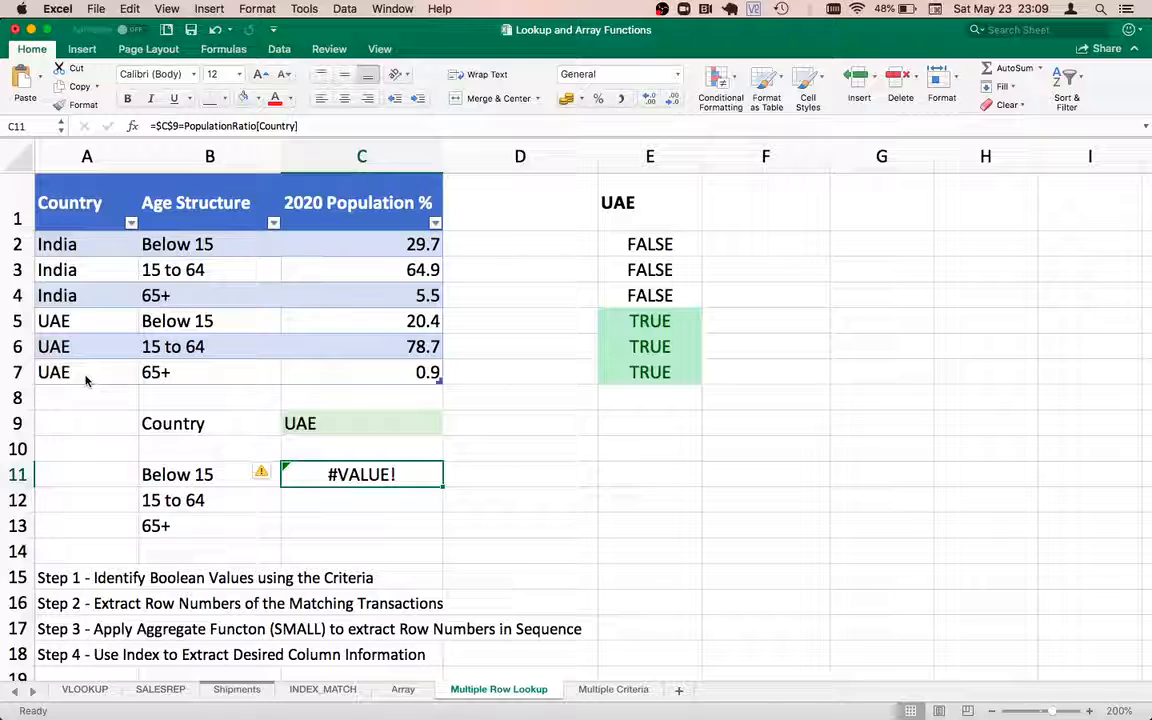
pyautogui.doubleClick(305, 474)
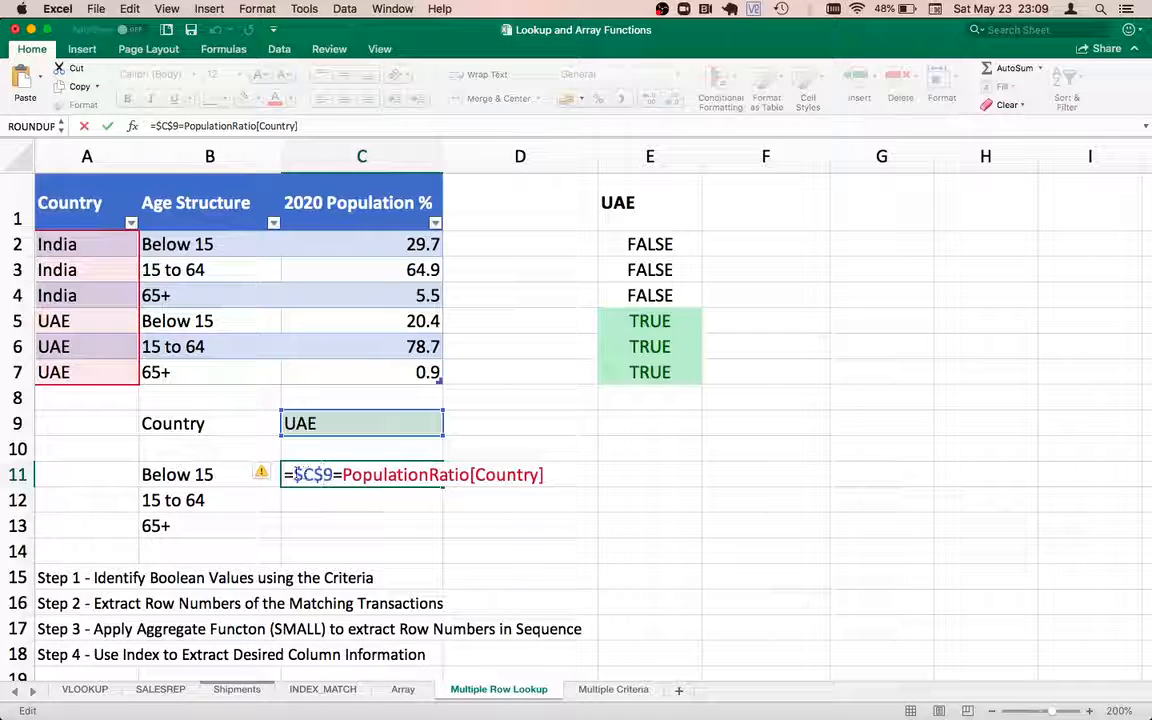
pyautogui.write('(')
pyautogui.click(553, 474)
pyautogui.write(')')
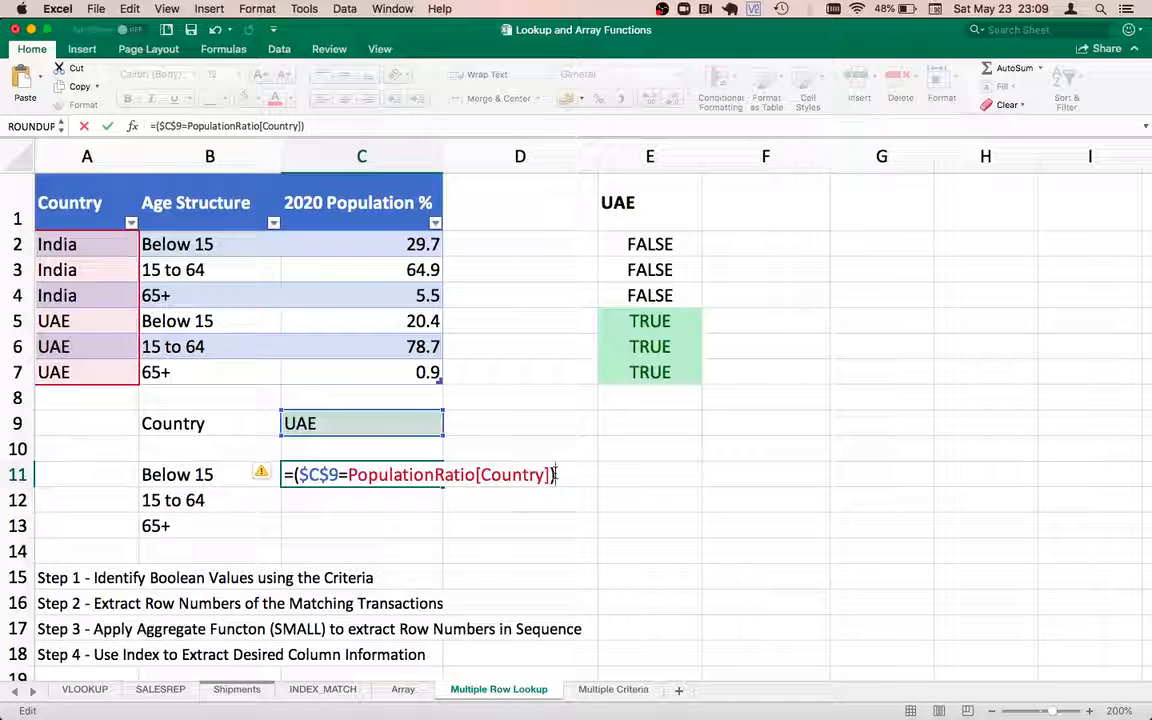
pyautogui.press('F9')
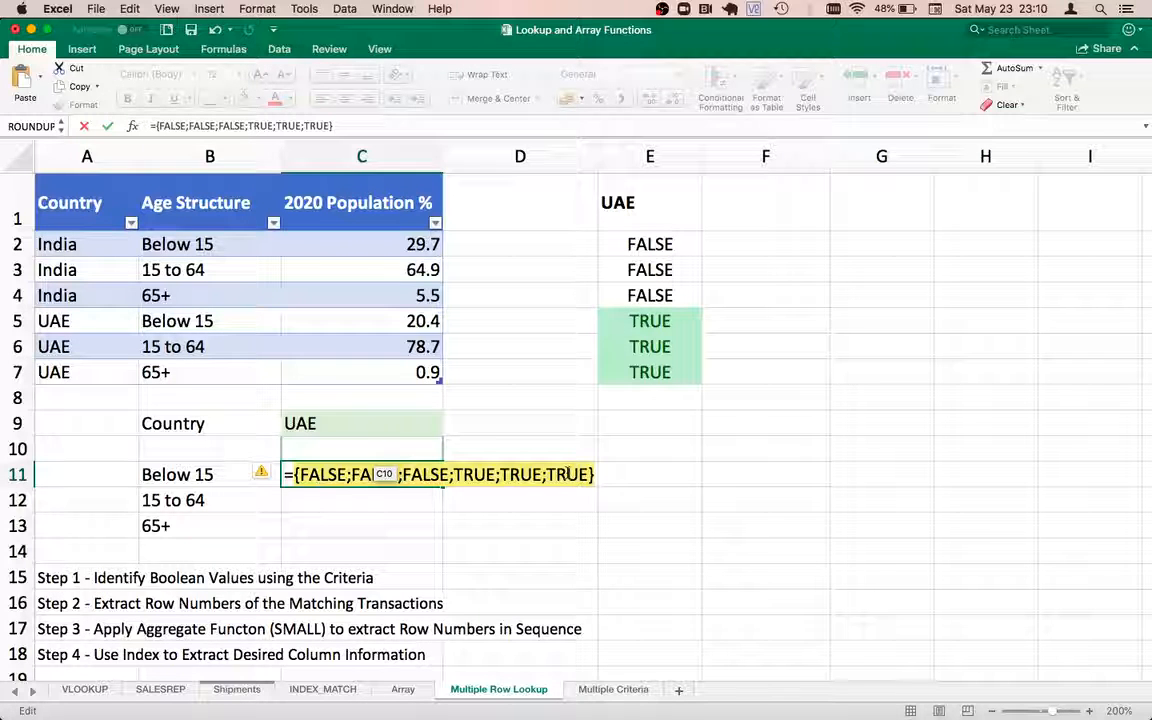
pyautogui.press('Escape')
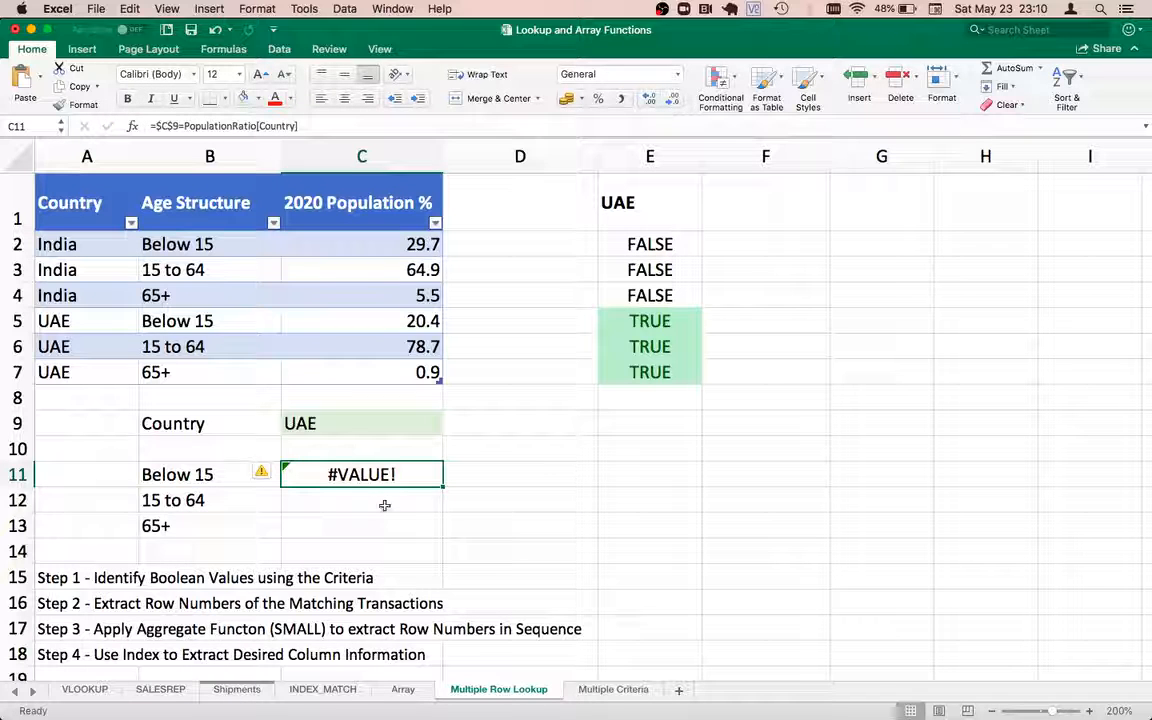
# Step: Copy the expression $C$9=PopulationRatio[Country] from the formula in C11 without its leading equals sign
pyautogui.doubleClick(361, 474)
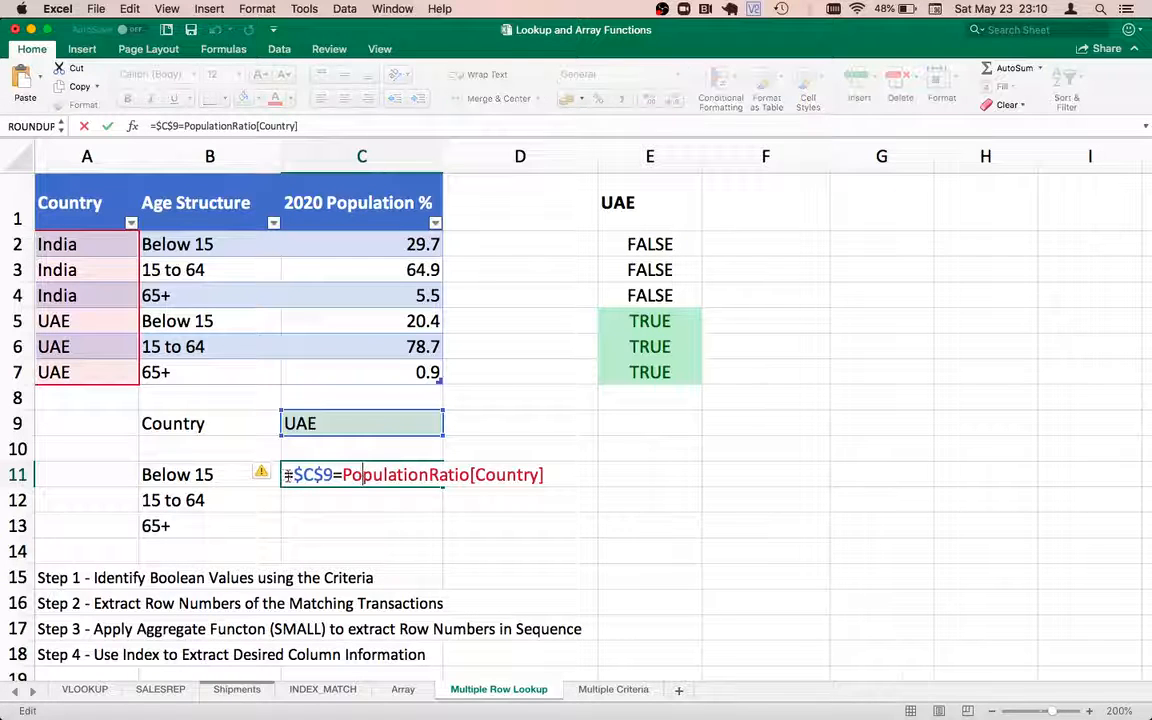
pyautogui.hotkey('shift', 'End')
pyautogui.press('super+c')
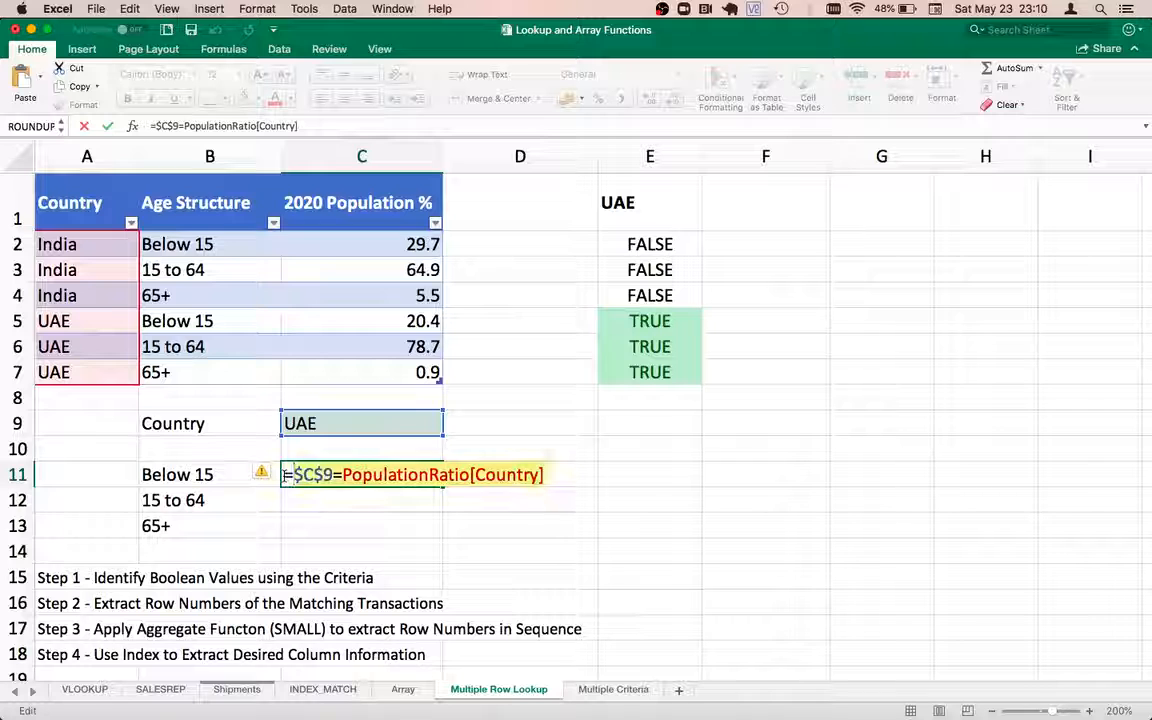
pyautogui.press('Return')
# Step: Paste the copied expression into E15 as plain text beside the Step 1 note, prefixed with an apostrophe
pyautogui.press('Right')
pyautogui.press('Right')
pyautogui.press('Right')
pyautogui.press('Down')
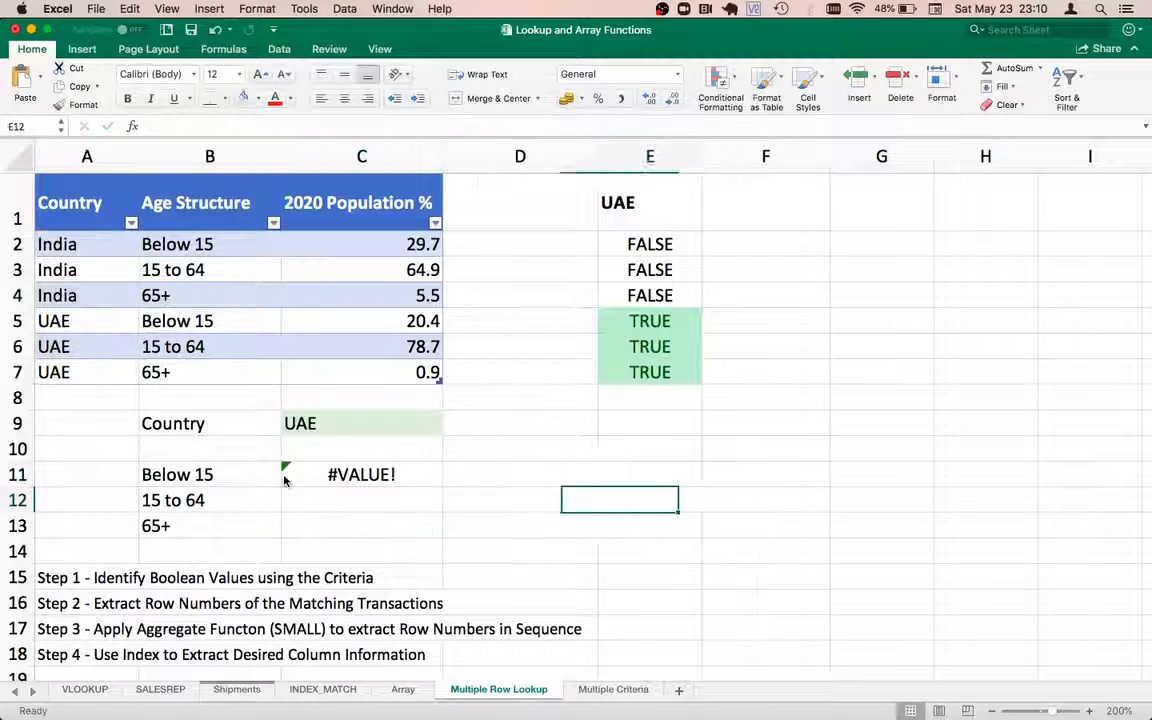
pyautogui.press('Down')
pyautogui.press('Left')
pyautogui.press('Left')
pyautogui.press('Down')
pyautogui.press('Right')
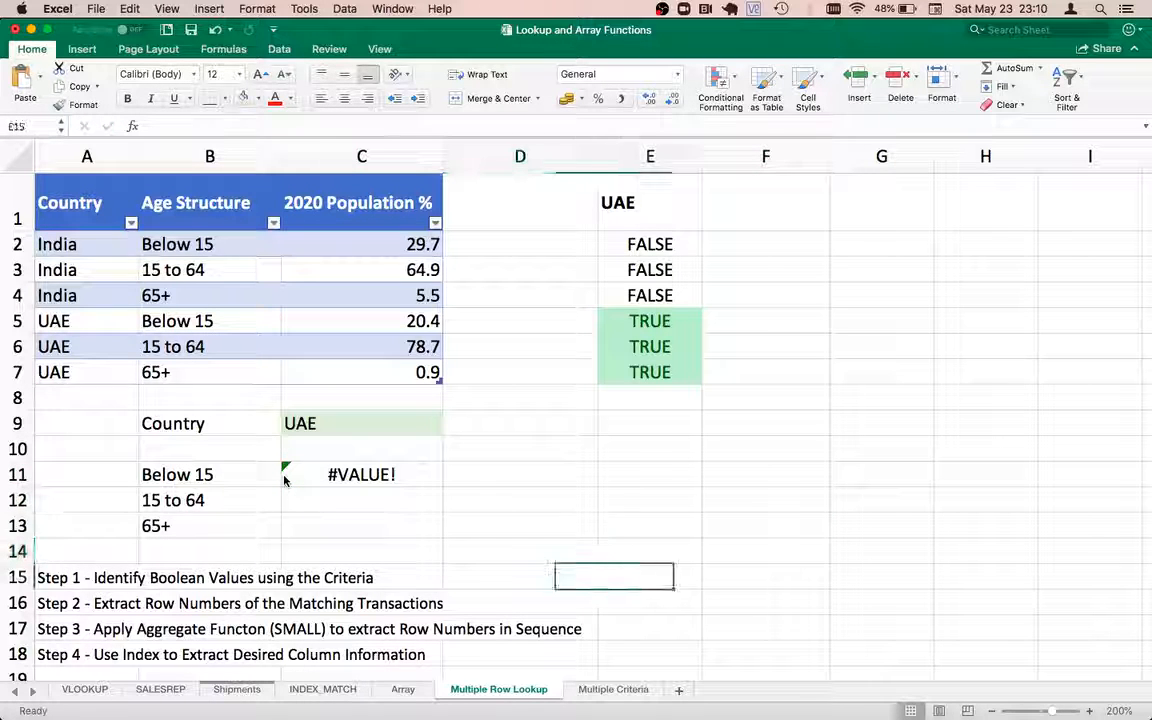
pyautogui.doubleClick(631, 578)
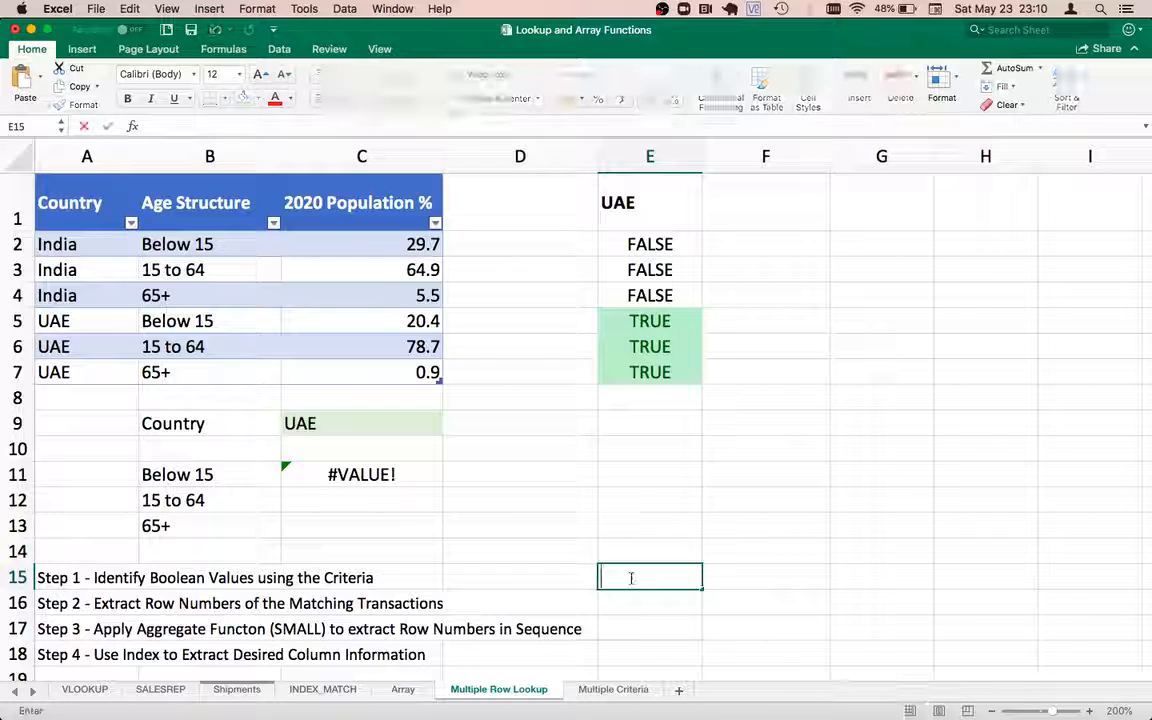
pyautogui.write("'")
pyautogui.press('super+v')
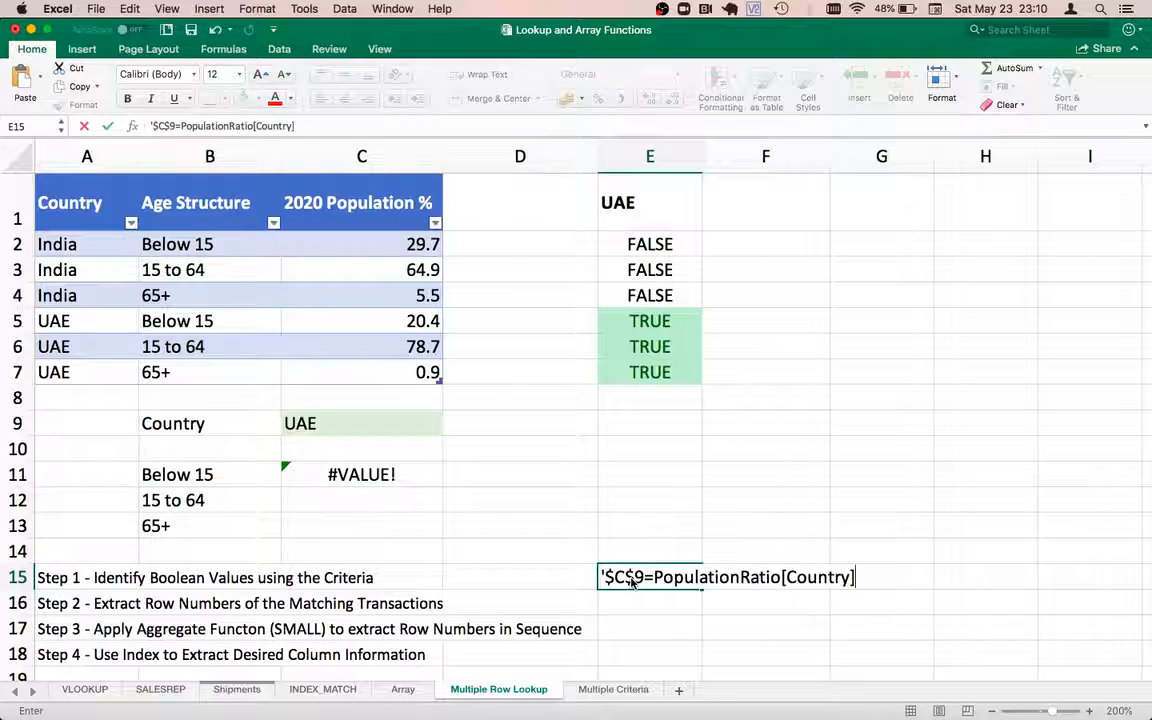
pyautogui.press('Return')
pyautogui.press('Up')
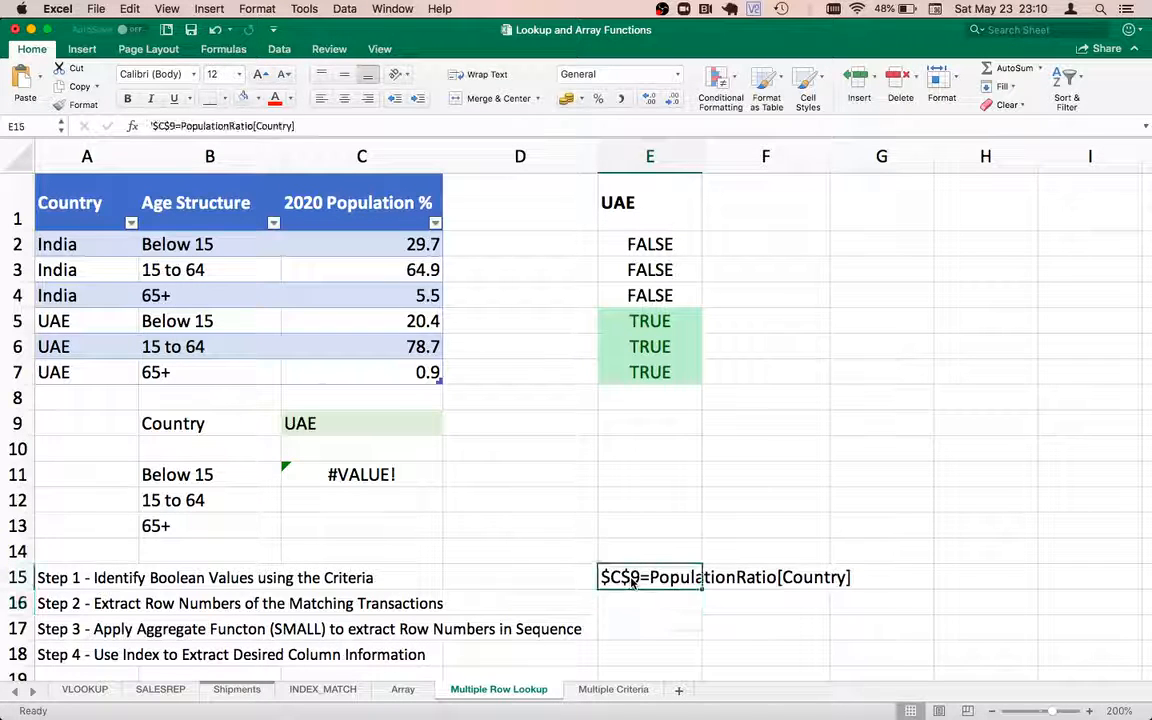
# Step: Review the formula cell C11 and the Step 2 note in A16 about extracting row numbers
pyautogui.press('Left')
pyautogui.press('Left')
pyautogui.press('Up')
pyautogui.press('Up')
pyautogui.press('Up')
pyautogui.press('Up')
pyautogui.press('Up')
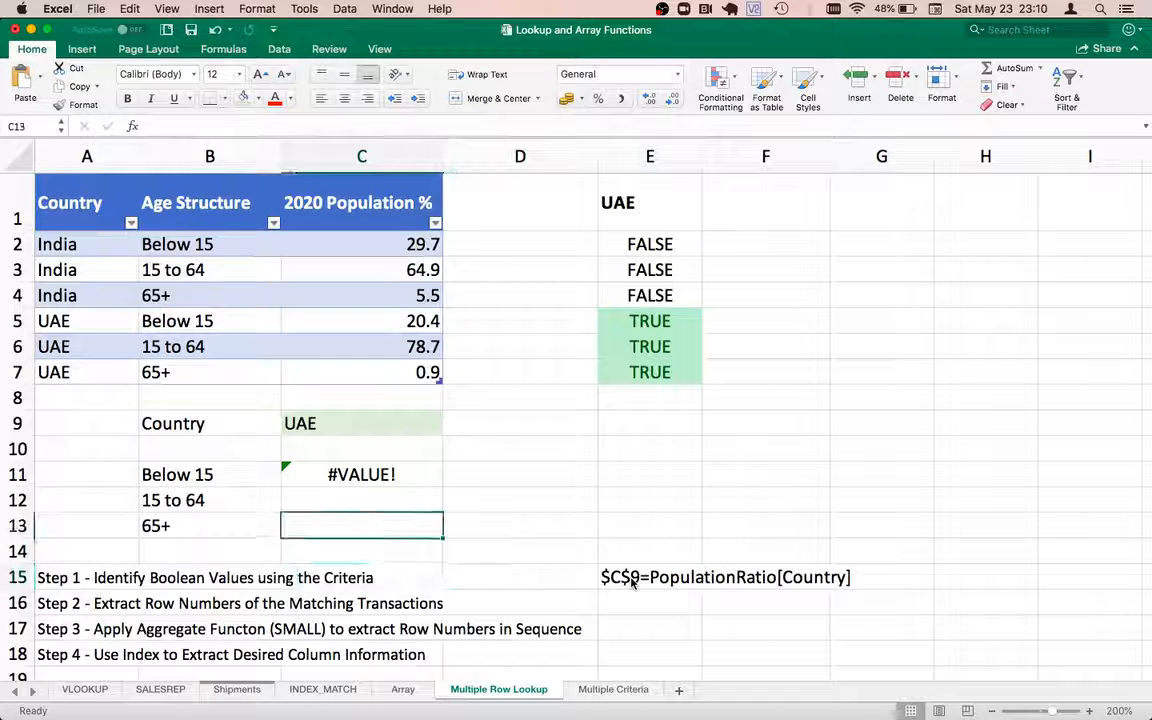
pyautogui.press('Down')
pyautogui.press('Down')
pyautogui.press('Down')
pyautogui.press('Down')
pyautogui.press('Down')
pyautogui.press('Down')
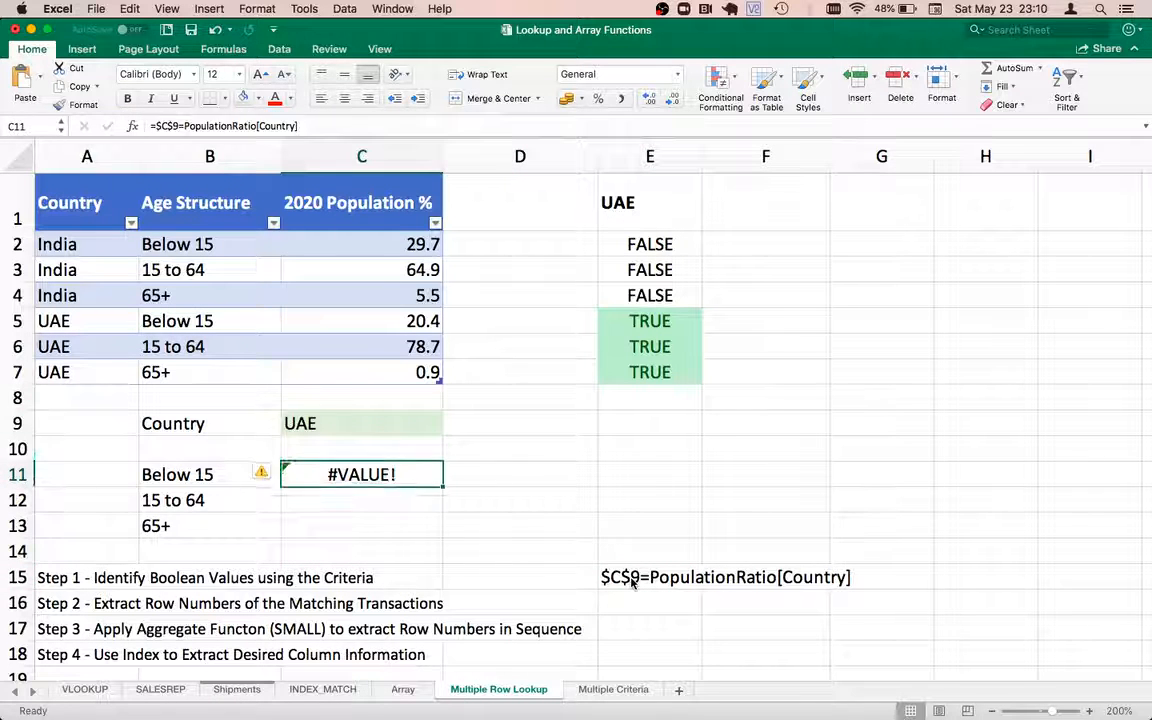
pyautogui.press('Left')
pyautogui.press('Left')
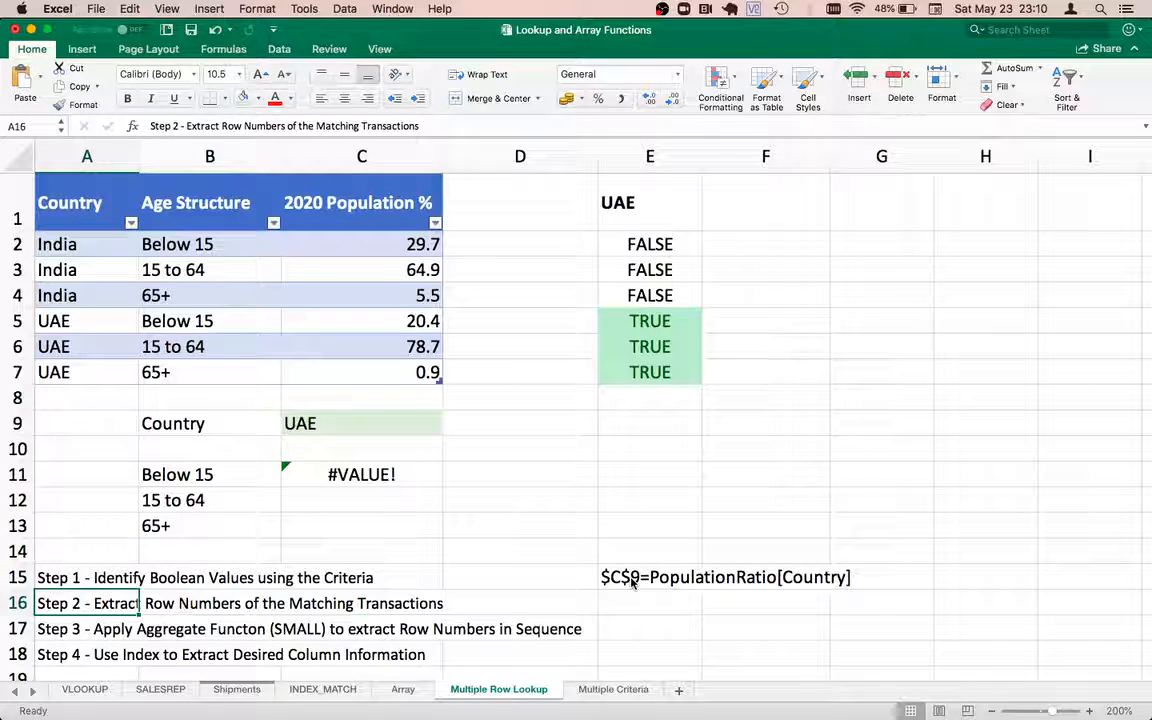
# Step: Examine the population percentages of the matching UAE rows in C5:C7
pyautogui.press('Right')
pyautogui.press('Right')
pyautogui.press('Right')
pyautogui.press('Up')
pyautogui.press('Up')
pyautogui.press('Up')
pyautogui.press('Up')
pyautogui.press('Up')
pyautogui.press('Up')
pyautogui.press('Up')
pyautogui.press('Up')
pyautogui.press('Up')
pyautogui.press('Up')
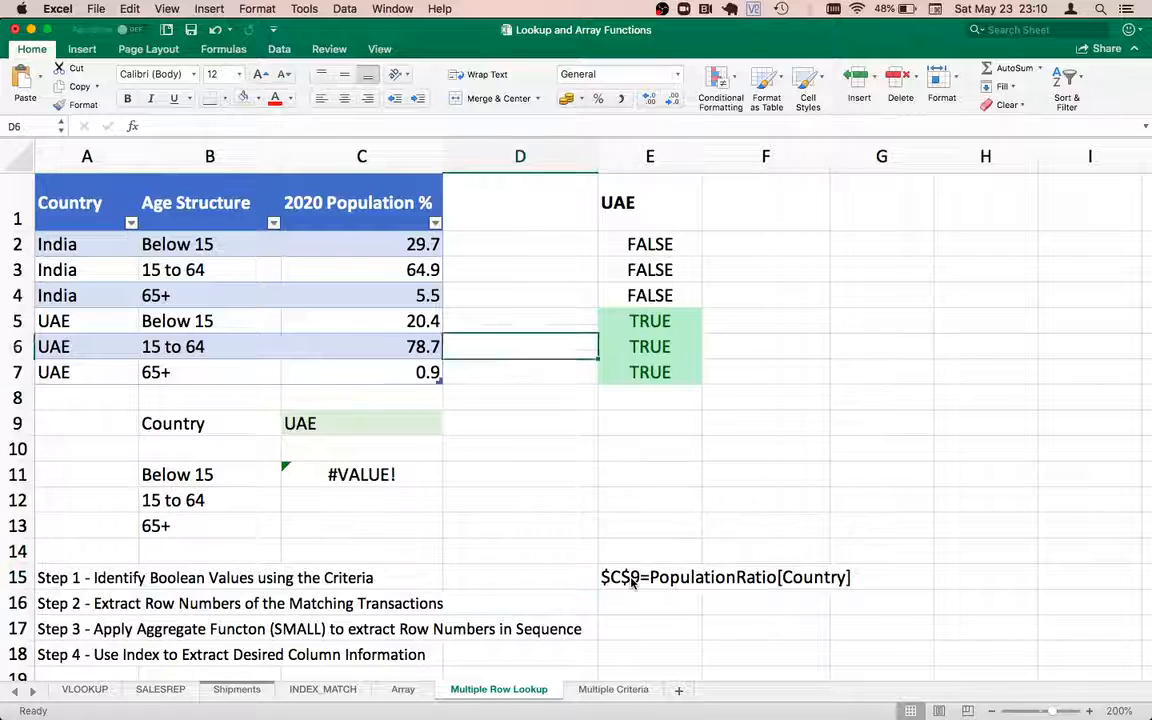
pyautogui.press('Up')
pyautogui.press('Up')
pyautogui.press('Left')
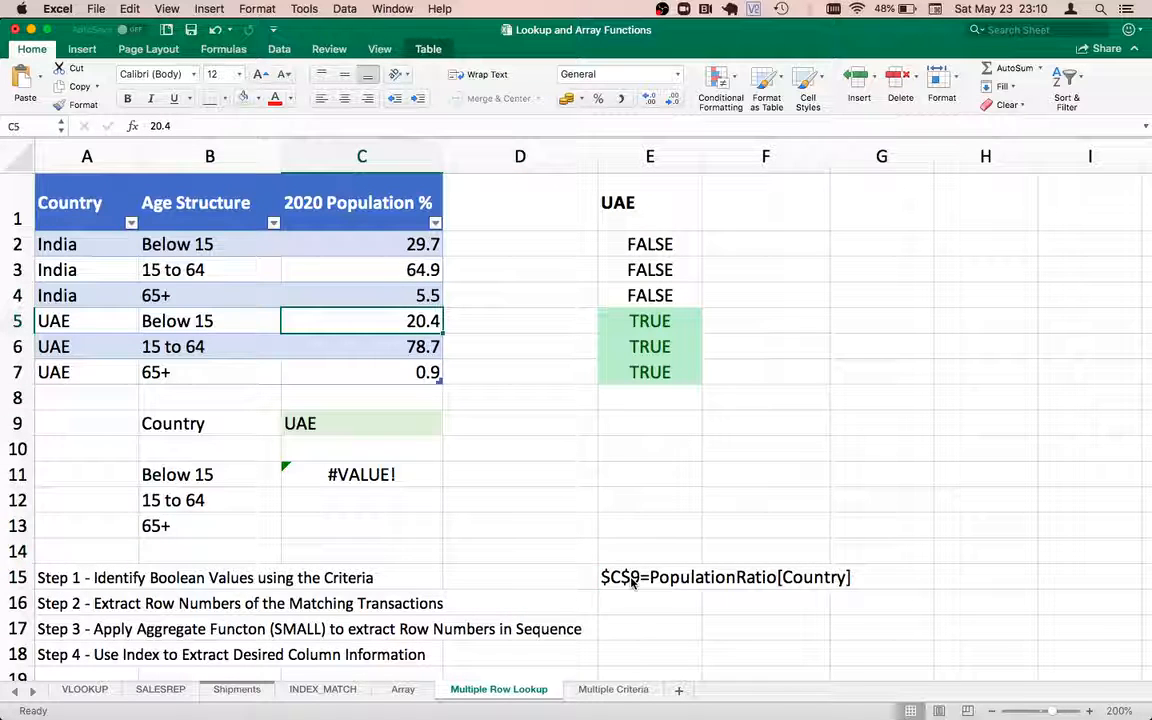
pyautogui.hotkey('shift', 'Down')
pyautogui.hotkey('shift', 'Down')
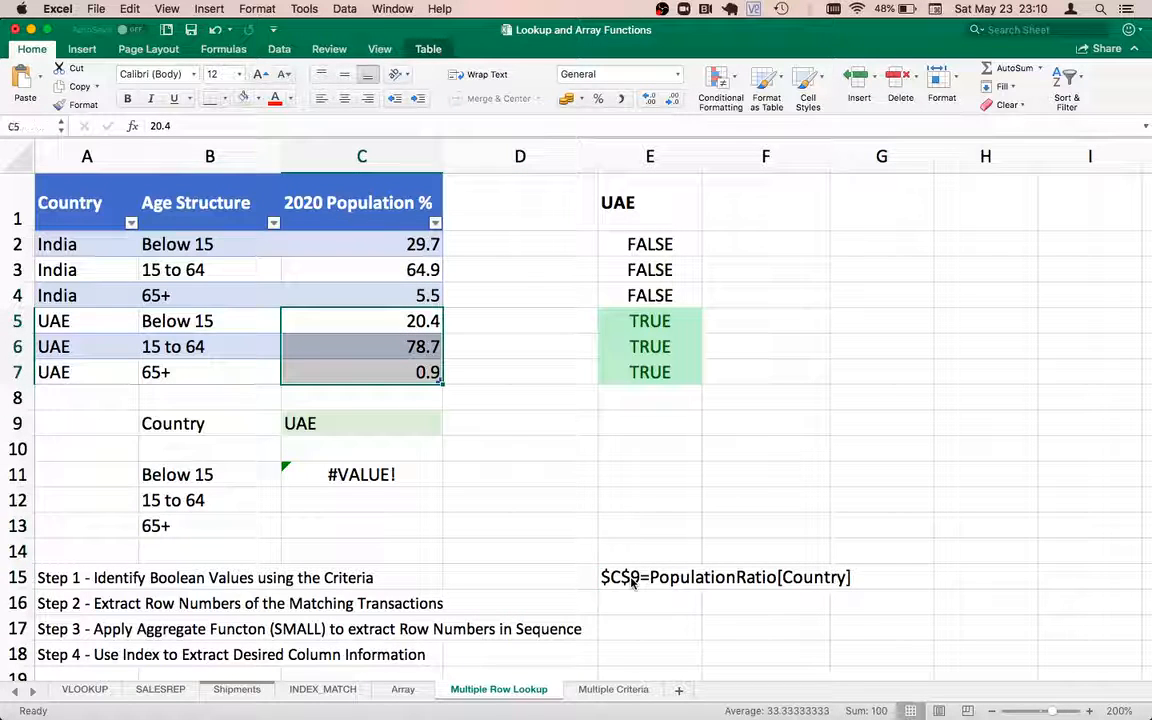
# Step: Add the header ROW NUMBER in F1, beside the UAE column of Boolean values
pyautogui.press('Right')
pyautogui.press('Right')
pyautogui.press('Right')
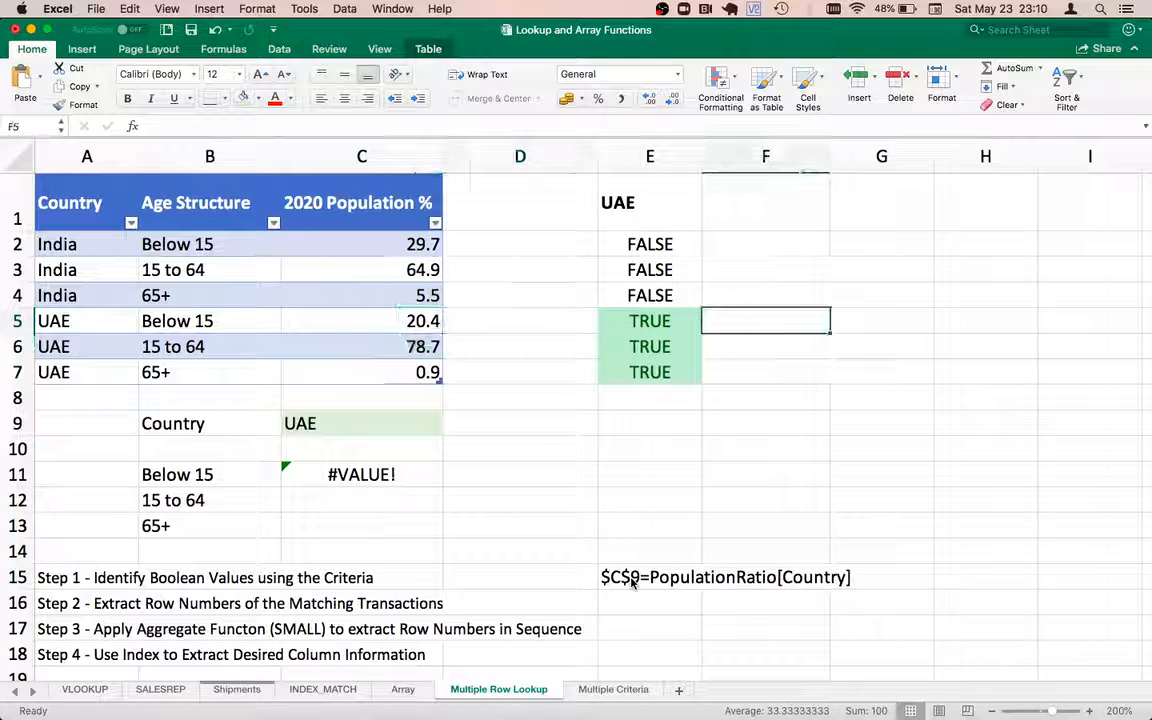
pyautogui.press('Up')
pyautogui.press('Up')
pyautogui.press('Up')
pyautogui.press('Up')
pyautogui.write('ROW')
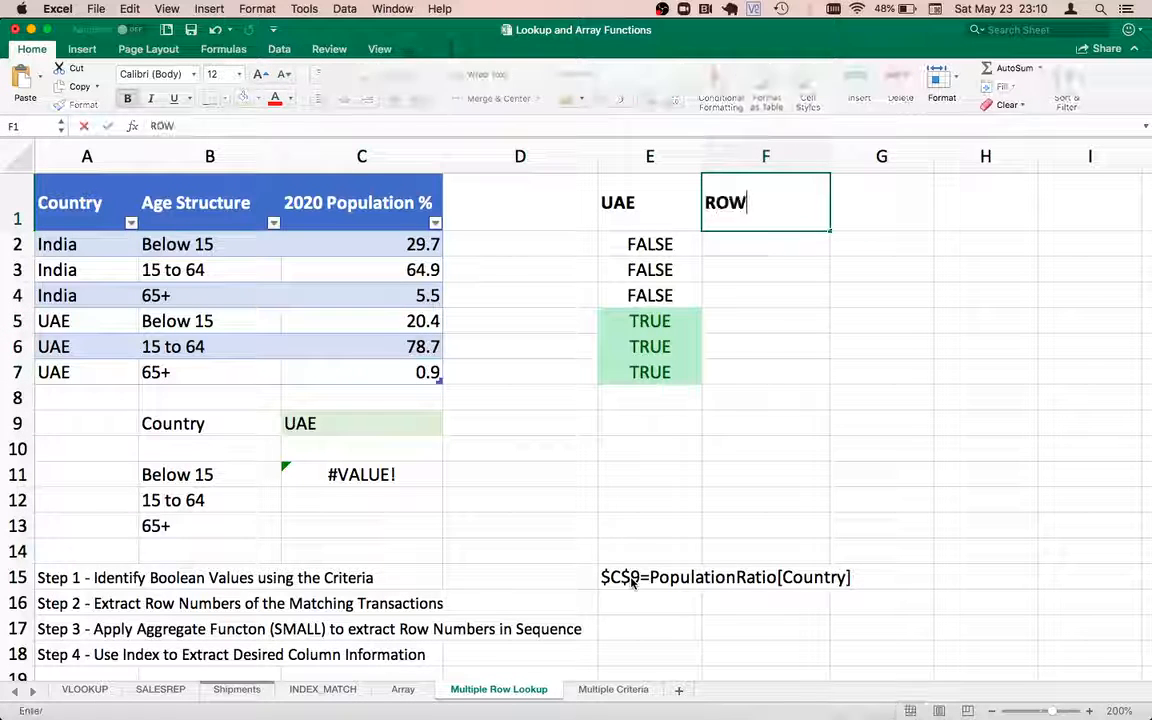
pyautogui.write(' NUMBER')
pyautogui.press('Return')
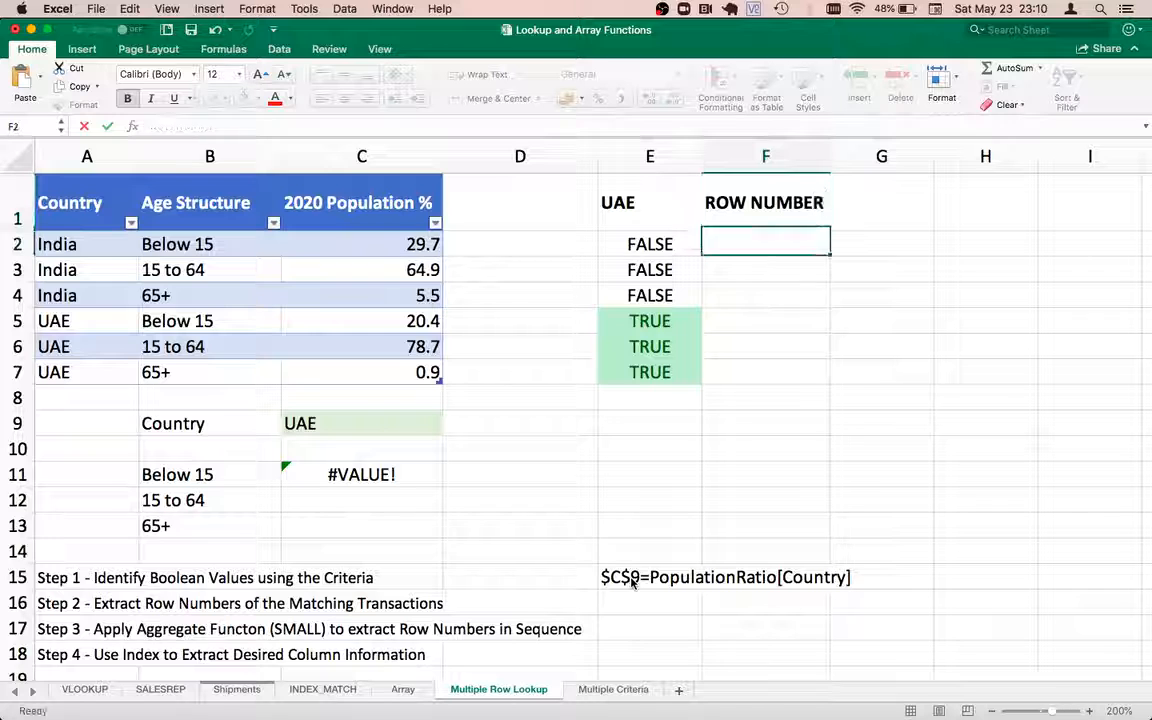
pyautogui.write('=row')
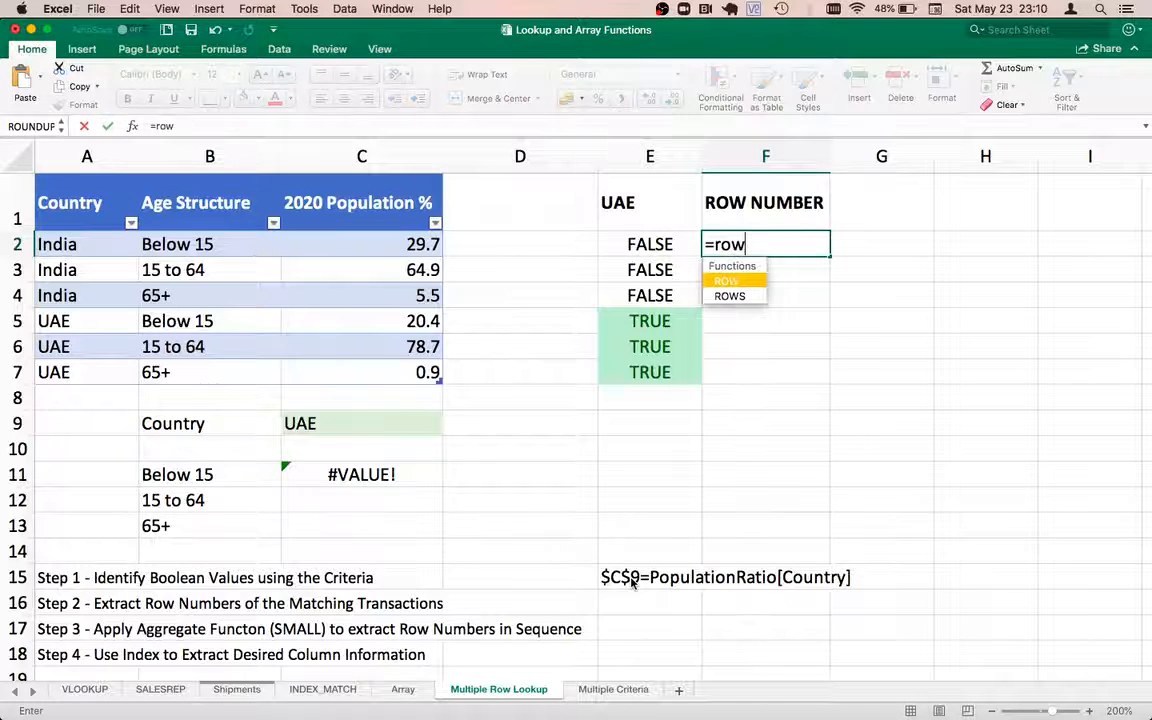
pyautogui.press('BackSpace')
pyautogui.press('BackSpace')
pyautogui.press('BackSpace')
pyautogui.write('ROW')
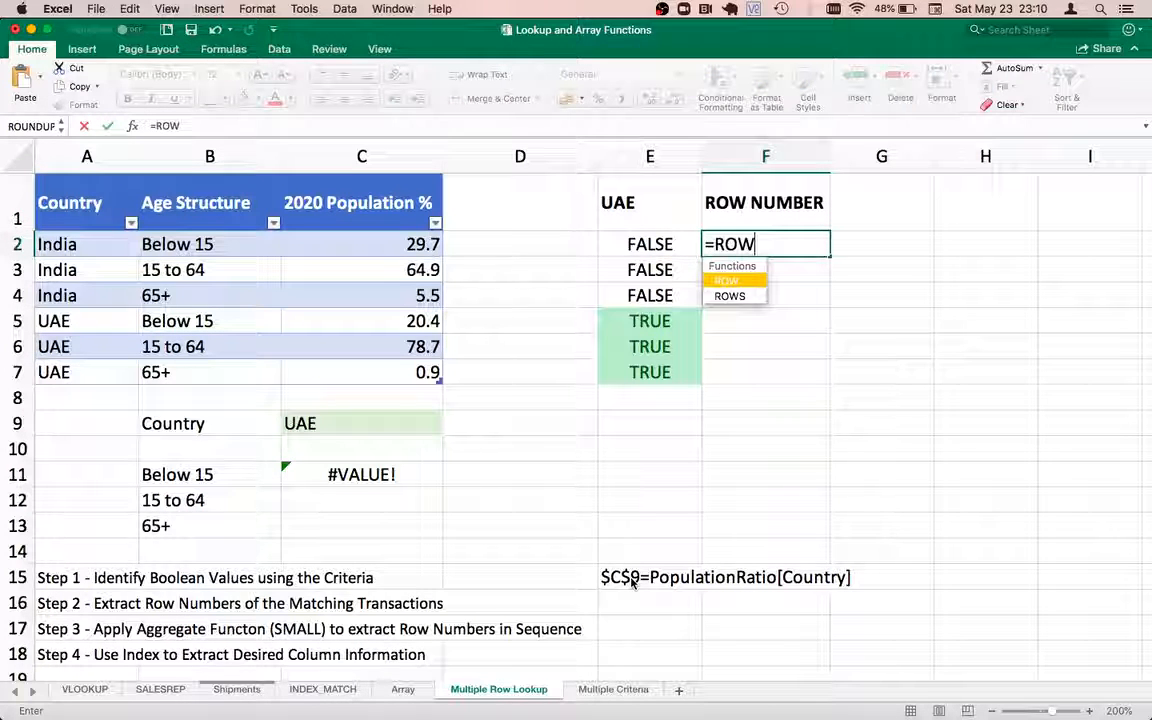
pyautogui.write('(')
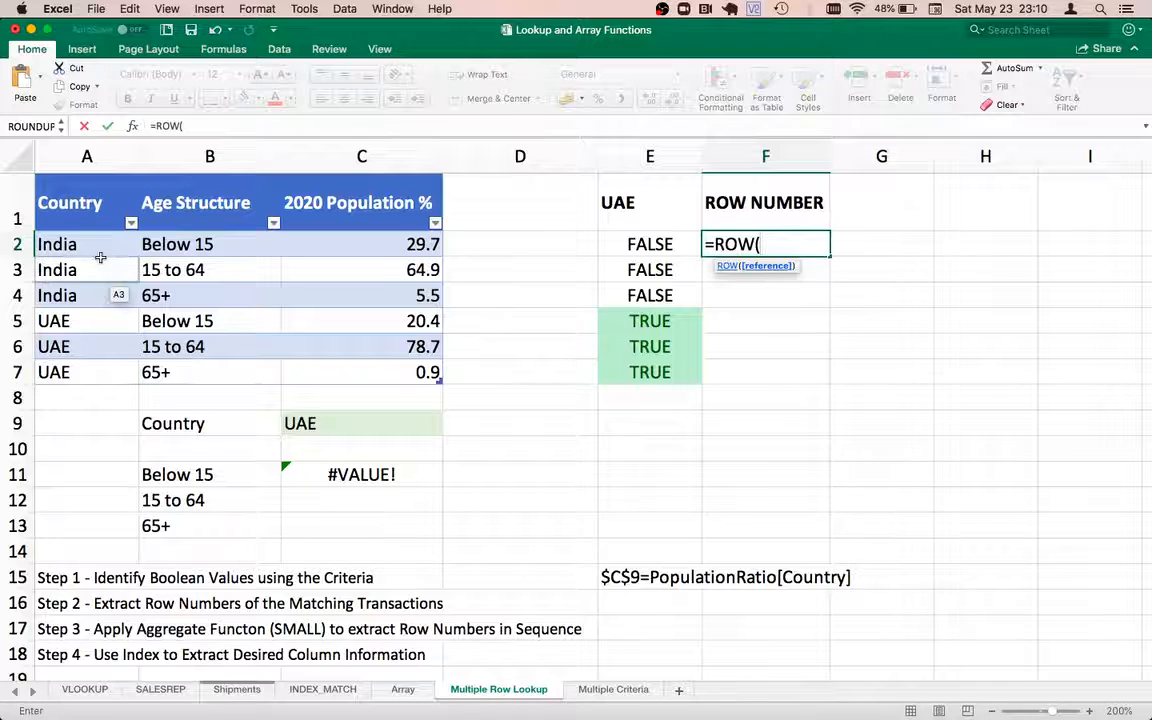
pyautogui.click(92, 244)
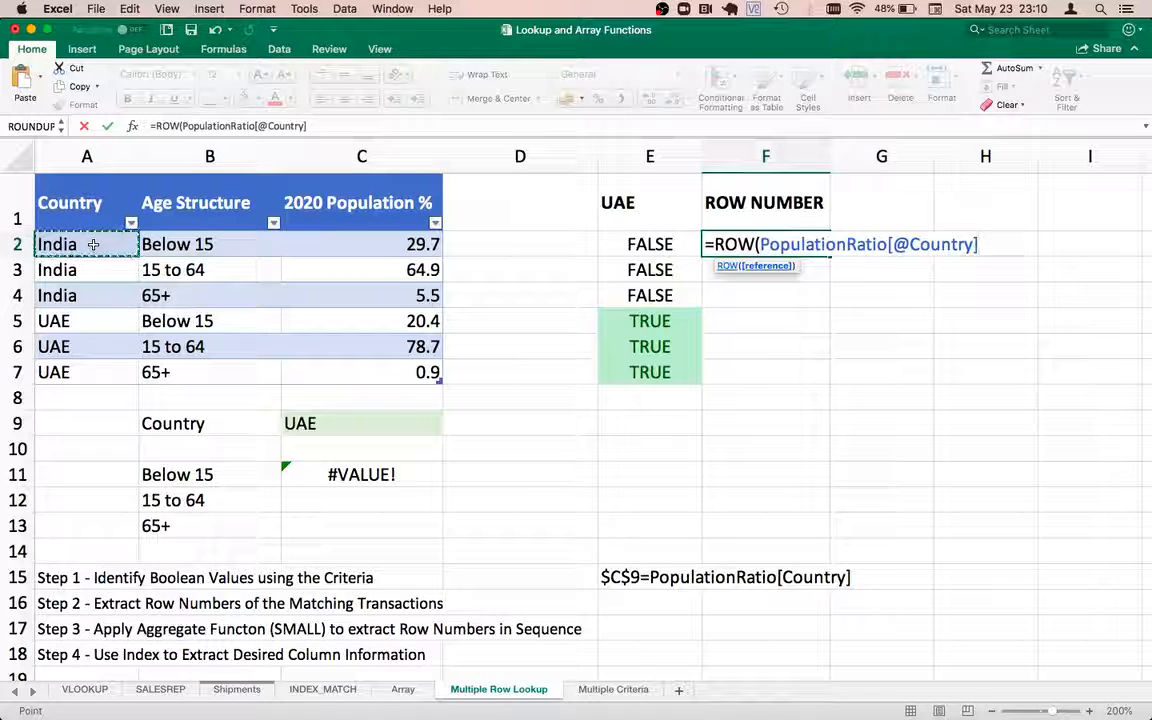
pyautogui.write(')')
pyautogui.press('Return')
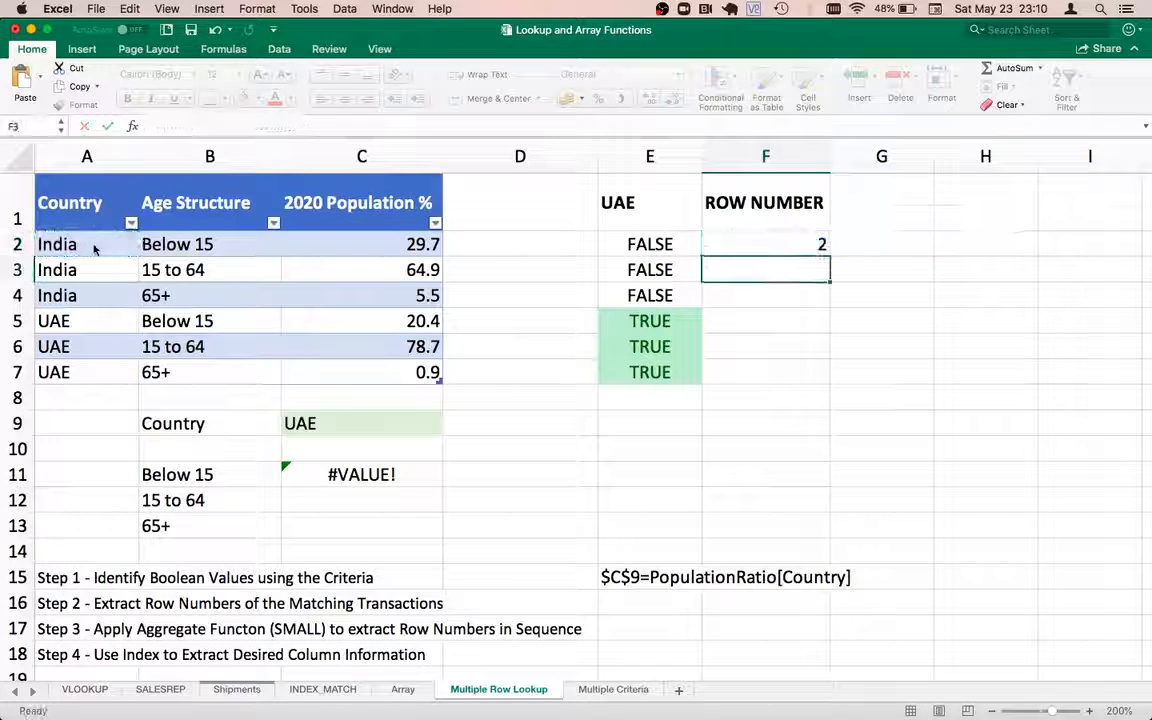
pyautogui.click(802, 240)
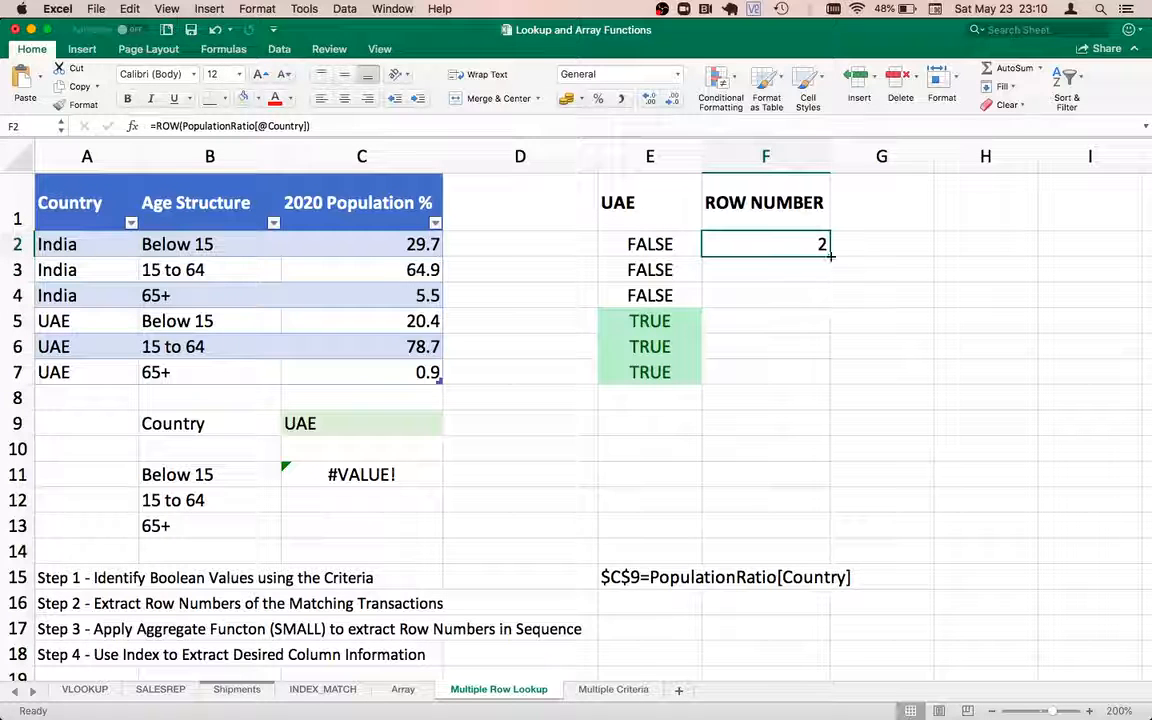
pyautogui.moveTo(829, 257); pyautogui.dragTo(802, 374)
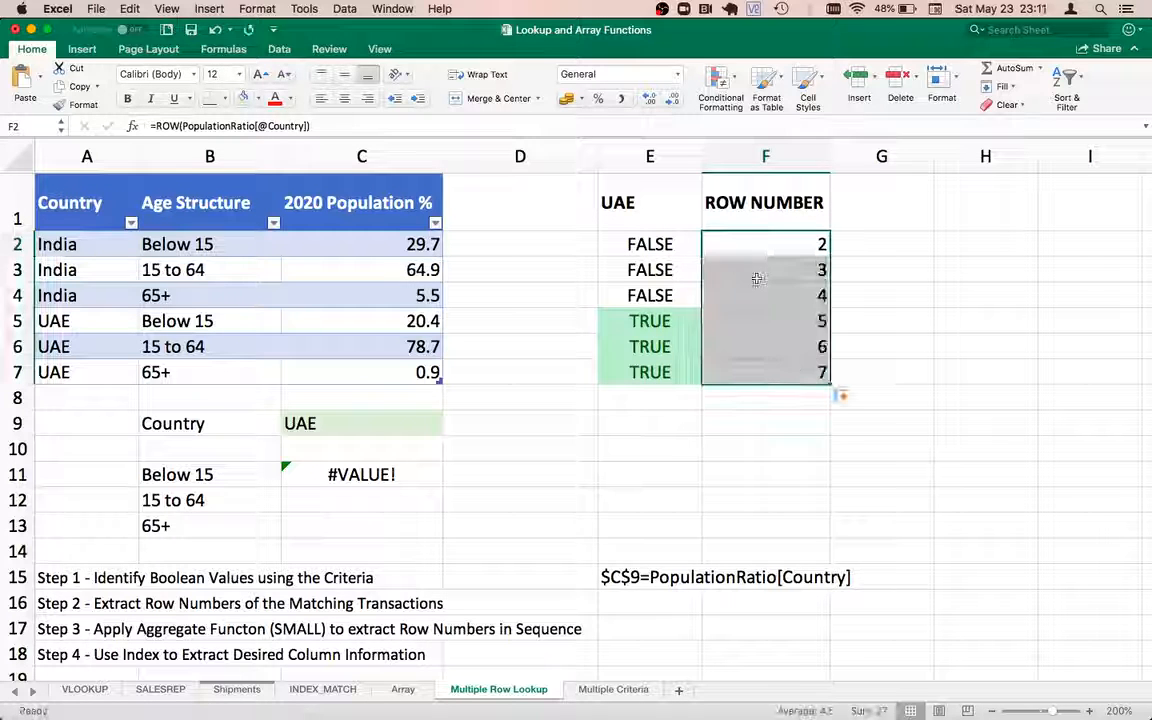
pyautogui.click(748, 242)
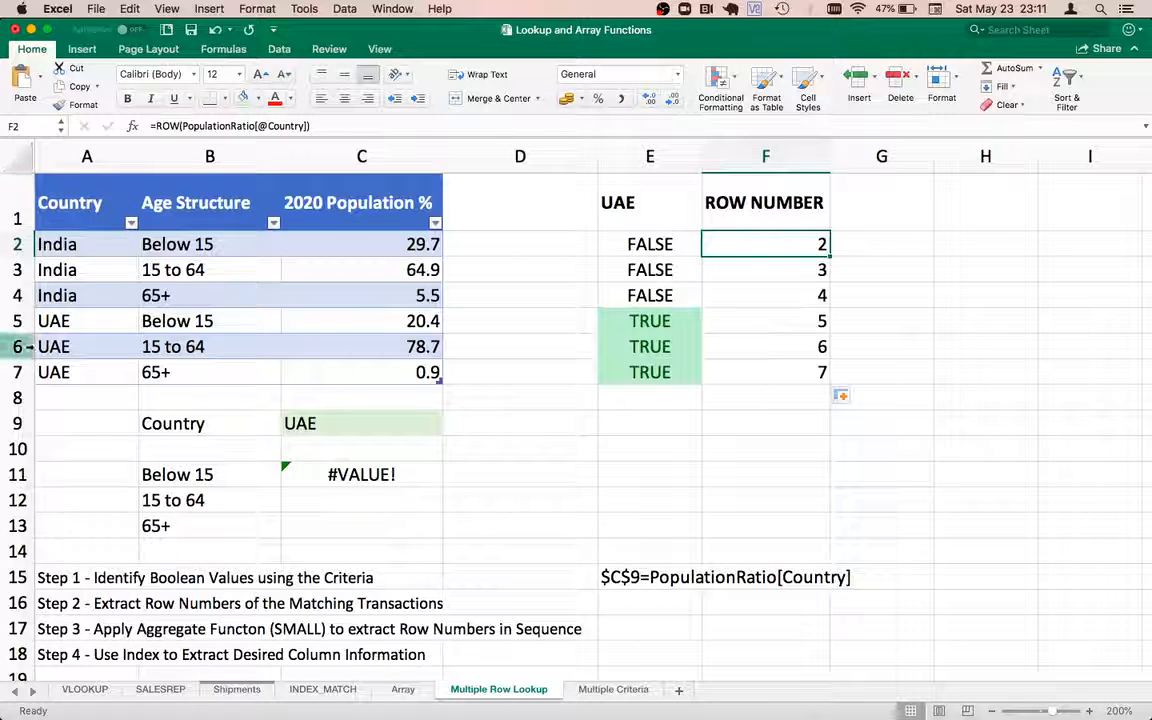
# Step: Examine the table's data range A2:C7 and the position of its first India row across the three columns
pyautogui.moveTo(73, 244); pyautogui.dragTo(357, 369)
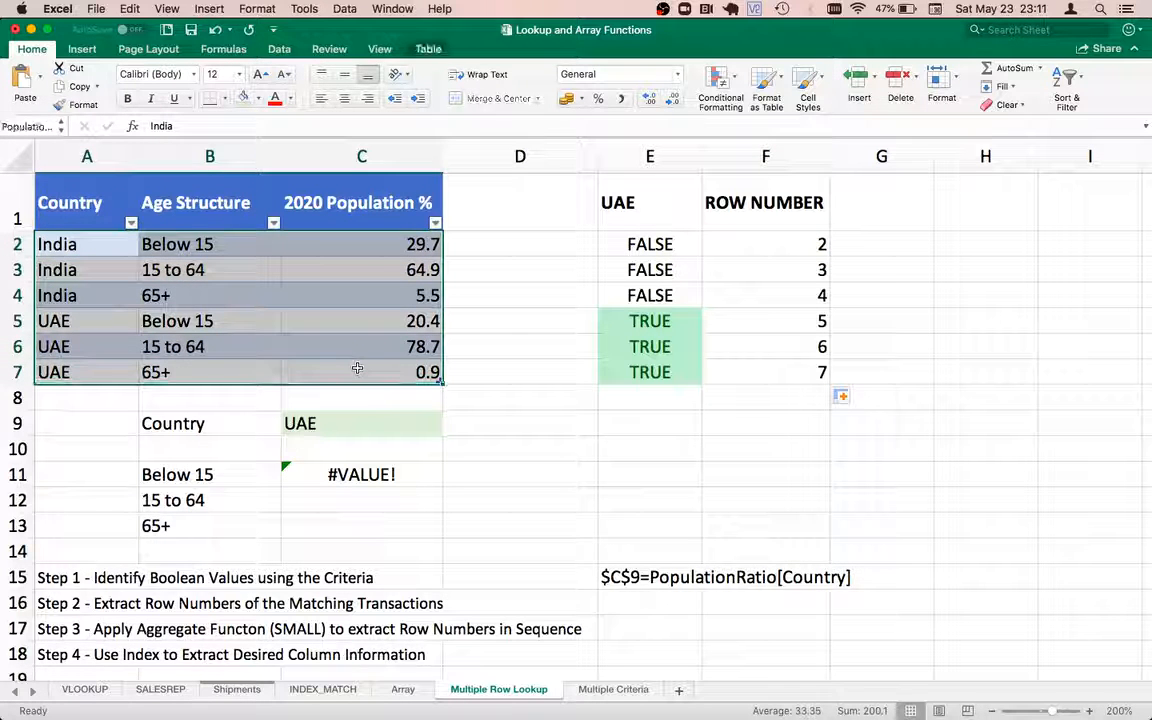
pyautogui.click(87, 246)
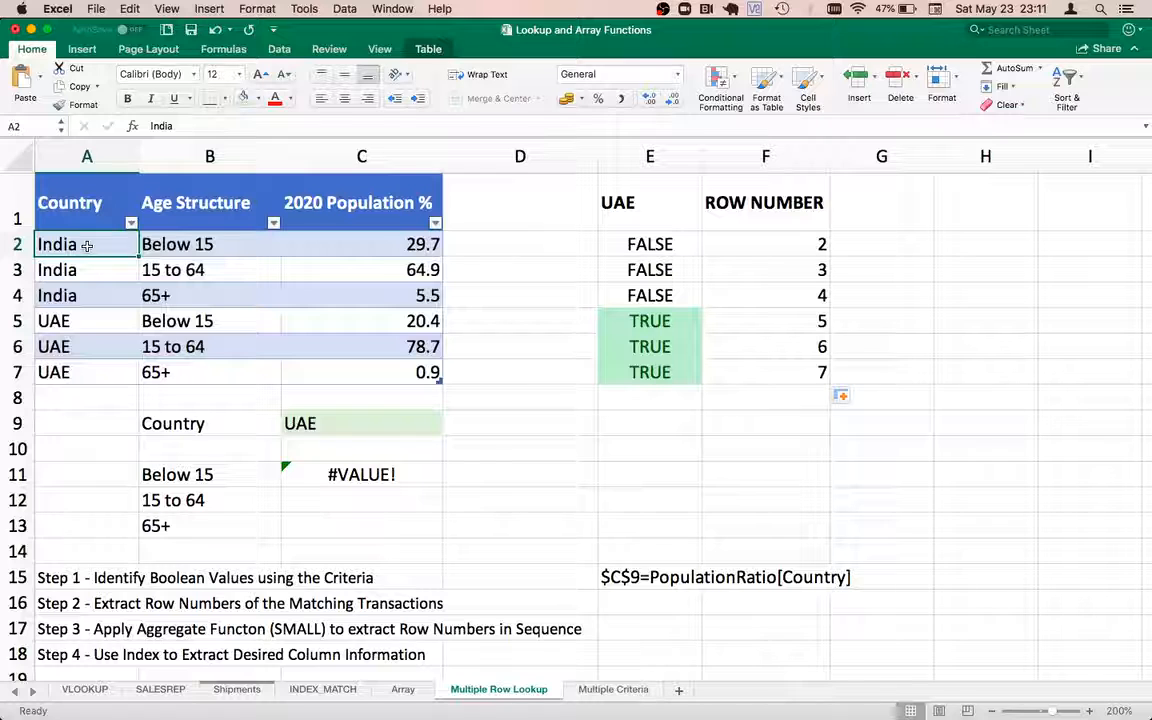
pyautogui.press('Right')
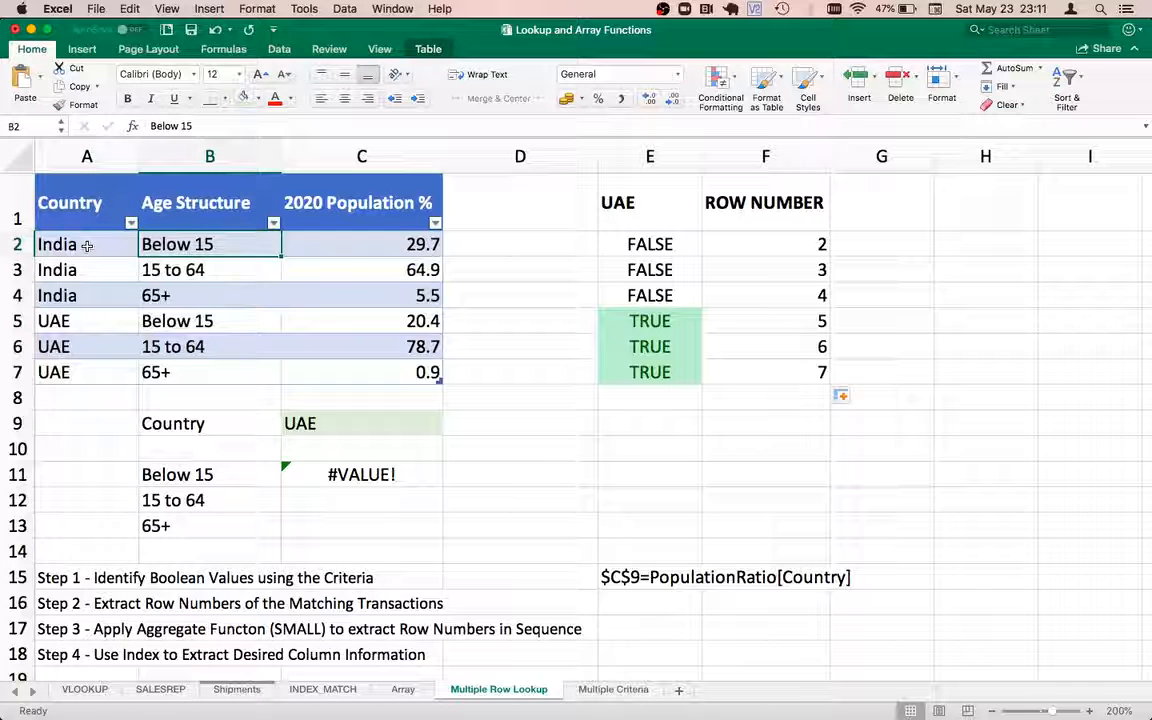
pyautogui.press('Left')
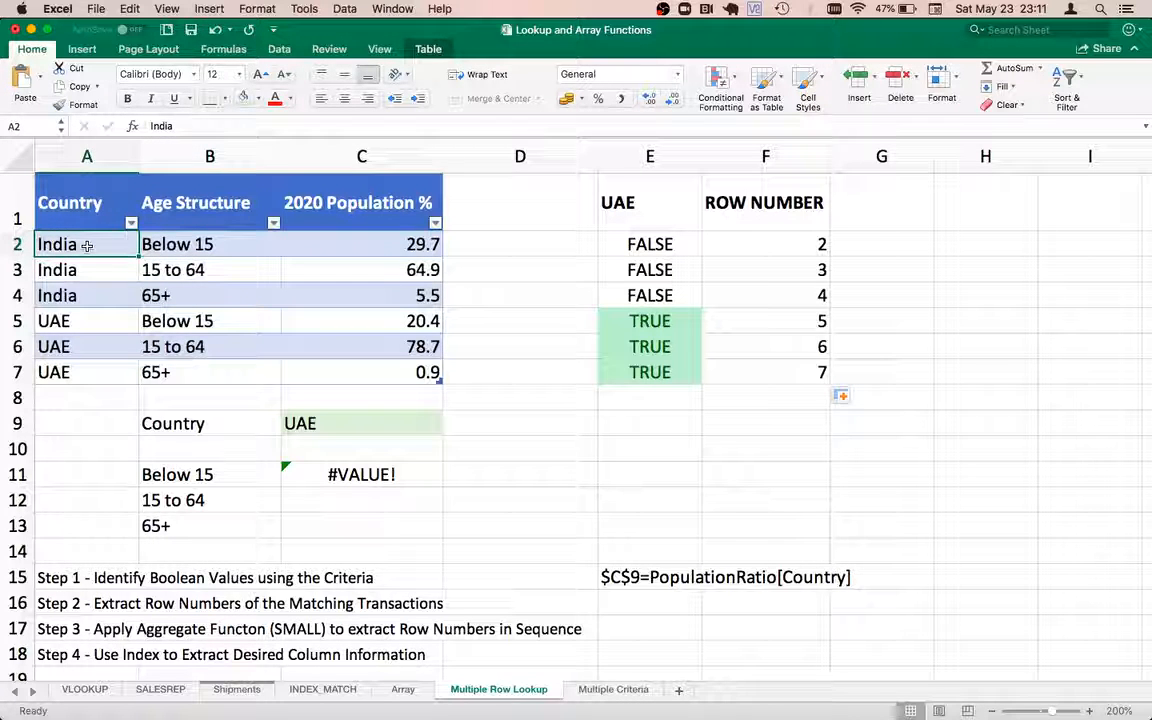
pyautogui.press('Right')
pyautogui.press('Right')
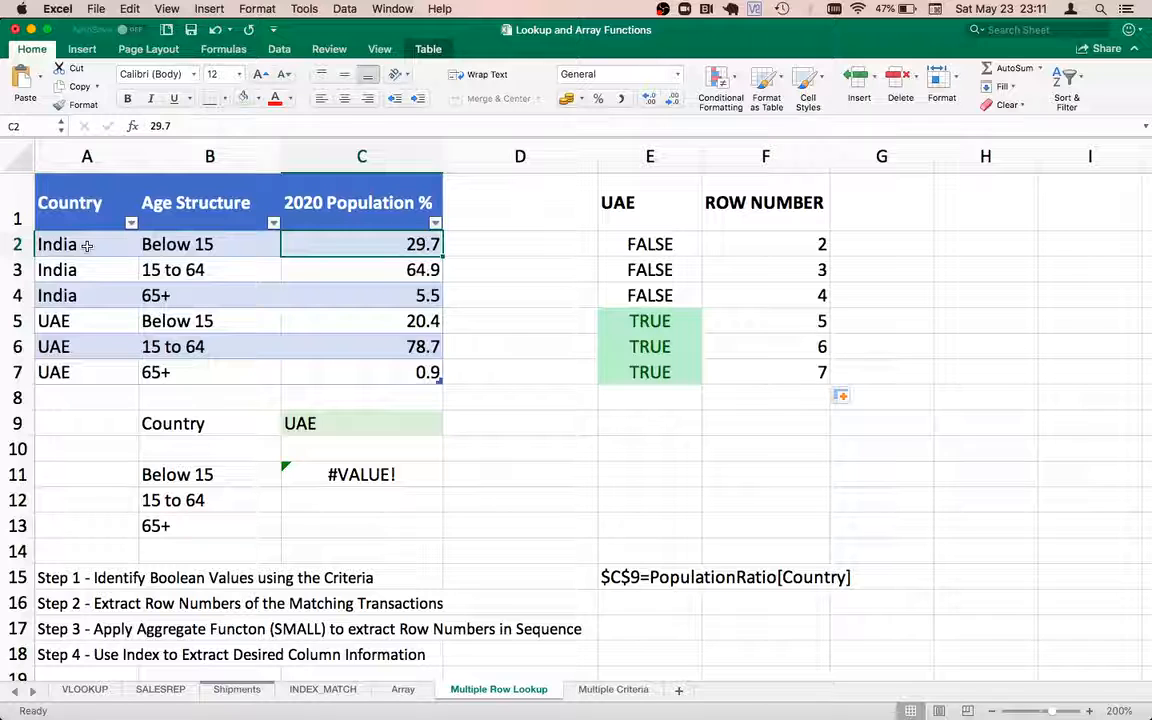
pyautogui.press('Left')
pyautogui.press('Left')
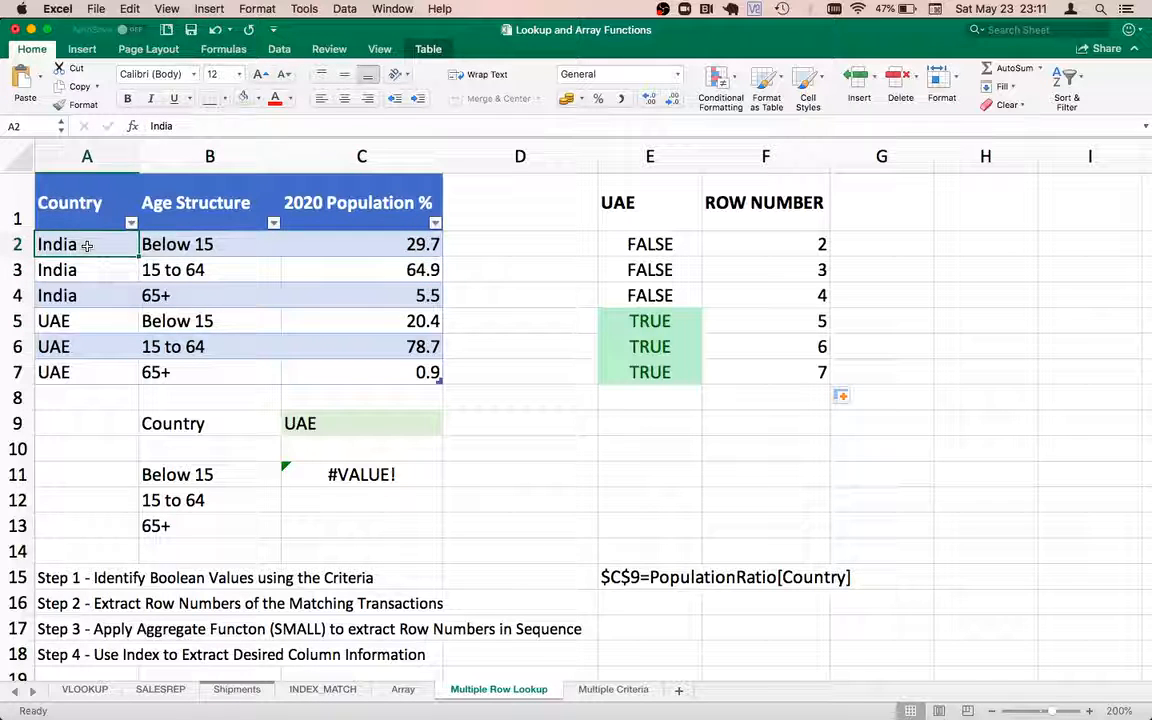
pyautogui.press('Right')
pyautogui.press('Right')
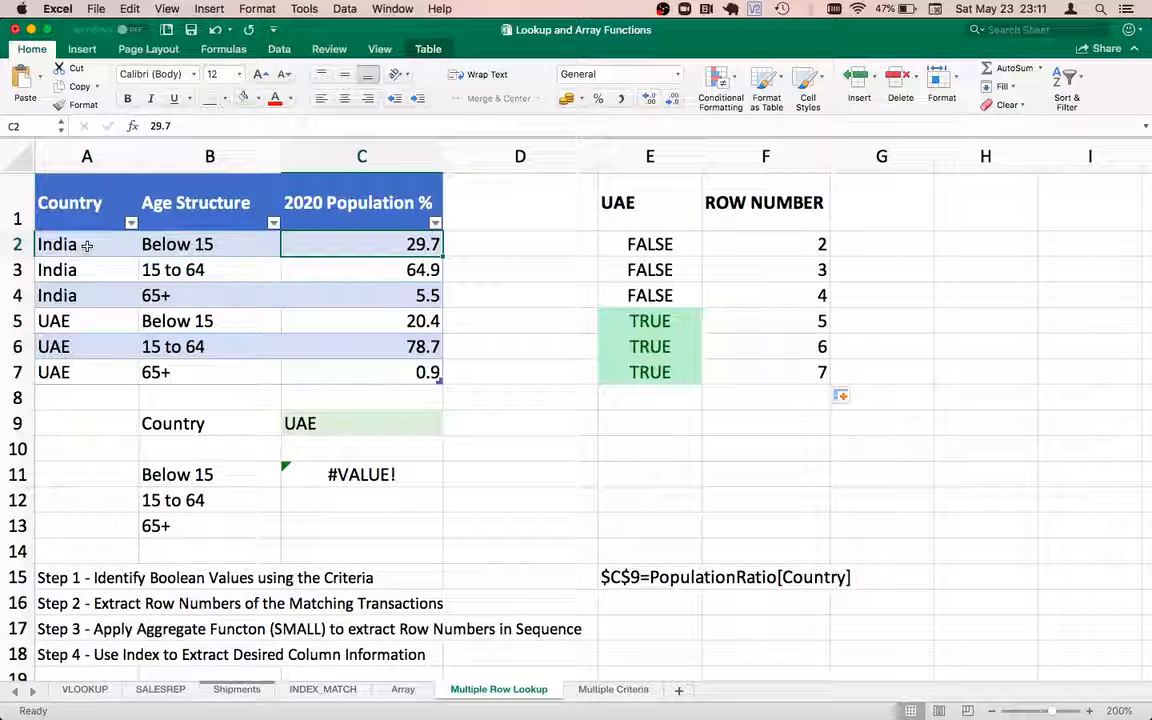
# Step: Trace the first UAE row from its country in A5 across to its Boolean value in E5
pyautogui.press('Down')
pyautogui.press('Down')
pyautogui.press('Down')
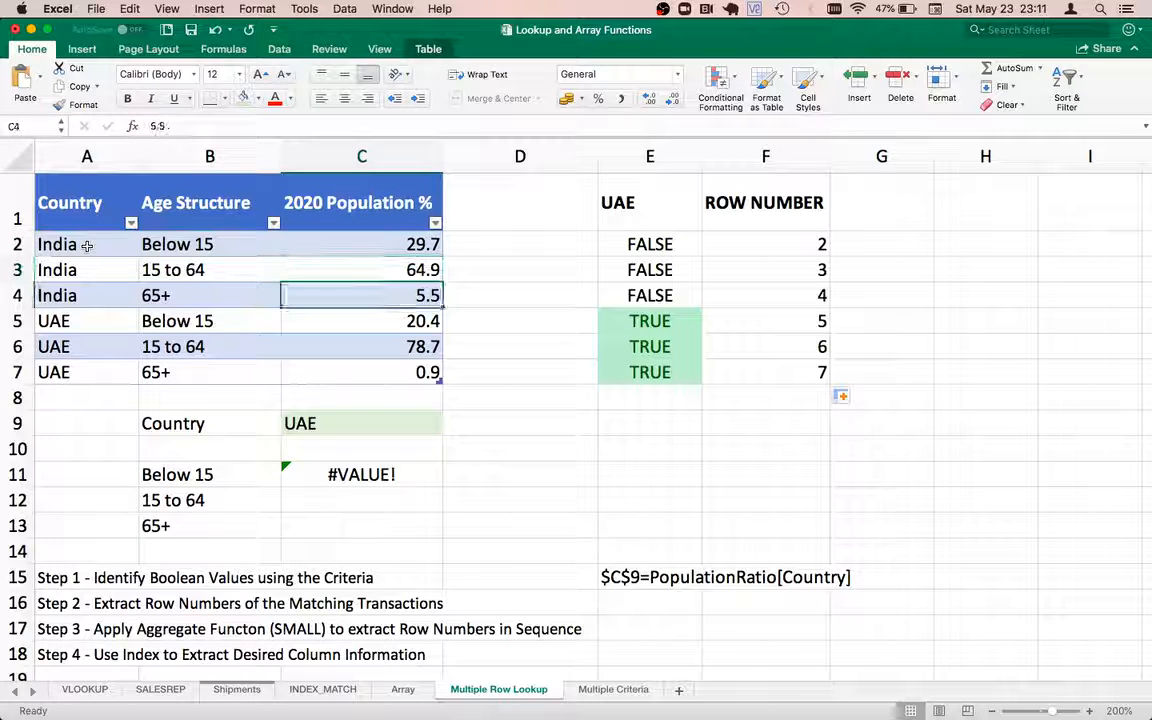
pyautogui.press('Left')
pyautogui.press('Left')
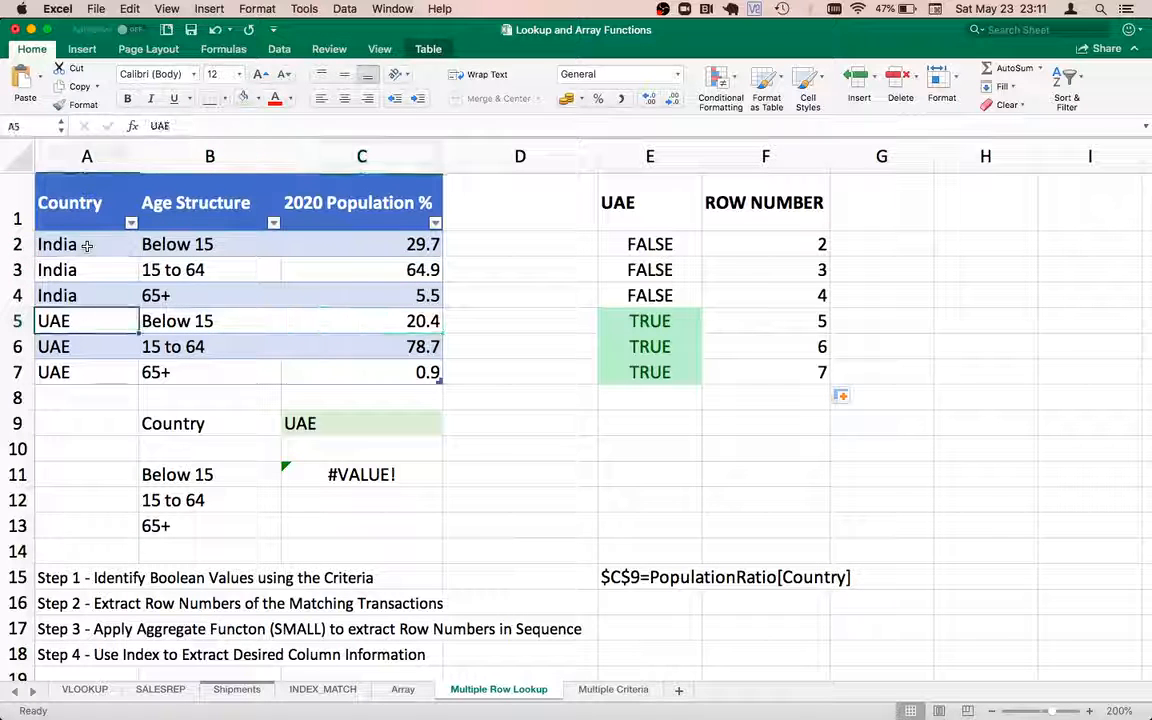
pyautogui.press('Right')
pyautogui.press('Right')
pyautogui.press('Right')
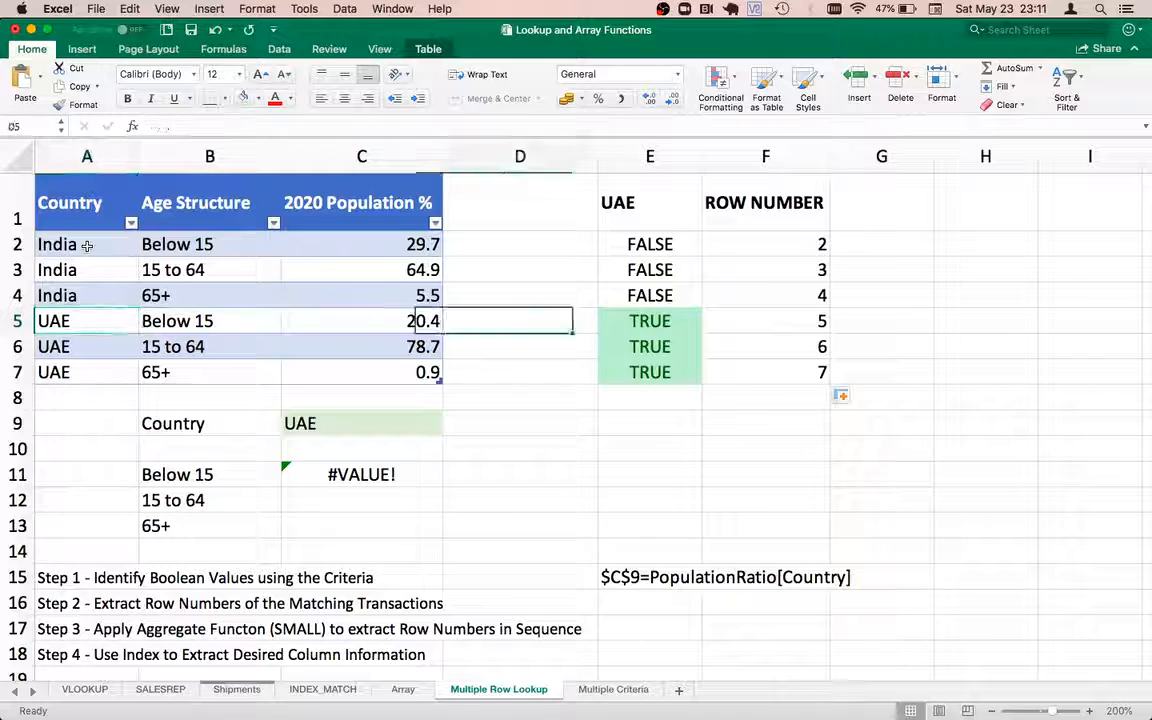
pyautogui.press('Left')
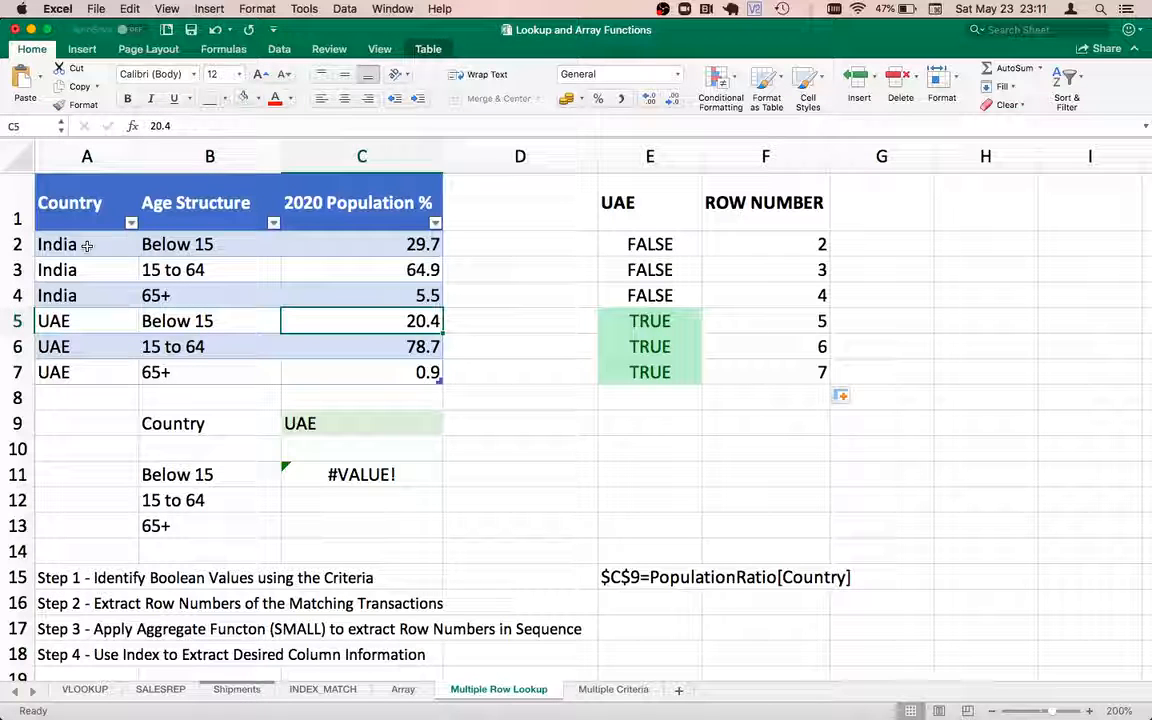
pyautogui.press('Right')
pyautogui.press('Right')
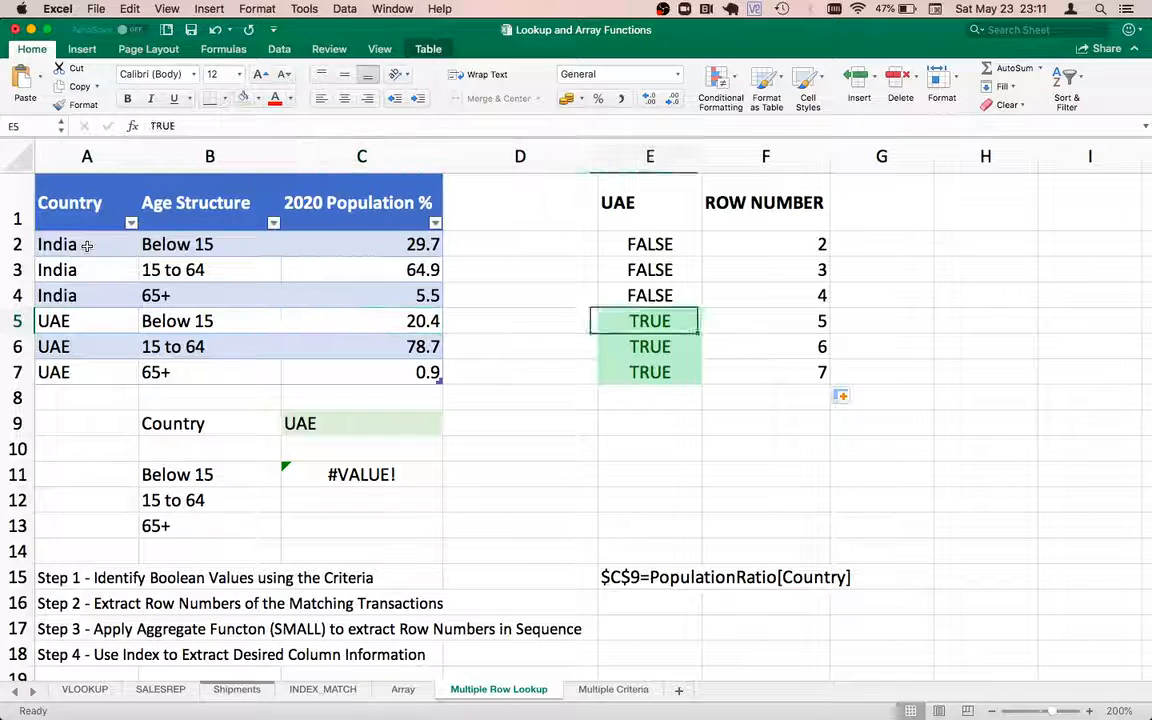
# Step: Append -1 to the ROW formula in F2 and fill the adjusted formula down to F7
pyautogui.press('Right')
pyautogui.press('Up')
pyautogui.press('Up')
pyautogui.press('Up')
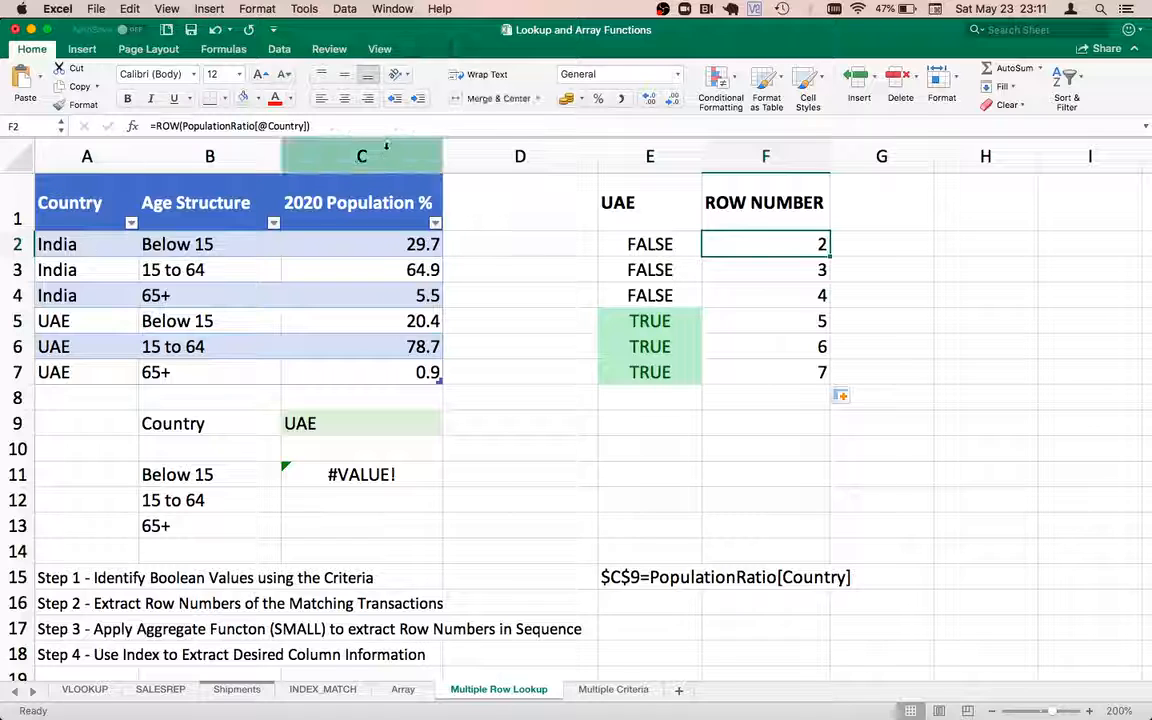
pyautogui.click(365, 124)
pyautogui.write('-1')
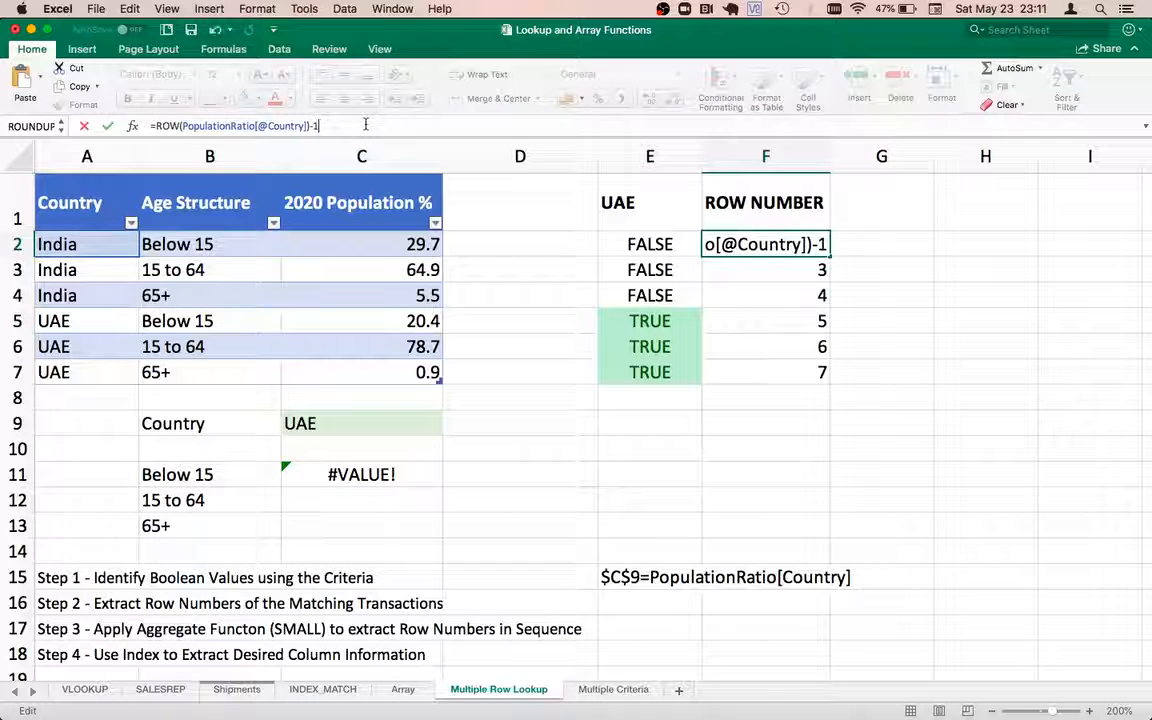
pyautogui.press('Return')
pyautogui.click(797, 241)
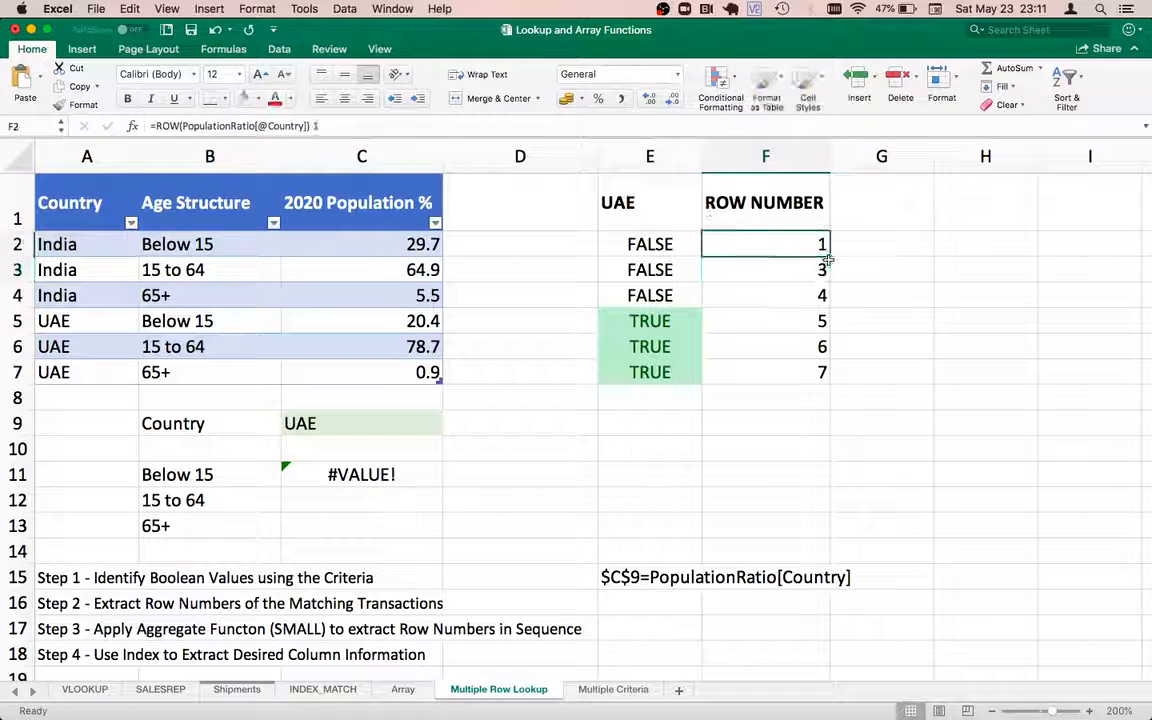
pyautogui.moveTo(829, 258); pyautogui.dragTo(823, 377)
# Step: Review the adjusted row numbers in F2:F7 against the table rows
pyautogui.click(797, 273)
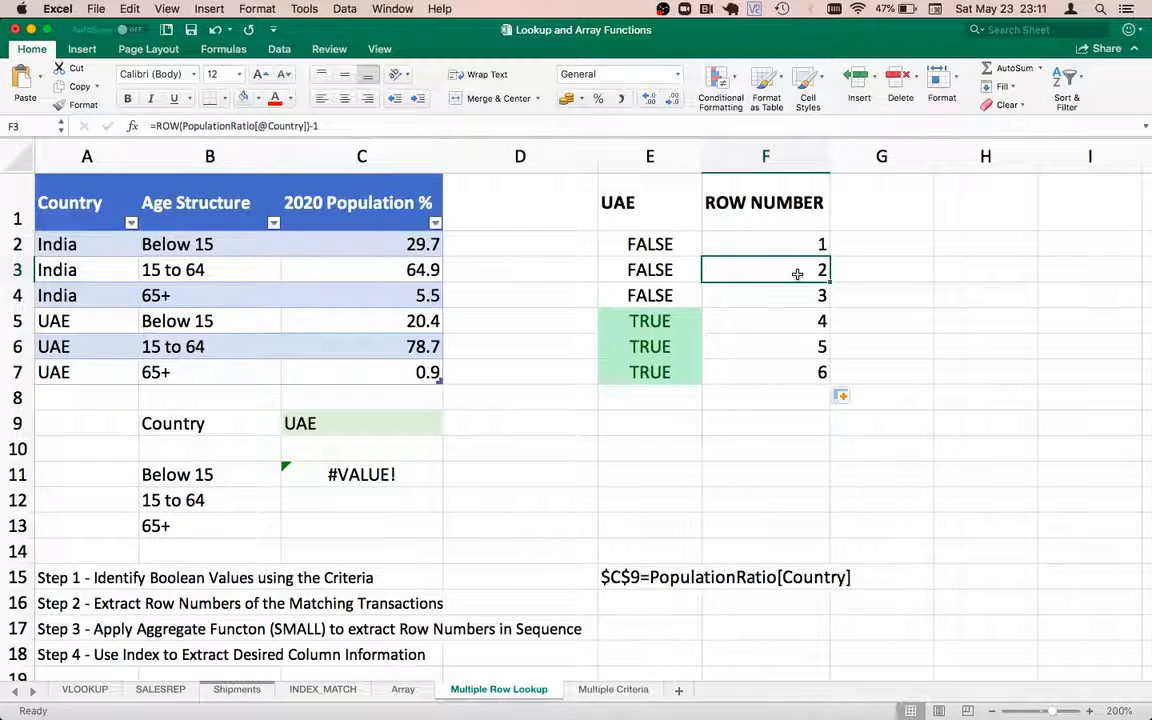
pyautogui.press('Up')
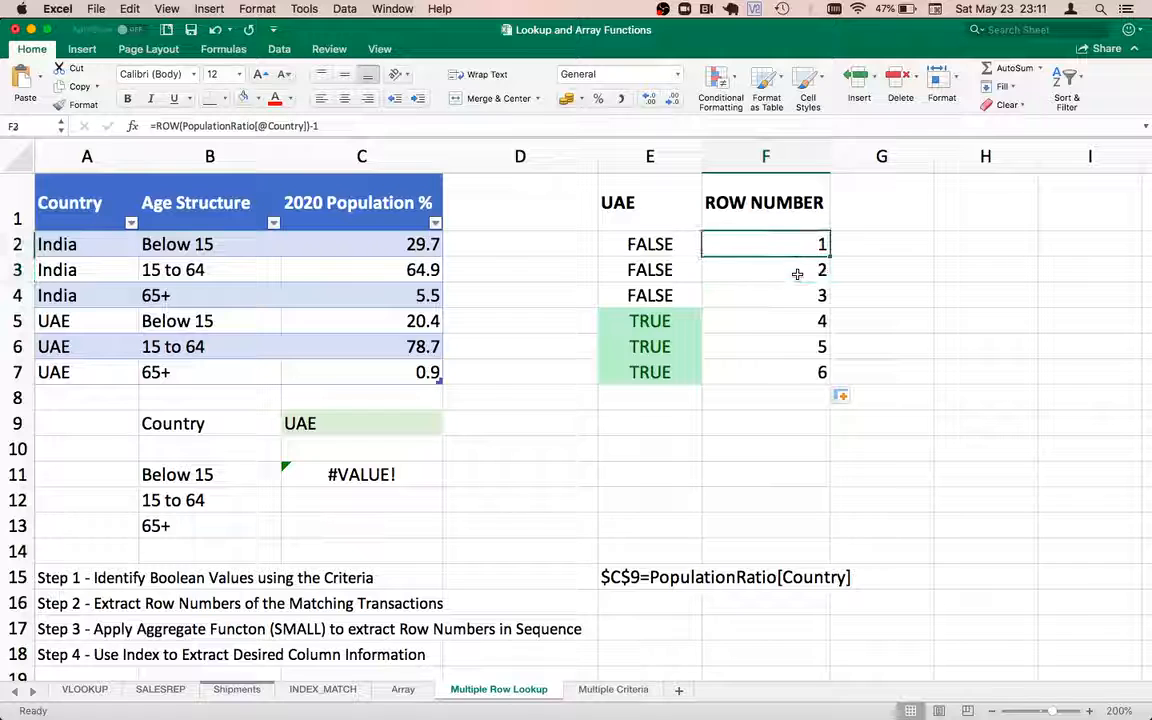
pyautogui.press('Down')
pyautogui.press('Down')
pyautogui.press('Down')
pyautogui.press('Down')
pyautogui.press('Down')
pyautogui.press('Up')
pyautogui.press('Up')
pyautogui.press('Up')
pyautogui.press('Up')
pyautogui.press('Up')
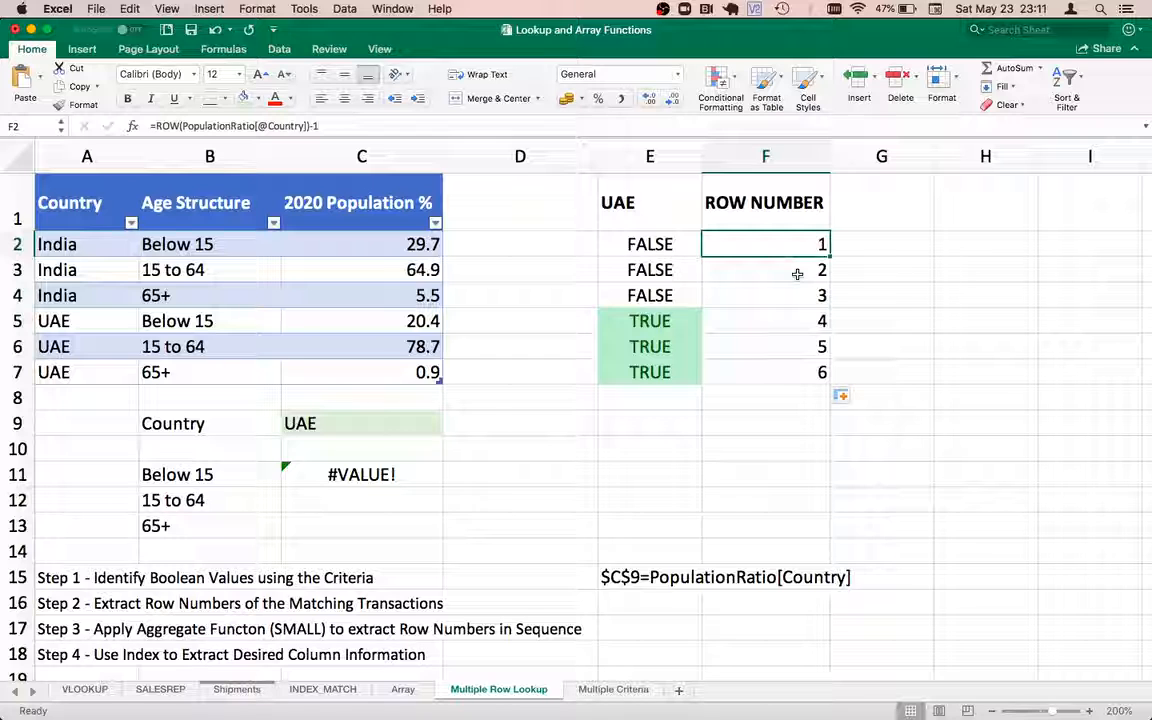
# Step: Compare the Boolean values in the UAE column with the matching entries in the ROW NUMBER column
pyautogui.press('Down')
pyautogui.press('Down')
pyautogui.press('Down')
pyautogui.press('Left')
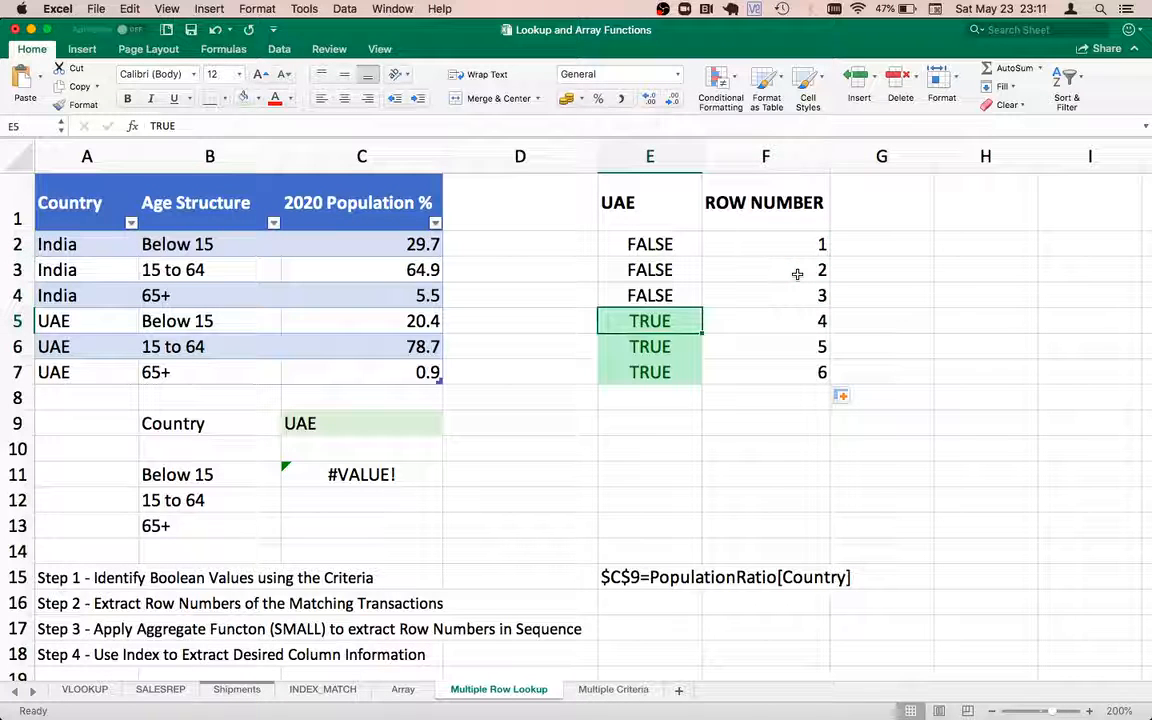
pyautogui.press('Up')
pyautogui.press('Up')
pyautogui.press('Up')
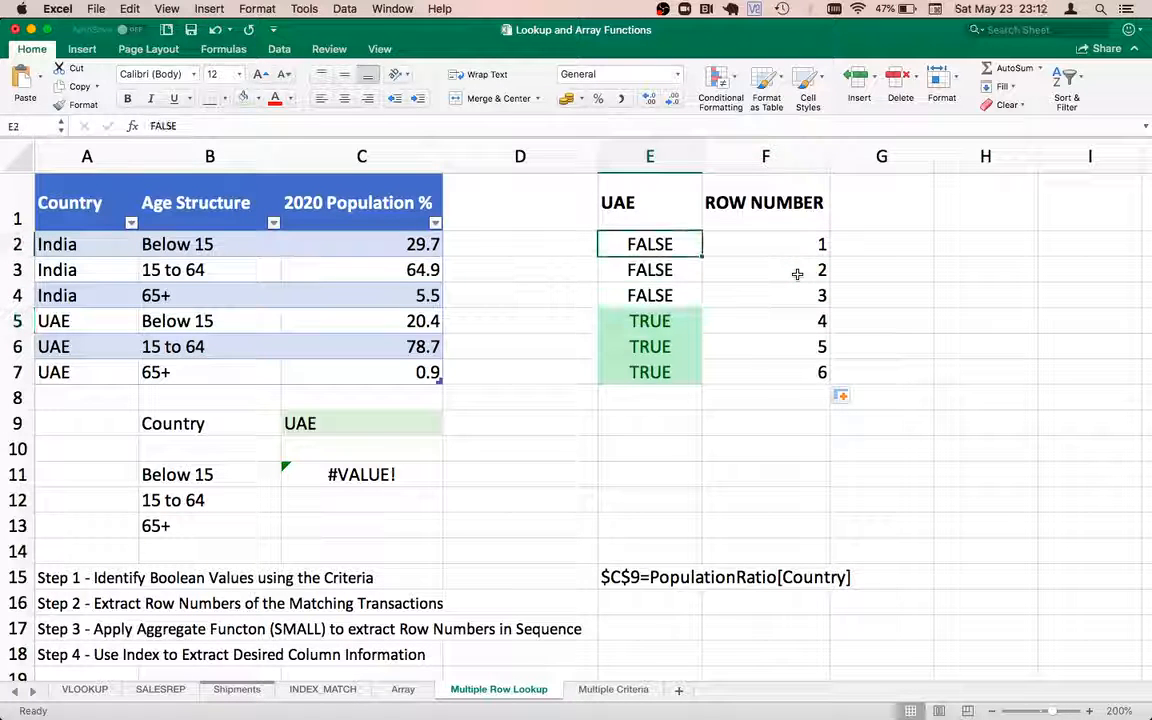
pyautogui.press('Right')
pyautogui.press('Down')
pyautogui.press('Down')
pyautogui.press('Up')
pyautogui.press('Up')
pyautogui.press('Left')
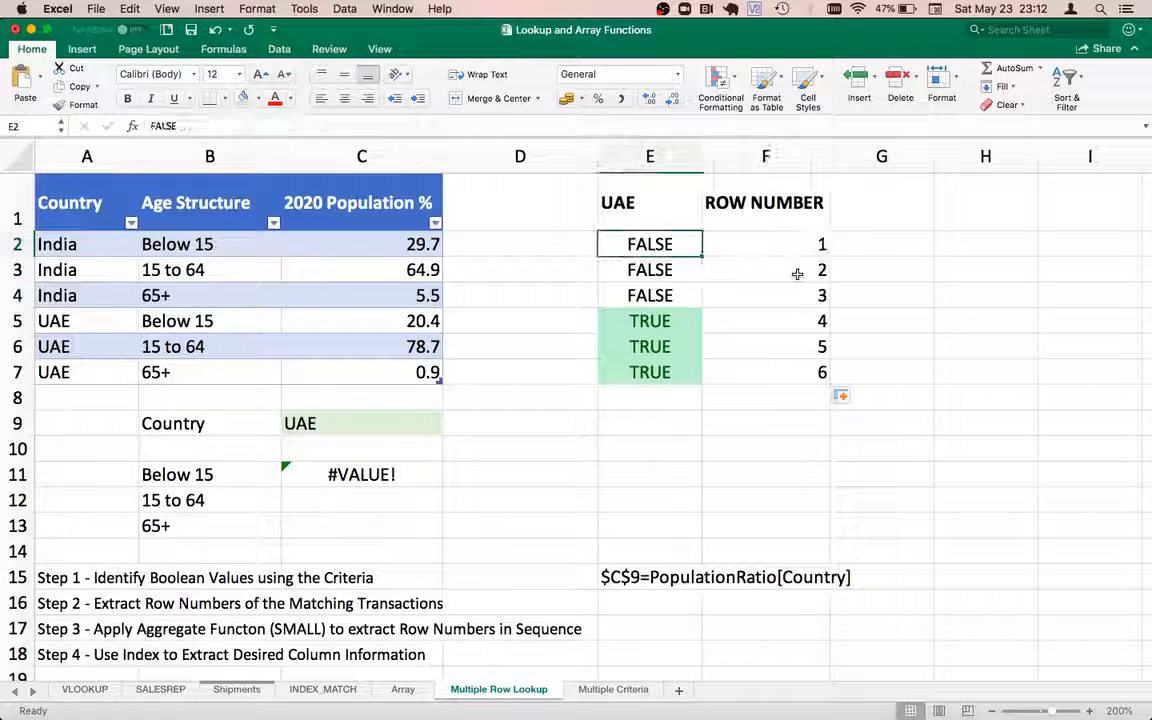
pyautogui.press('Up')
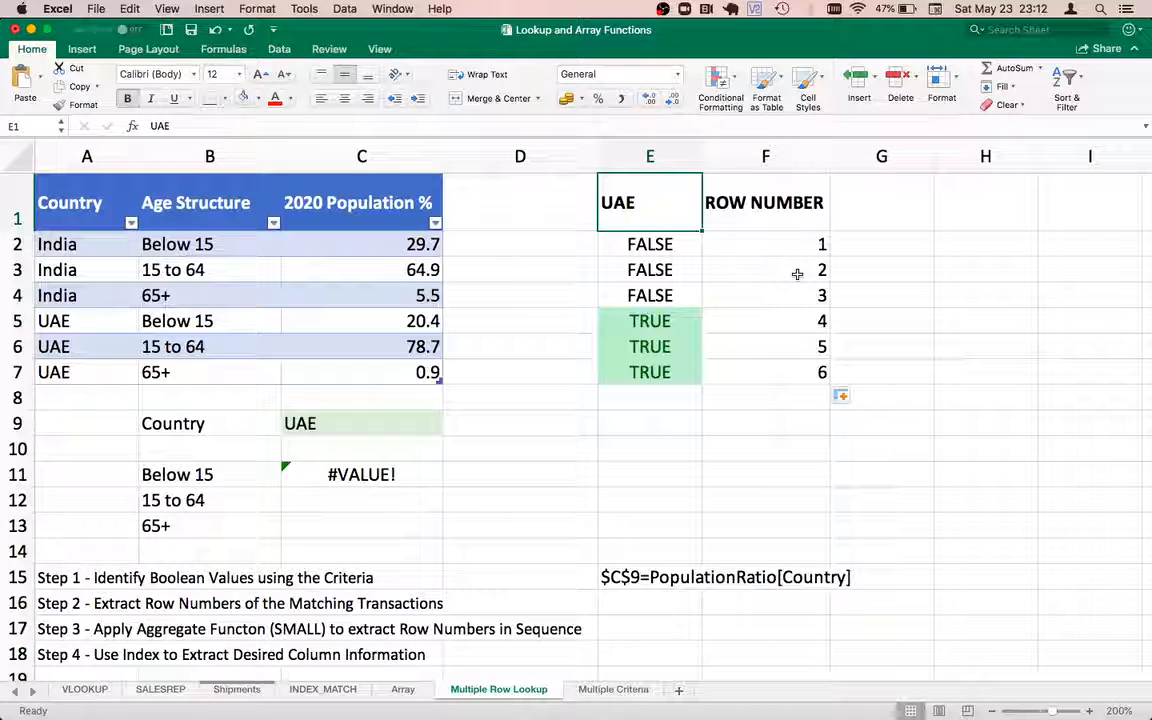
pyautogui.press('Right')
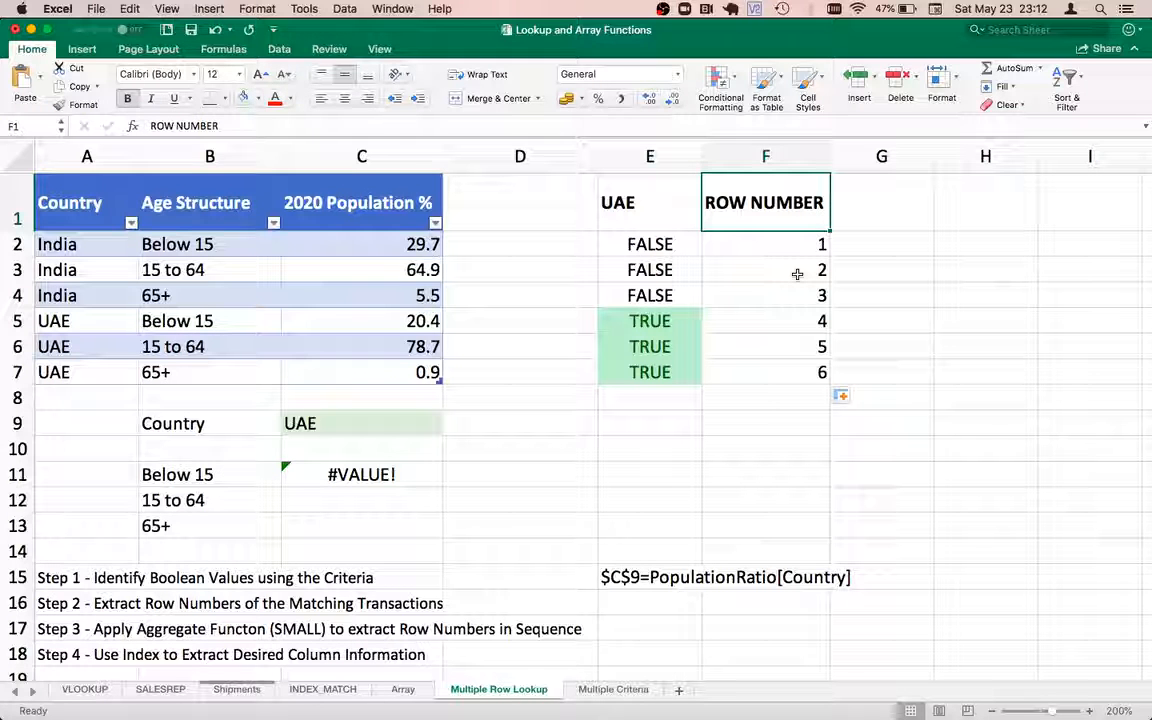
pyautogui.press('Left')
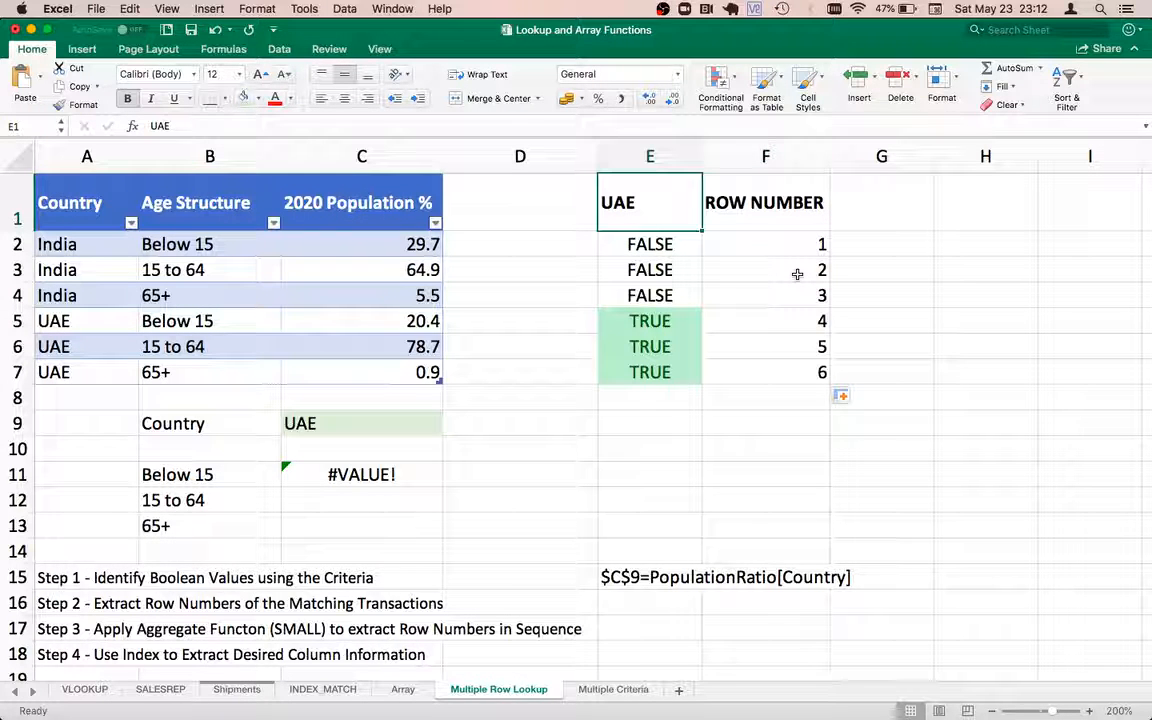
# Step: Enter 0 in D2 beside the first FALSE value and undo the entry
pyautogui.press('Down')
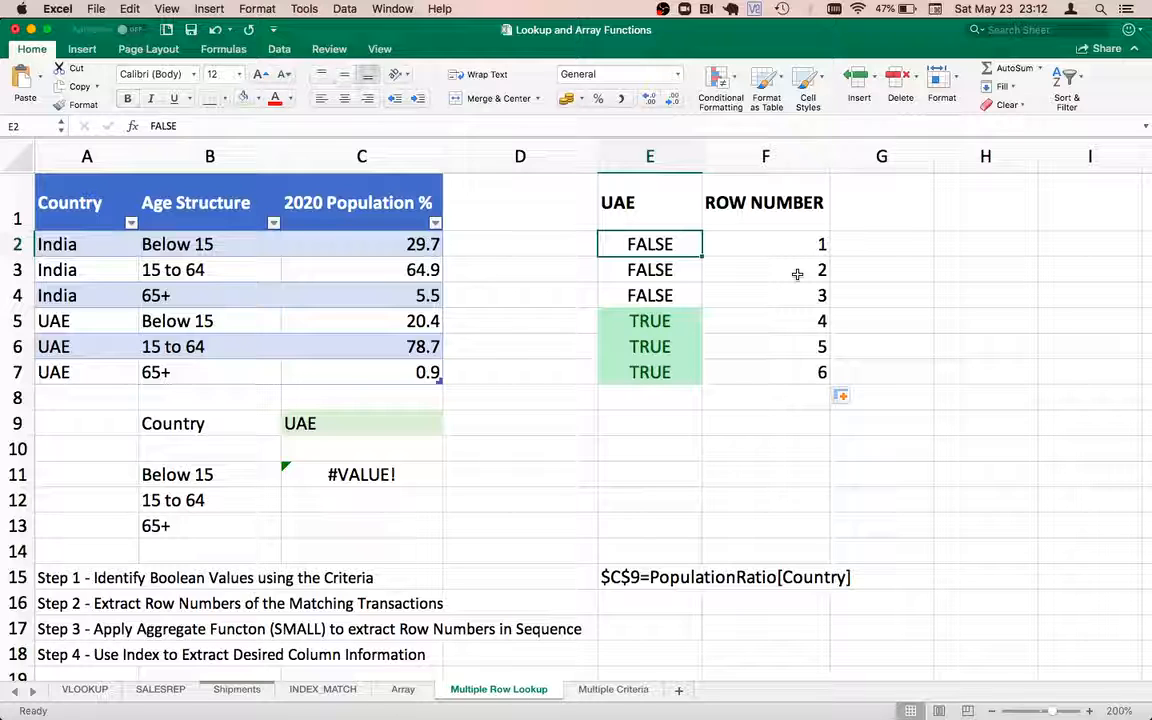
pyautogui.press('Left')
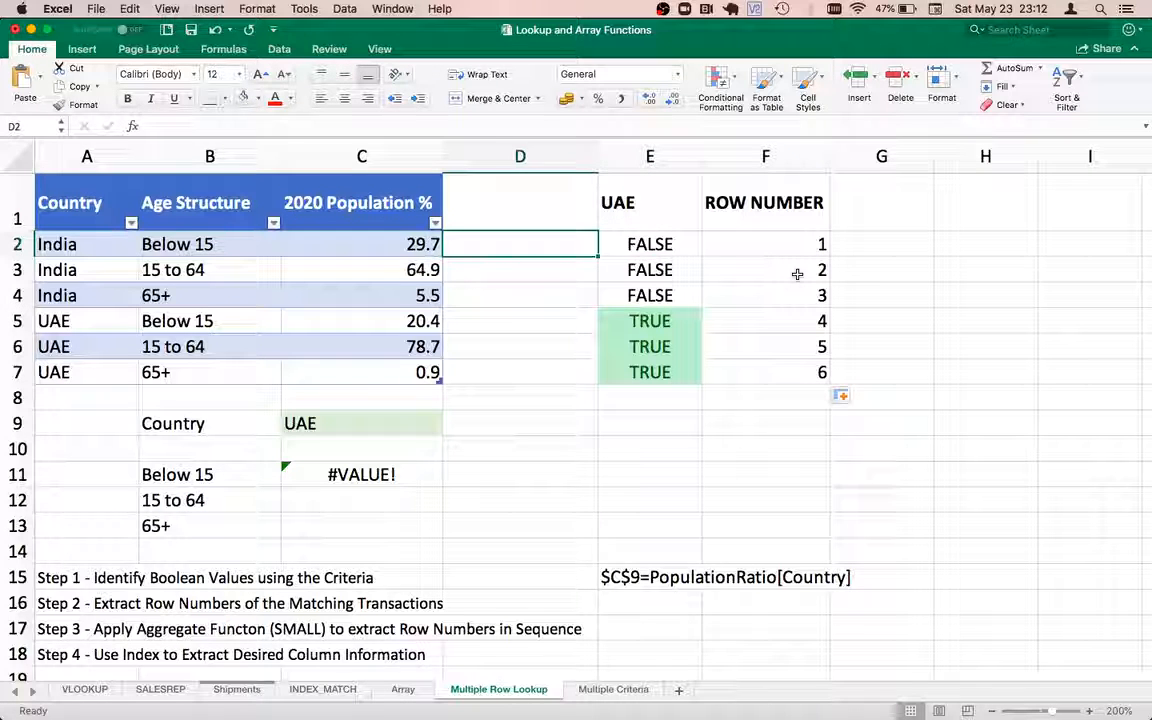
pyautogui.write('0')
pyautogui.press('Return')
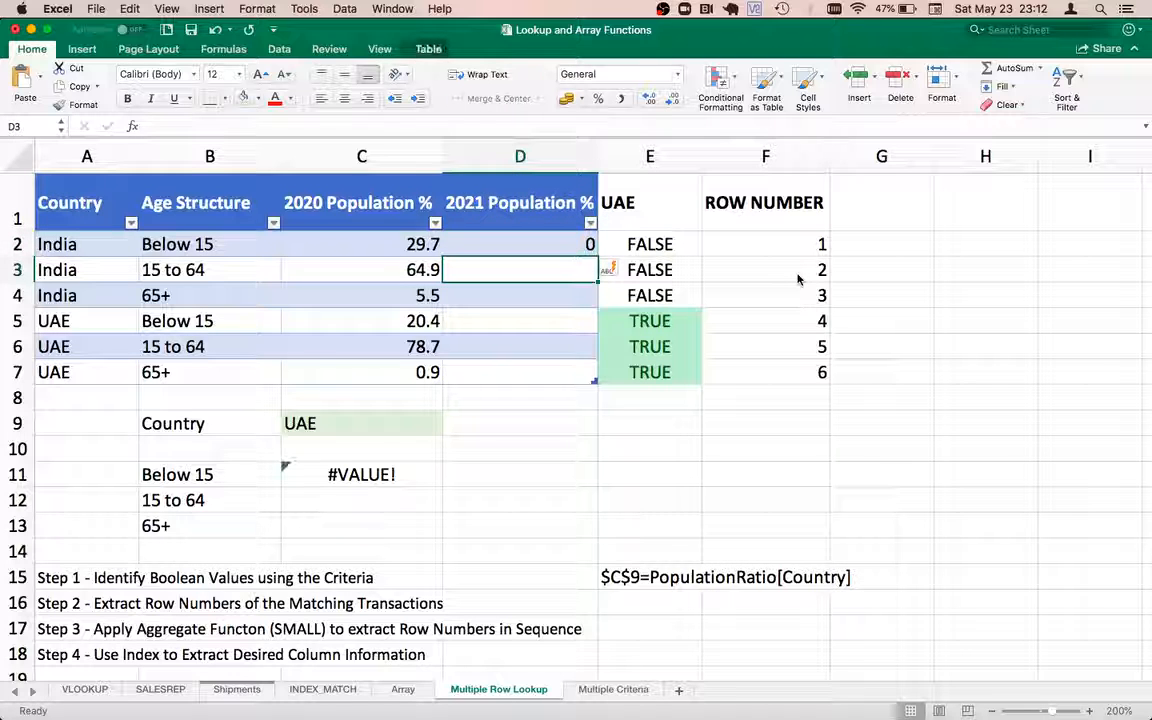
pyautogui.press('super+z')
pyautogui.press('Right')
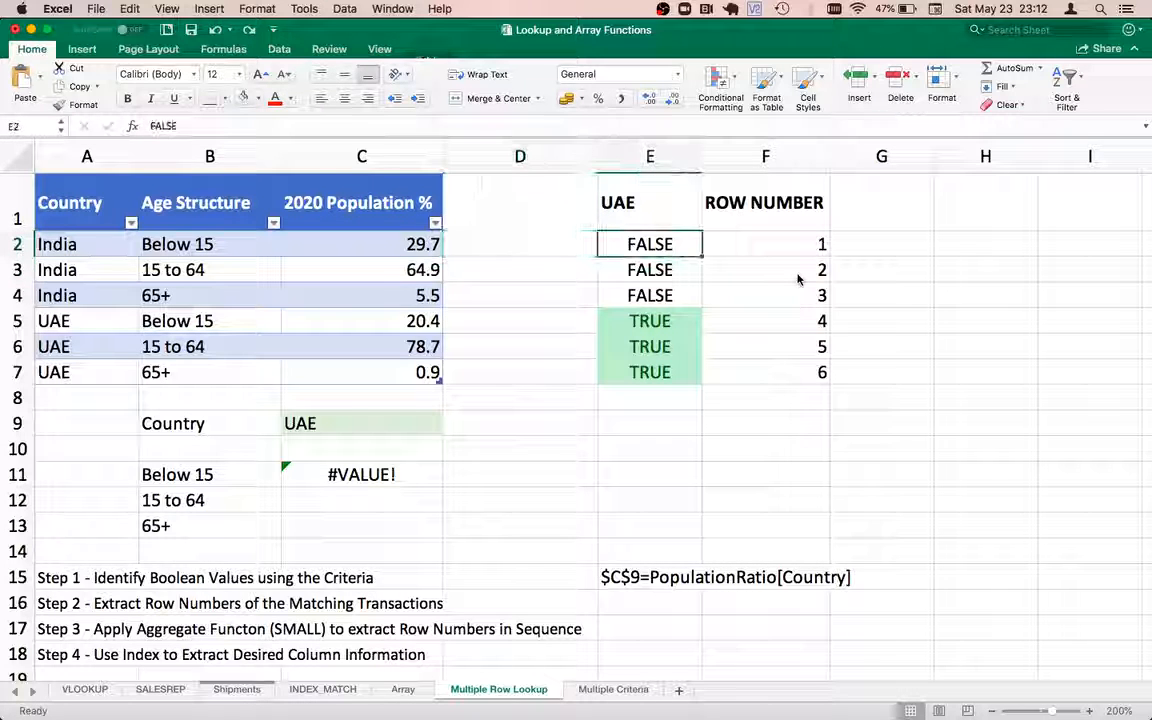
# Step: Compare the Boolean values in column E with the row numbers in column F for the first India and first UAE rows
pyautogui.press('Down')
pyautogui.press('Down')
pyautogui.press('Down')
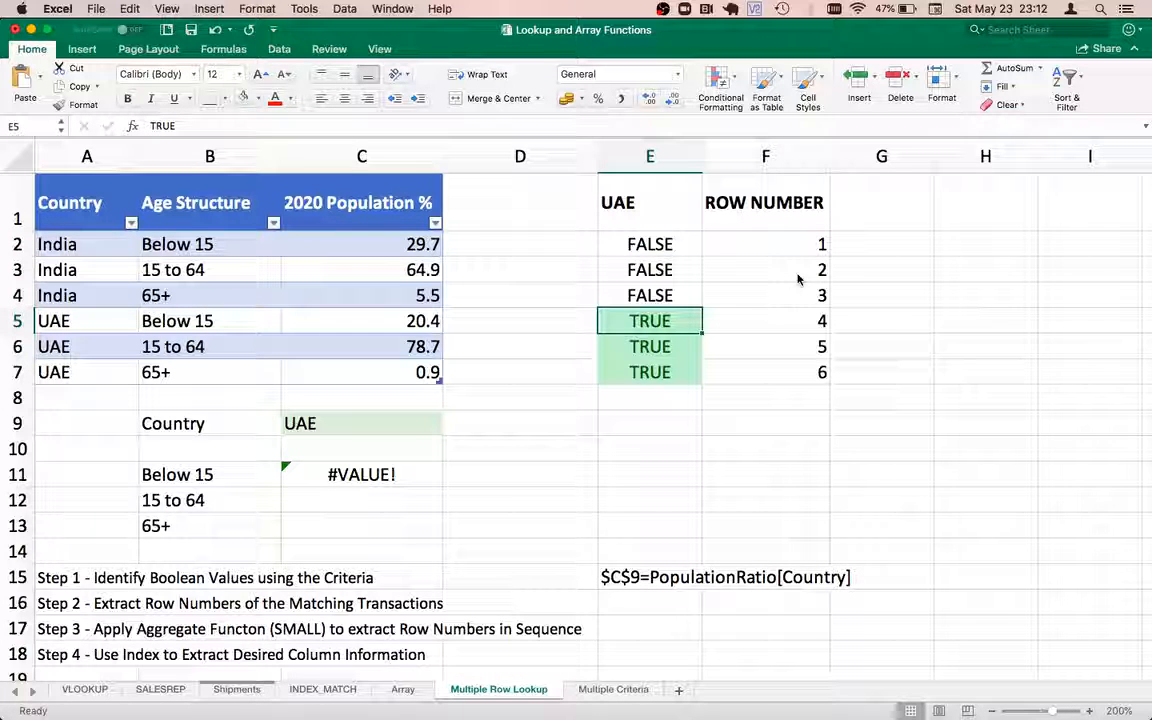
pyautogui.press('Down')
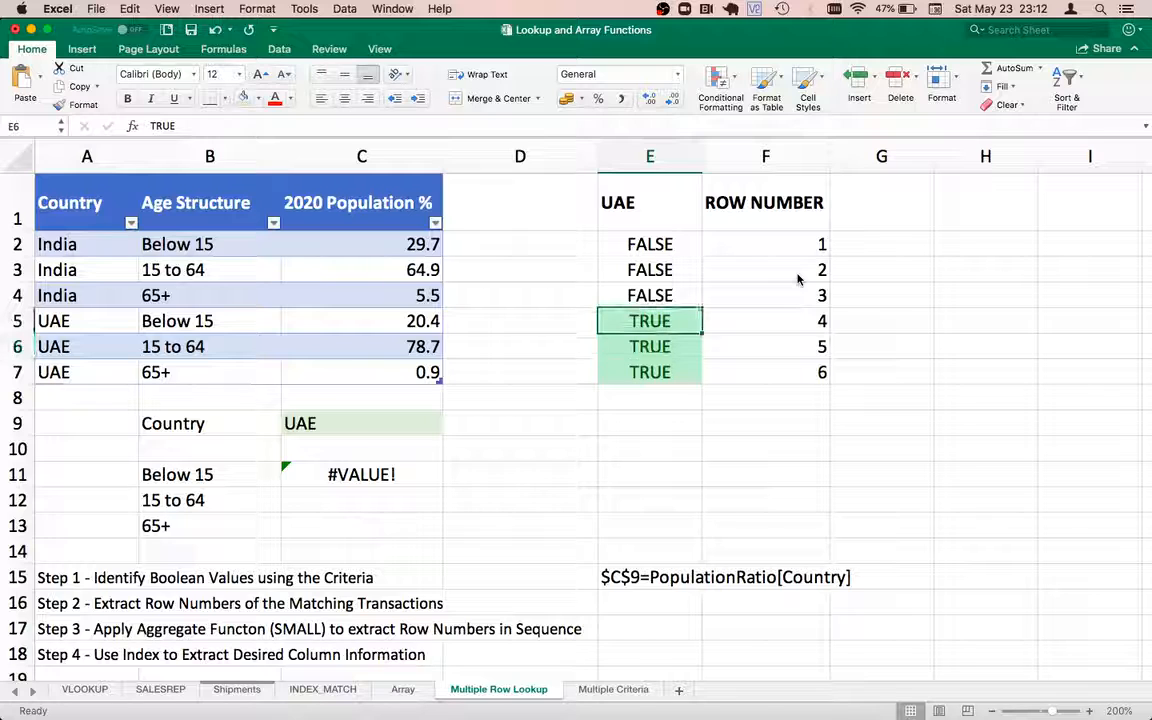
pyautogui.press('Right')
pyautogui.press('Up')
pyautogui.press('Up')
pyautogui.press('Up')
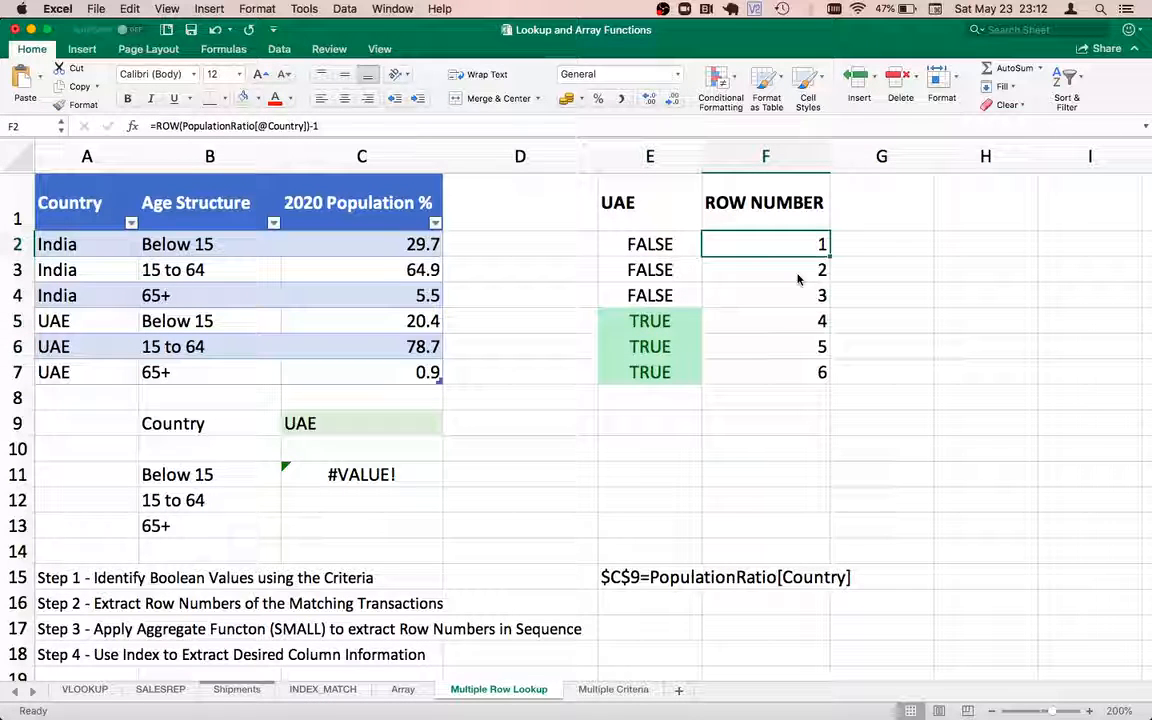
pyautogui.press('Left')
pyautogui.press('Right')
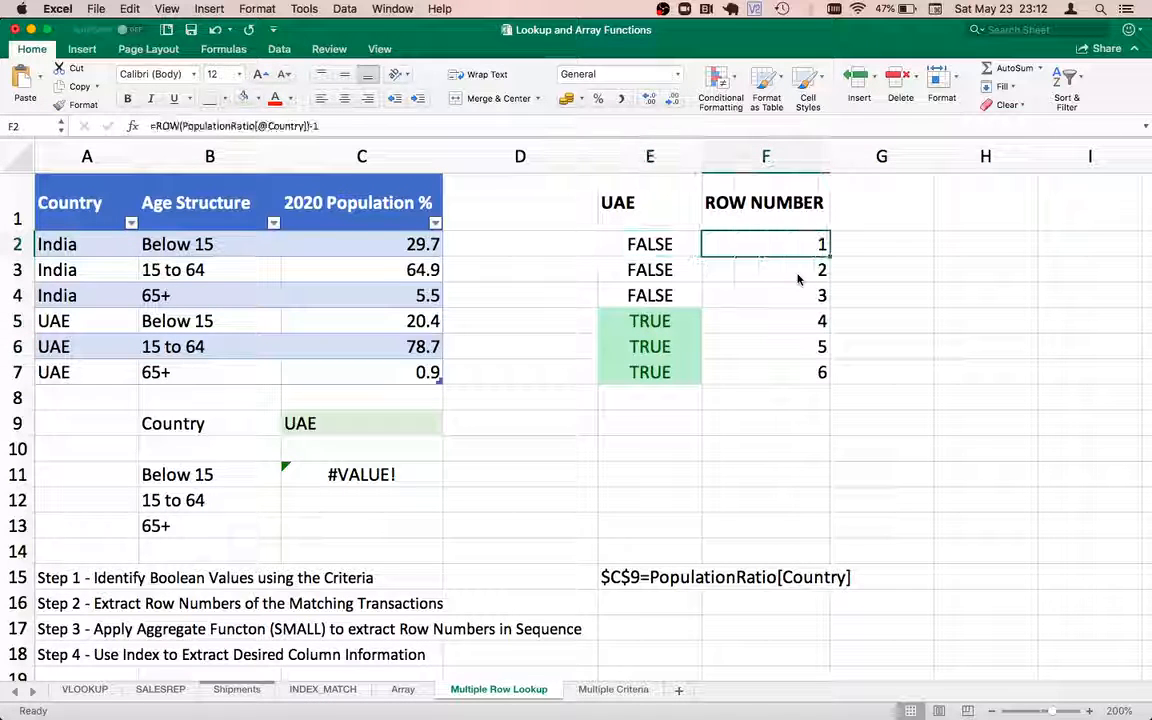
pyautogui.press('Down')
pyautogui.press('Down')
pyautogui.press('Down')
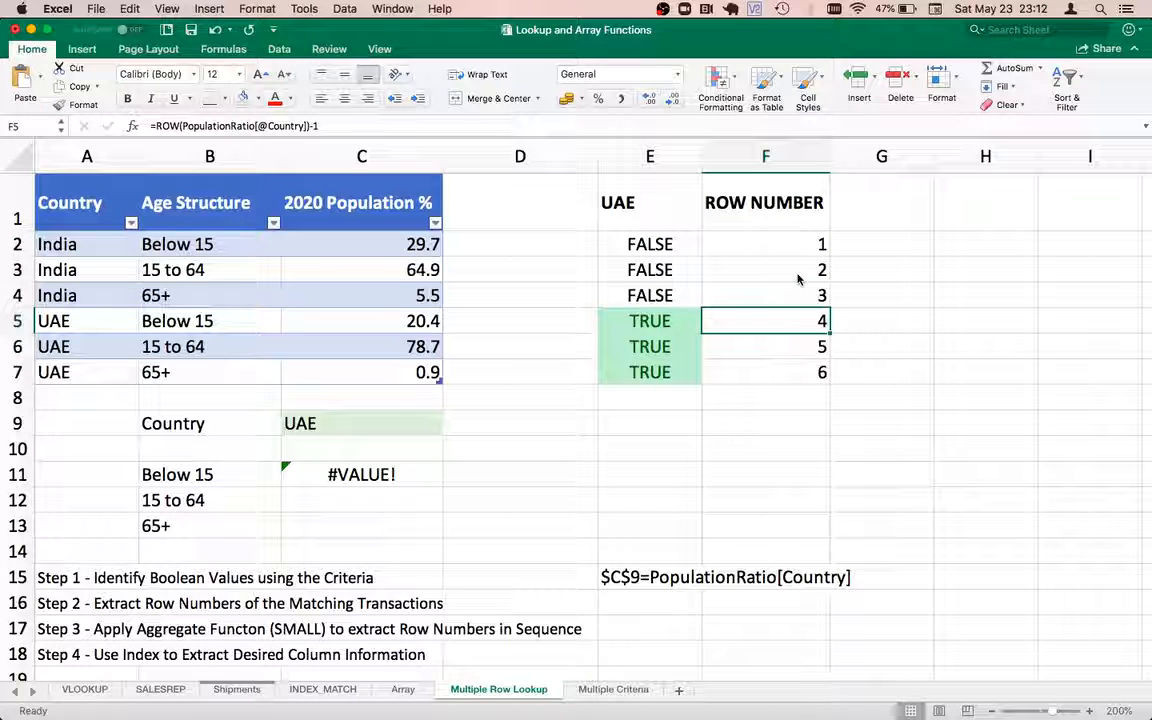
pyautogui.press('Left')
pyautogui.press('Right')
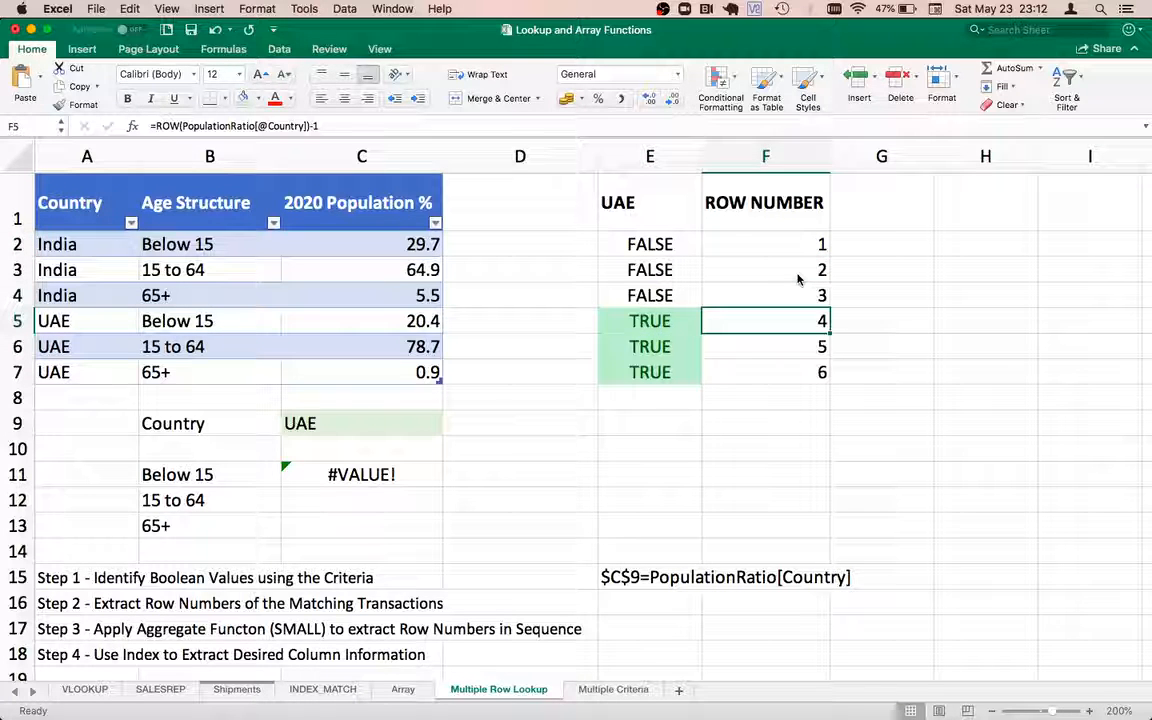
pyautogui.press('Up')
pyautogui.press('Up')
pyautogui.press('Up')
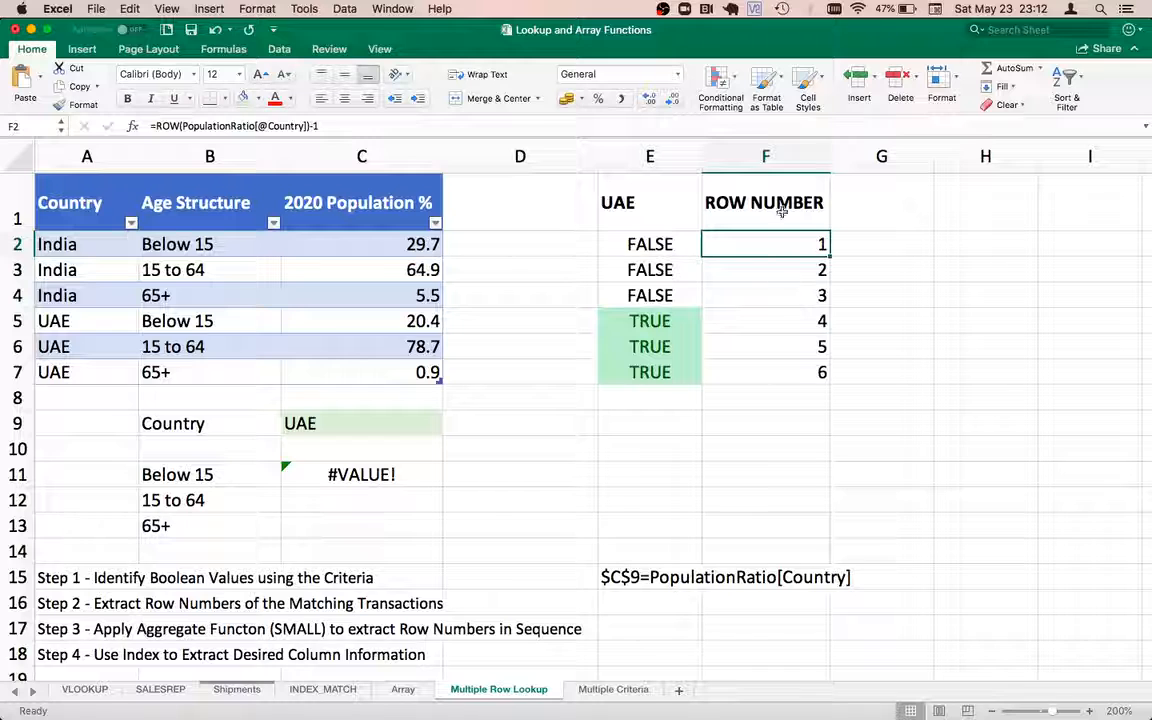
# Step: Change the header in F1 to ROW/(UAE)
pyautogui.click(768, 200)
pyautogui.doubleClick(806, 204)
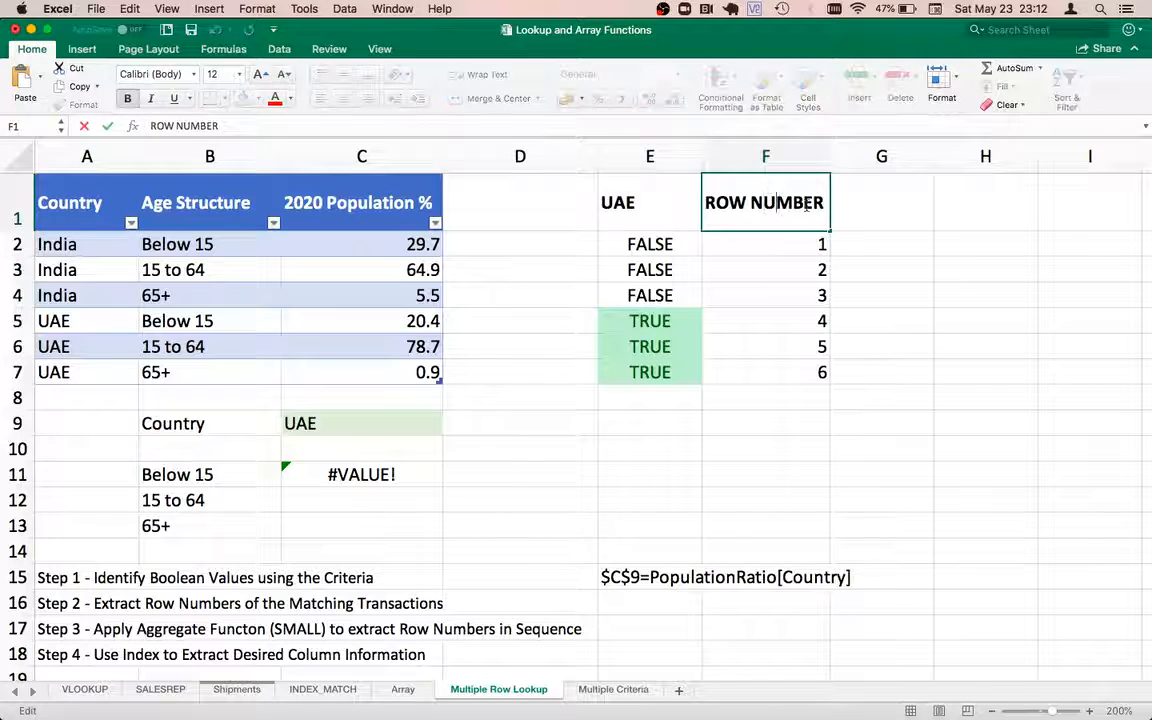
pyautogui.press('Right')
pyautogui.press('Right')
pyautogui.press('Right')
pyautogui.press('BackSpace')
pyautogui.press('BackSpace')
pyautogui.press('BackSpace')
pyautogui.press('BackSpace')
pyautogui.press('BackSpace')
pyautogui.press('BackSpace')
pyautogui.press('BackSpace')
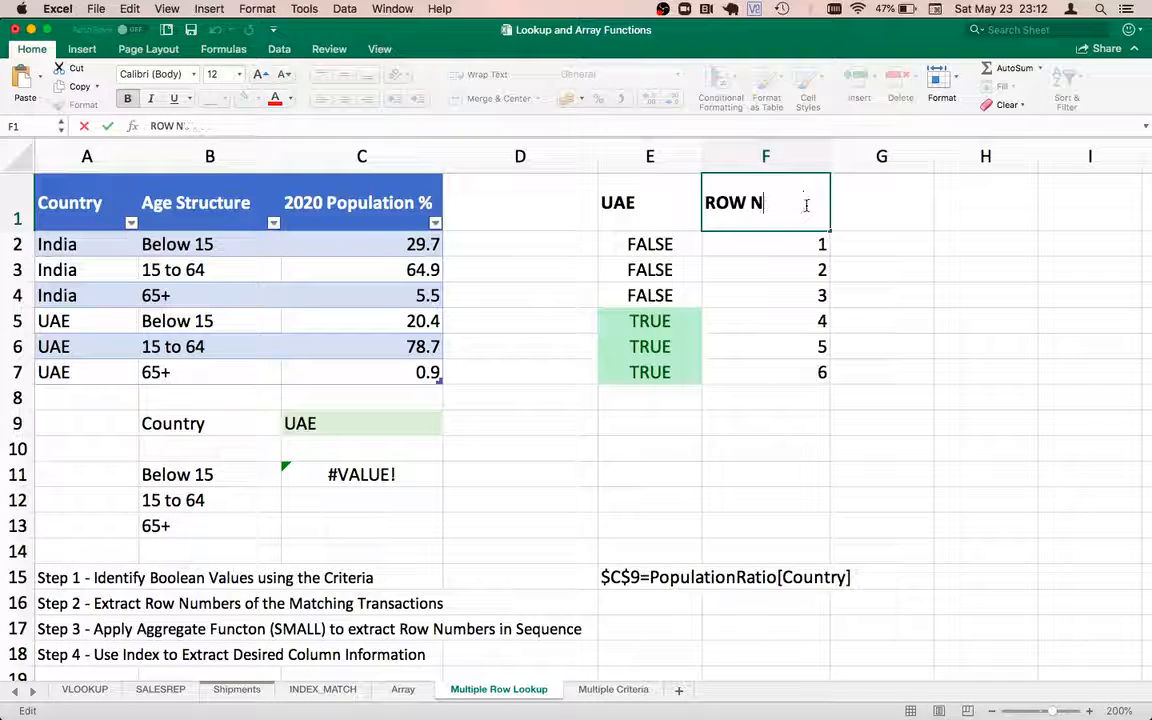
pyautogui.write('/')
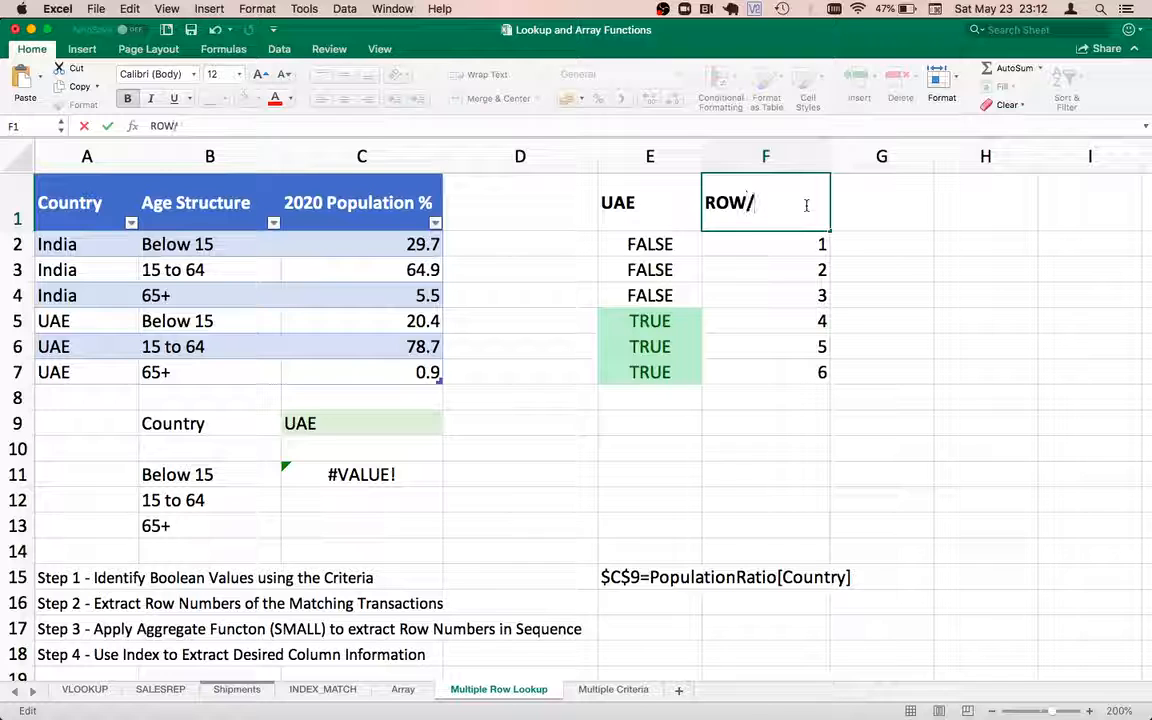
pyautogui.write('(UAE')
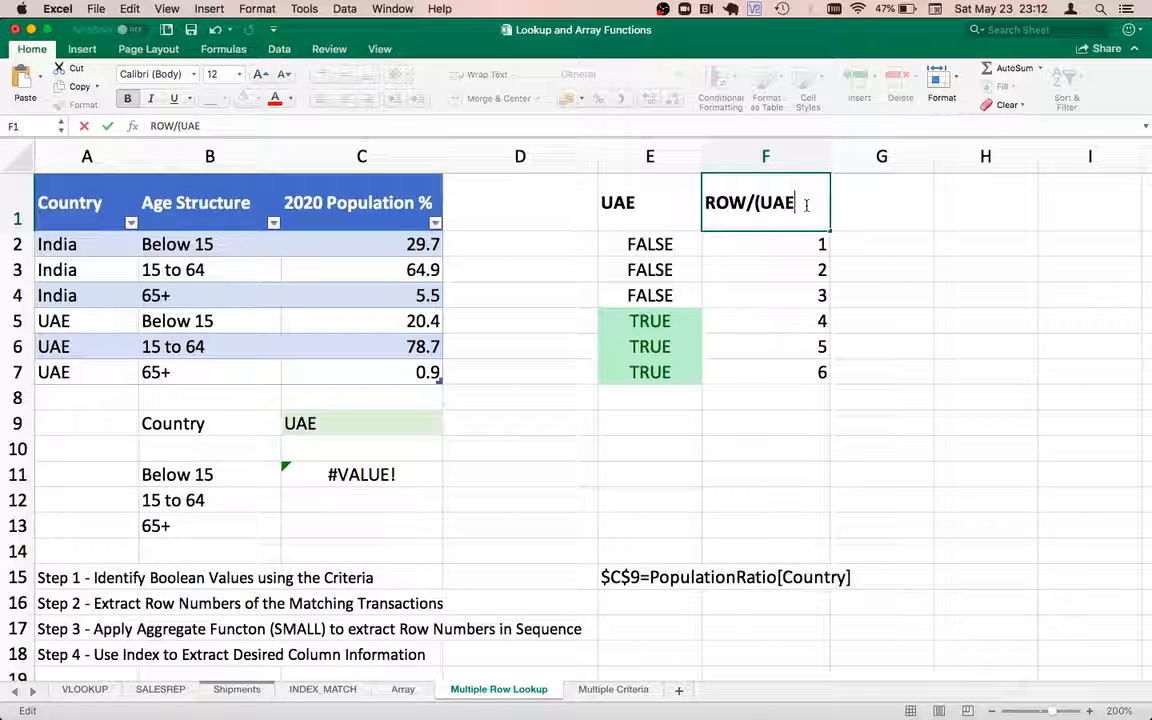
pyautogui.write(')')
pyautogui.press('Return')
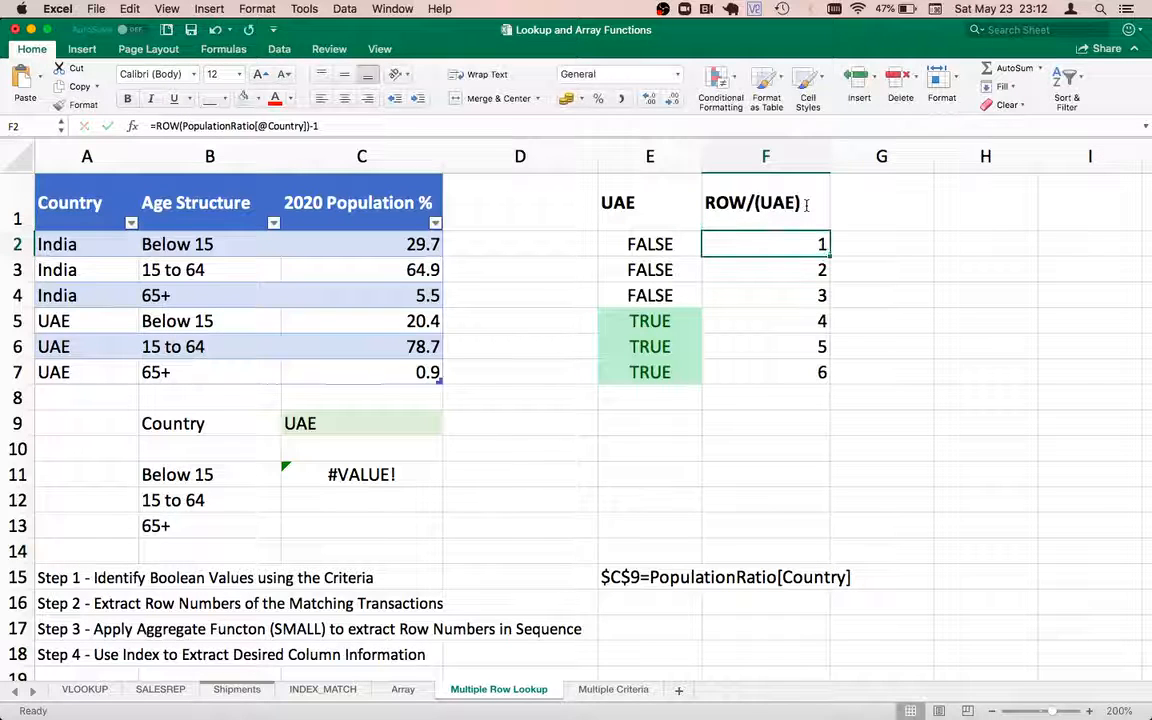
# Step: Append /E2 to the ROW formula in F2 to divide by the Boolean value, and fill it down to F7
pyautogui.click(366, 126)
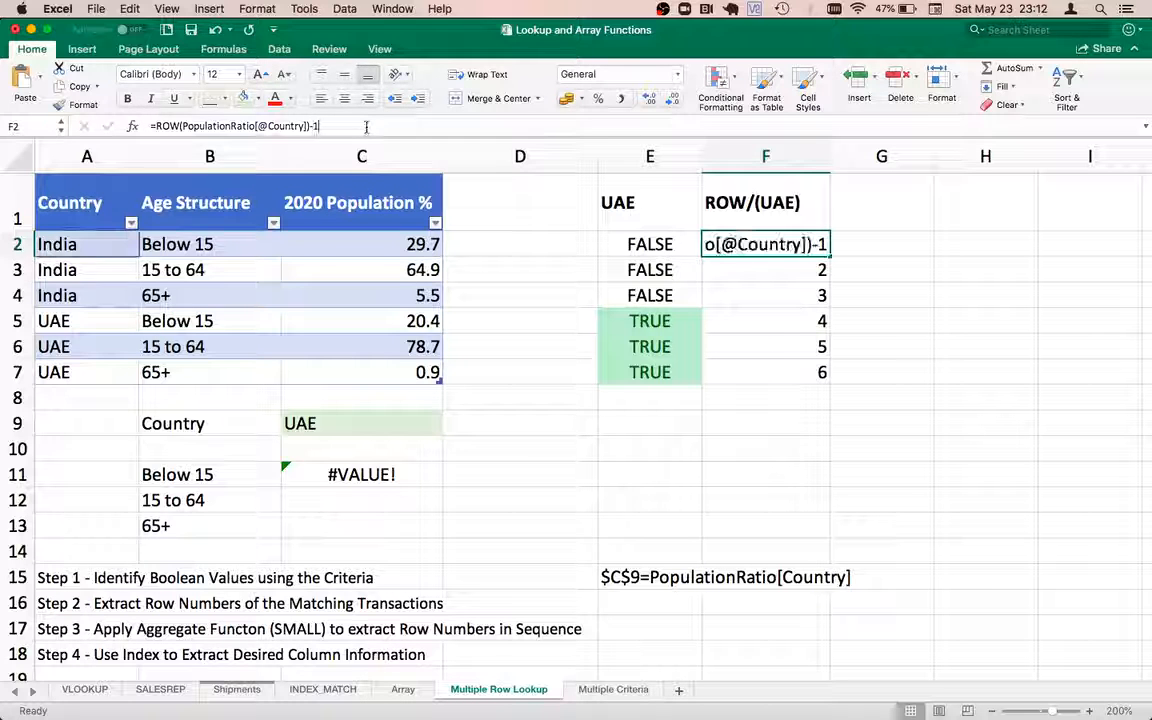
pyautogui.click(792, 248)
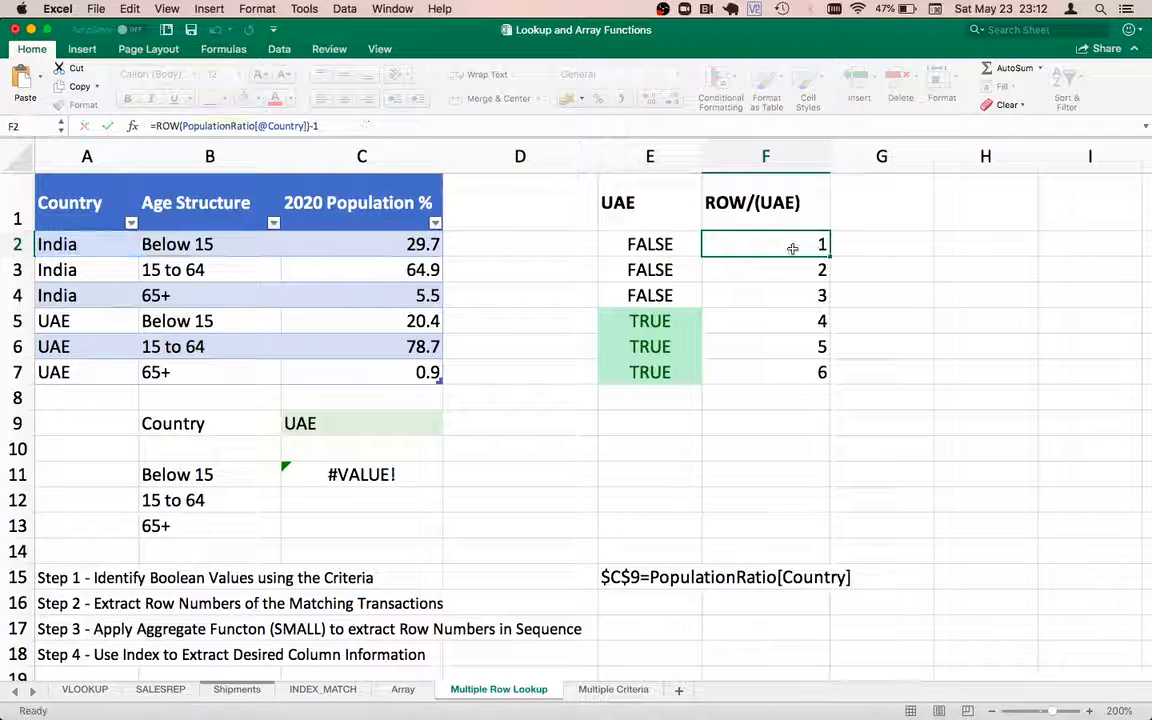
pyautogui.doubleClick(800, 244)
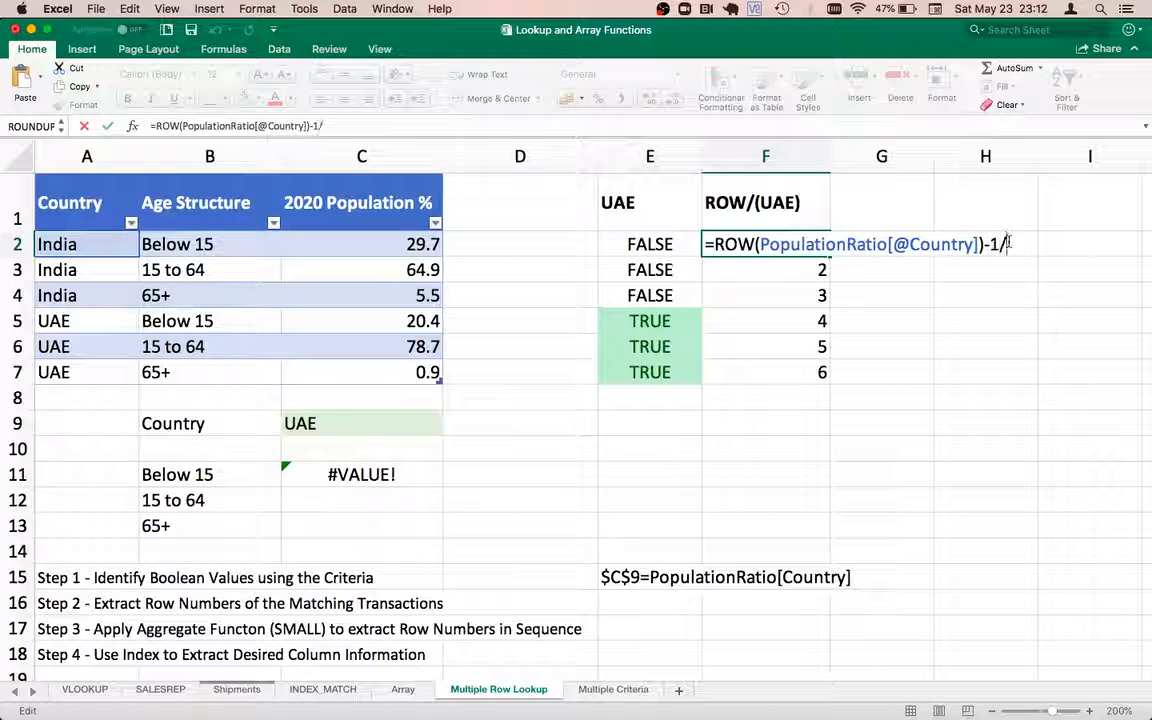
pyautogui.write('/')
pyautogui.click(665, 244)
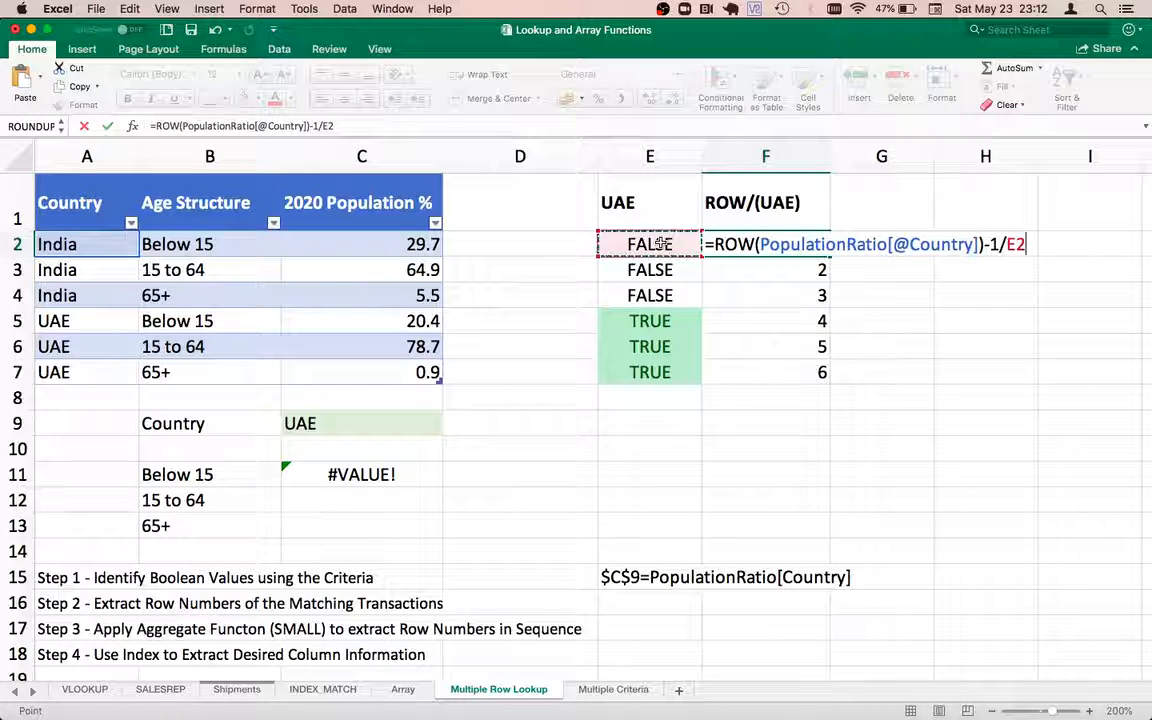
pyautogui.press('Return')
pyautogui.click(706, 240)
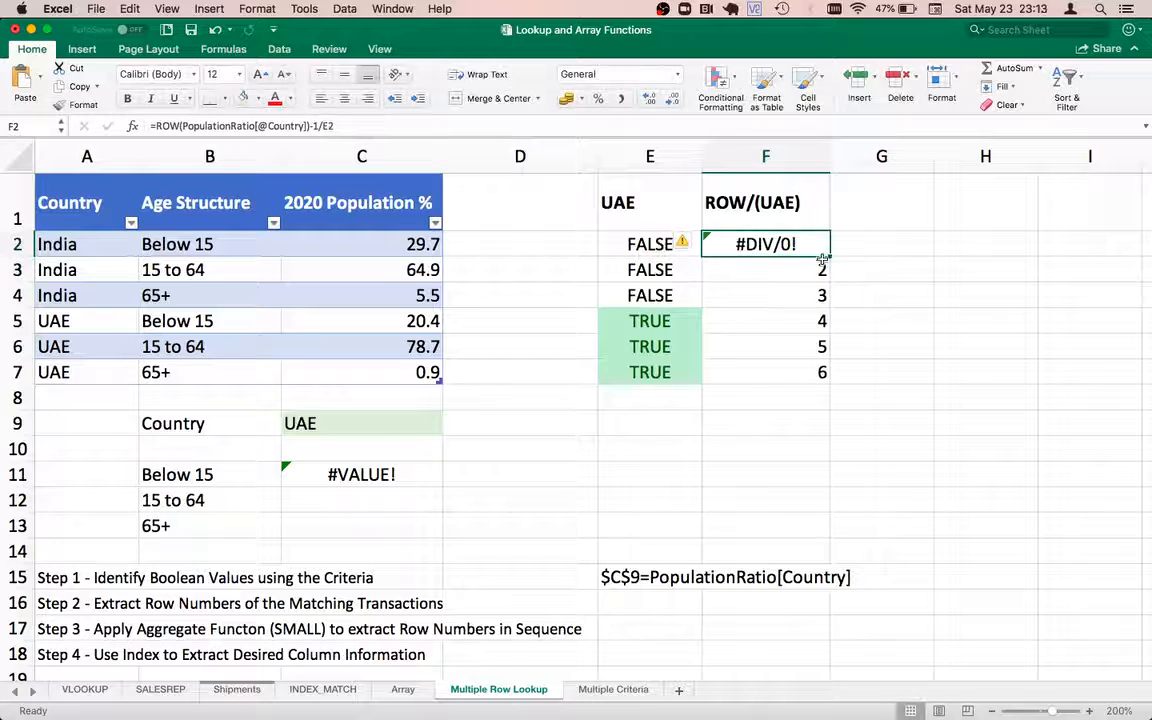
pyautogui.moveTo(830, 257); pyautogui.dragTo(822, 380)
# Step: Examine the divided row numbers in F5:F7 and check them against the Boolean values in E2:E5
pyautogui.click(776, 320)
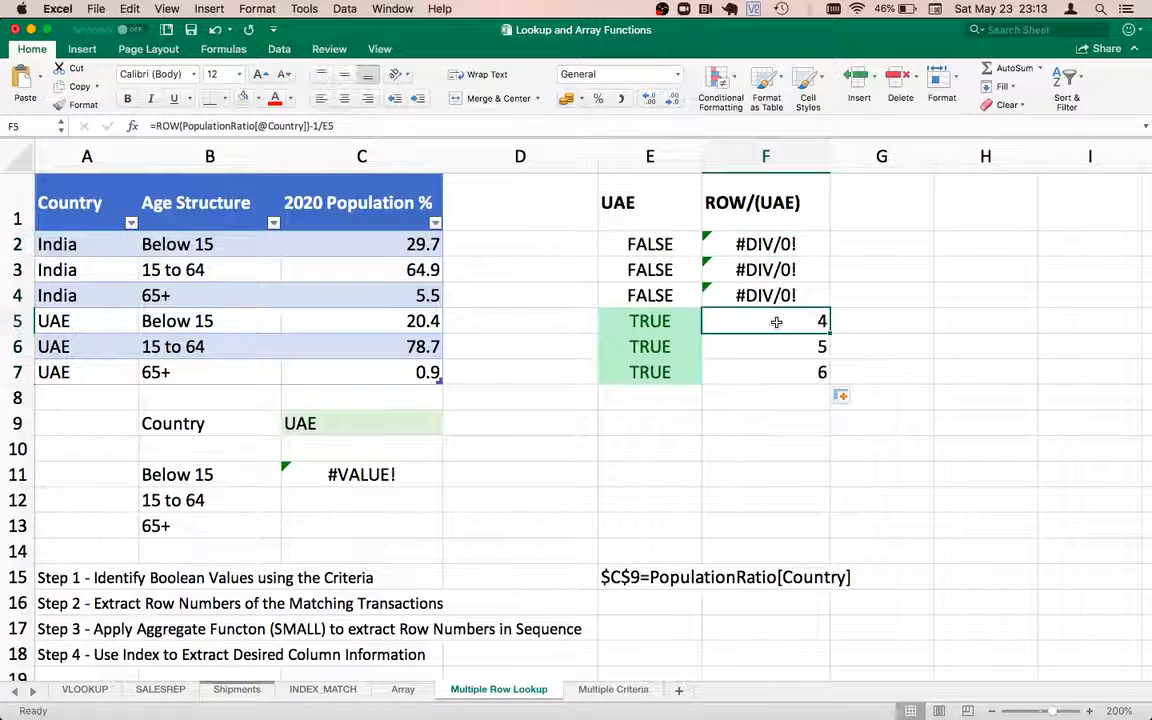
pyautogui.hotkey('shift', 'Down')
pyautogui.hotkey('shift', 'Down')
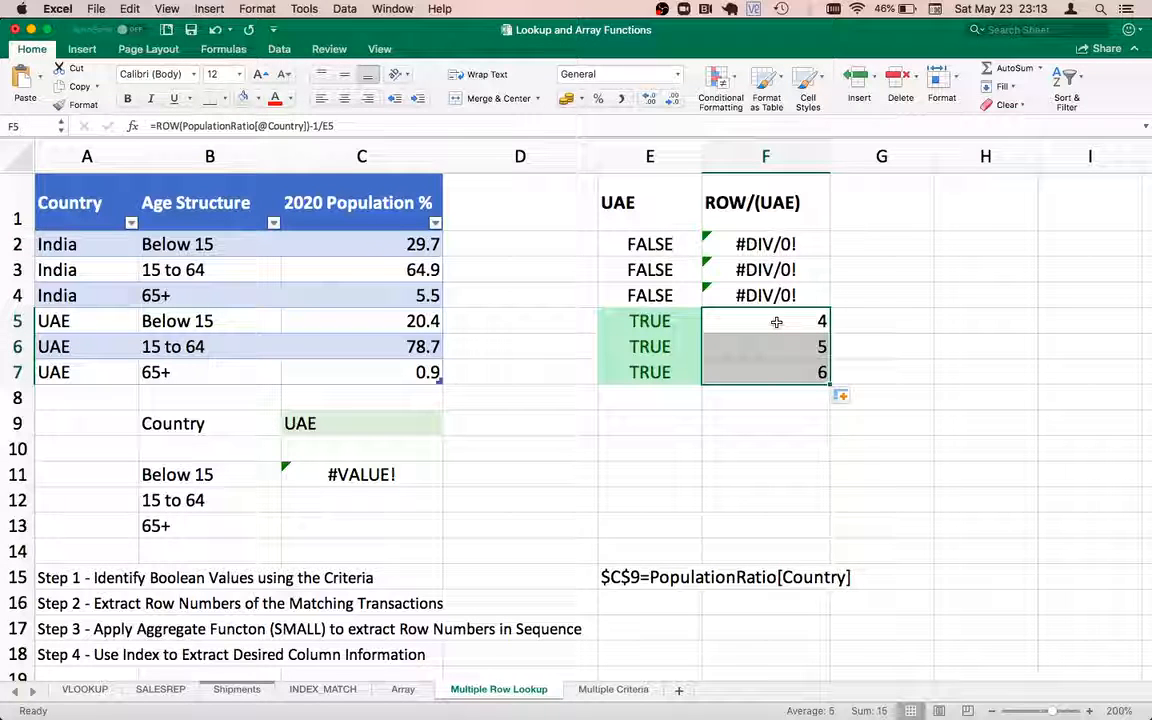
pyautogui.press('Left')
pyautogui.press('Up')
pyautogui.press('Up')
pyautogui.press('Up')
pyautogui.press('Up')
pyautogui.press('Down')
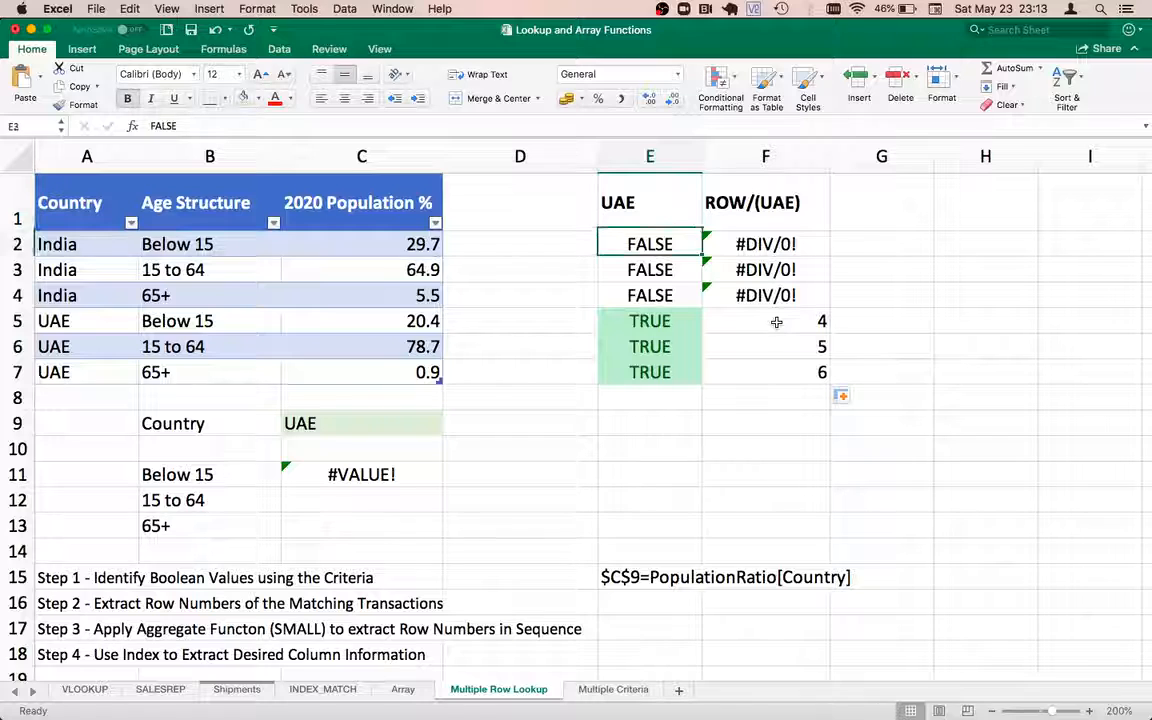
pyautogui.press('Down')
pyautogui.press('Down')
pyautogui.press('Down')
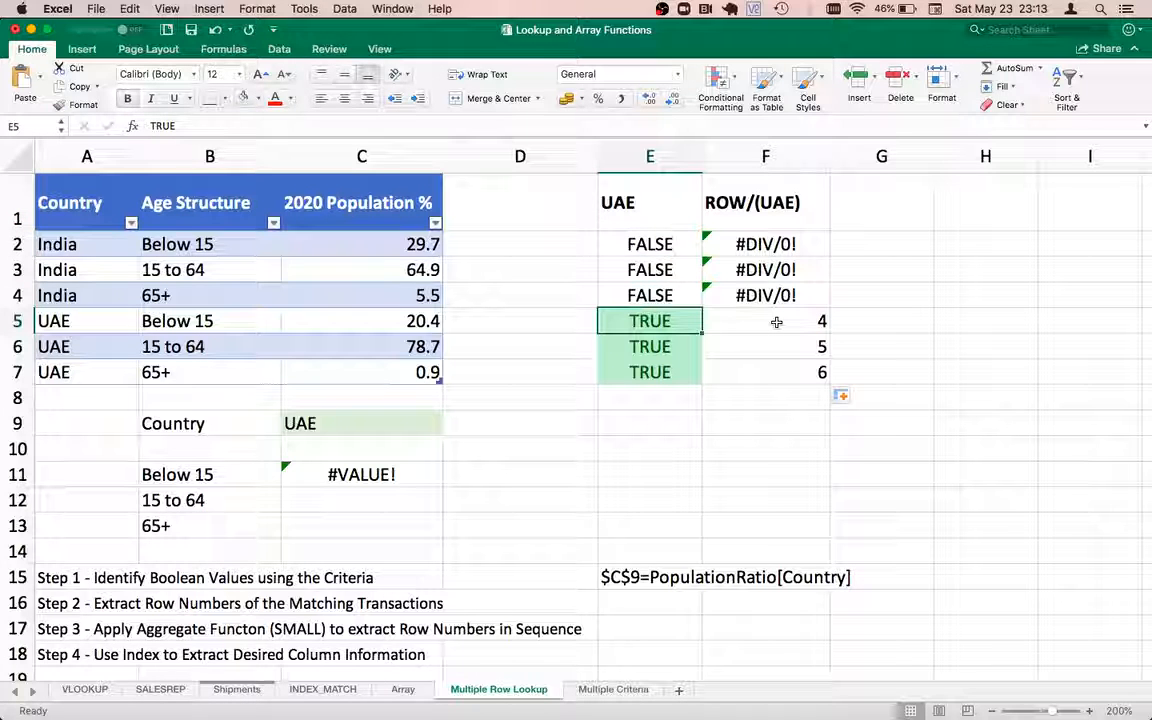
# Step: Trace the UAE population percentages in C5:C7 across to the matching row number in F5
pyautogui.press('Left')
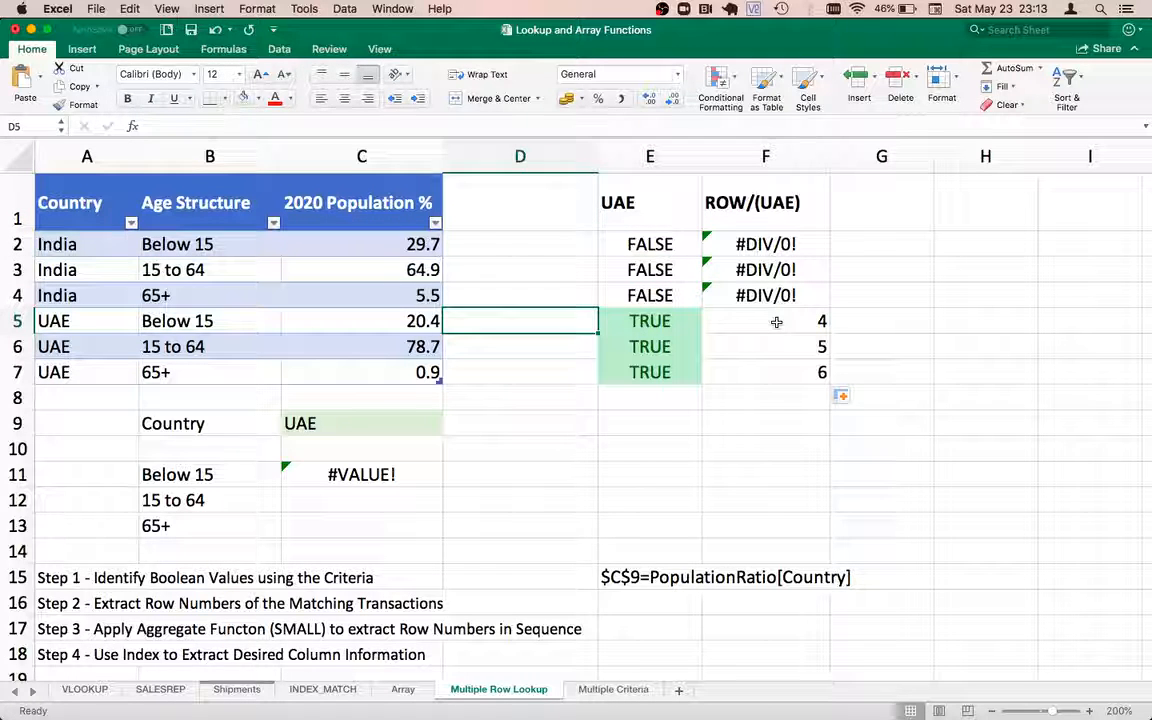
pyautogui.press('Left')
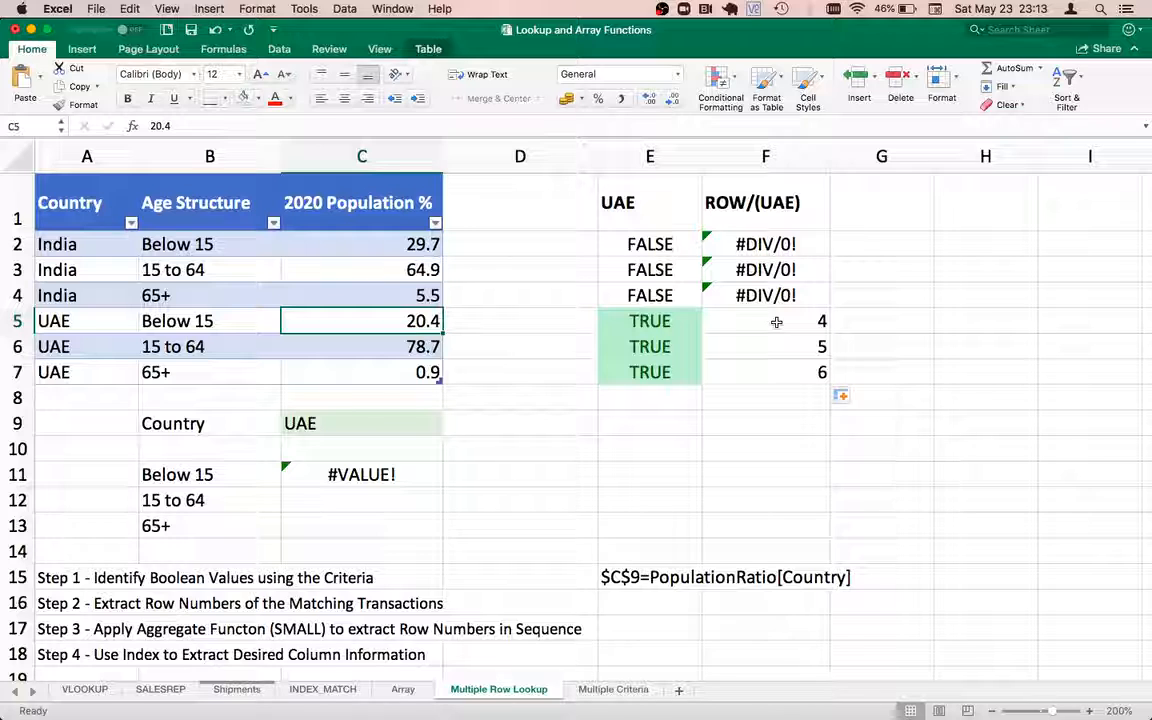
pyautogui.hotkey('shift', 'Down')
pyautogui.hotkey('shift', 'Down')
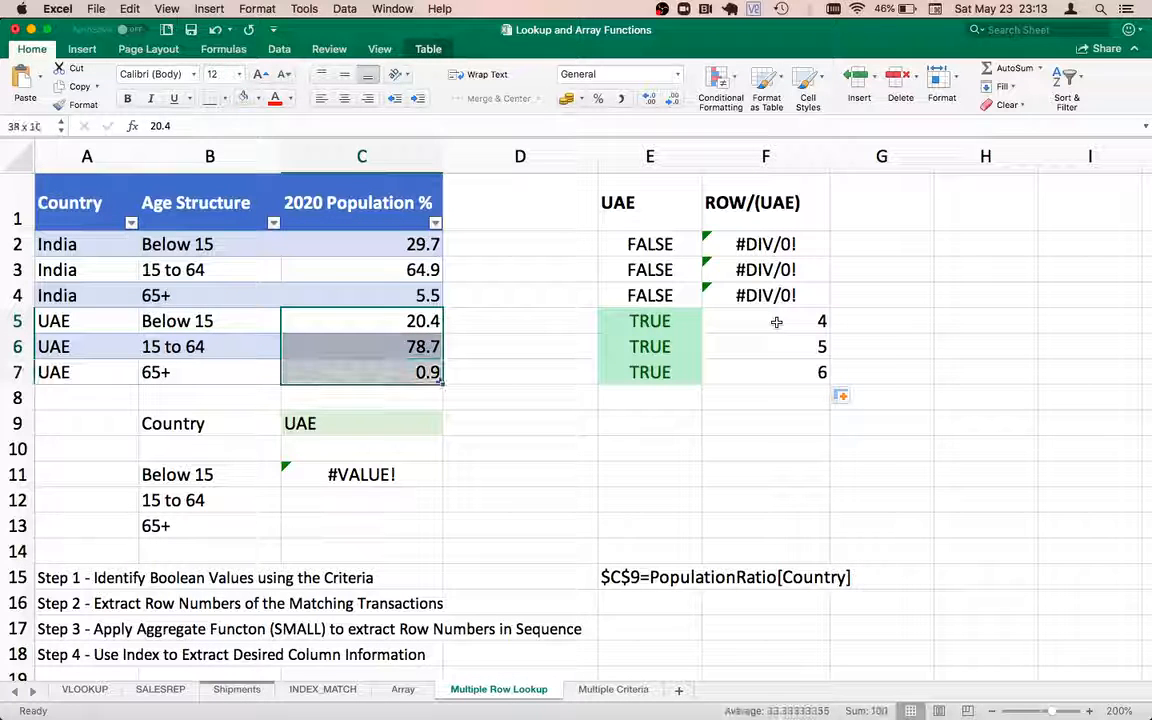
pyautogui.press('Right')
pyautogui.press('Right')
pyautogui.press('Right')
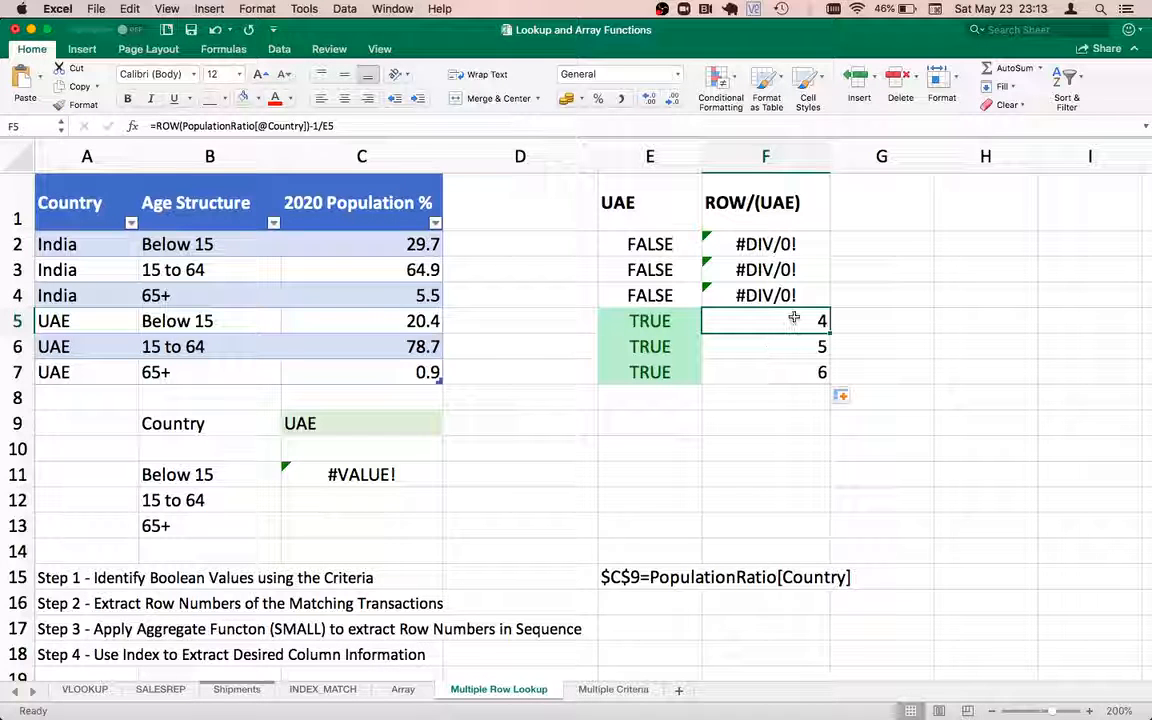
# Step: Clear the Boolean test formula from C11
pyautogui.click(343, 473)
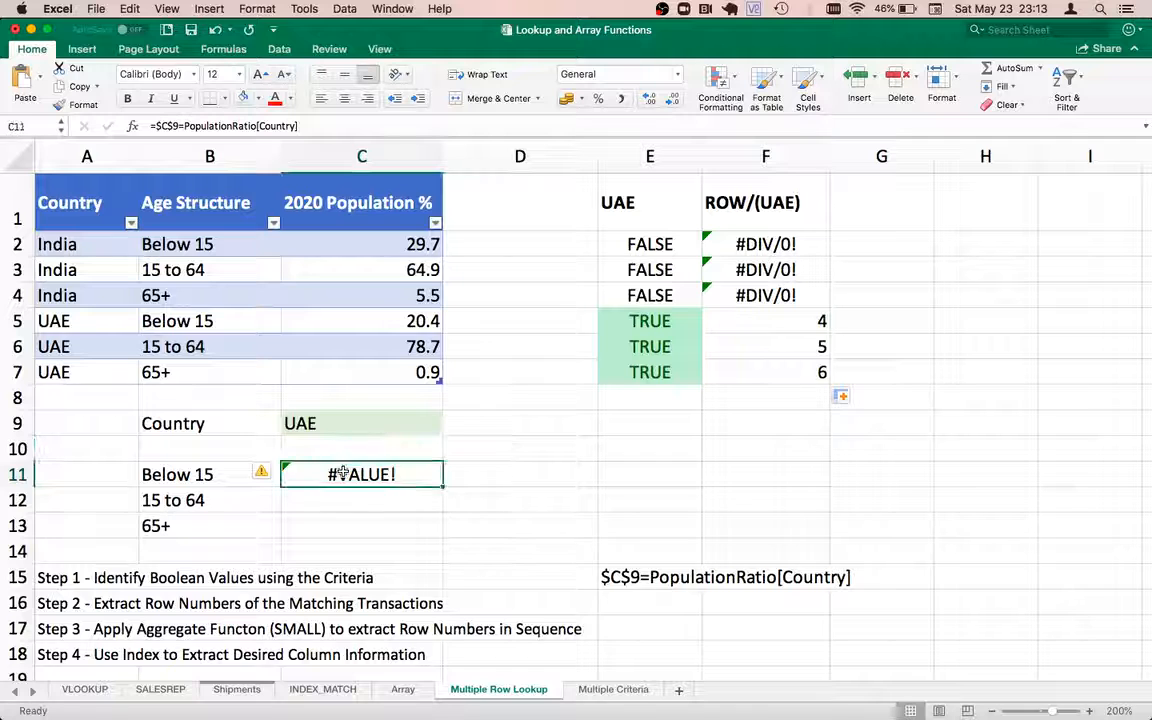
pyautogui.doubleClick(319, 479)
pyautogui.press('Escape')
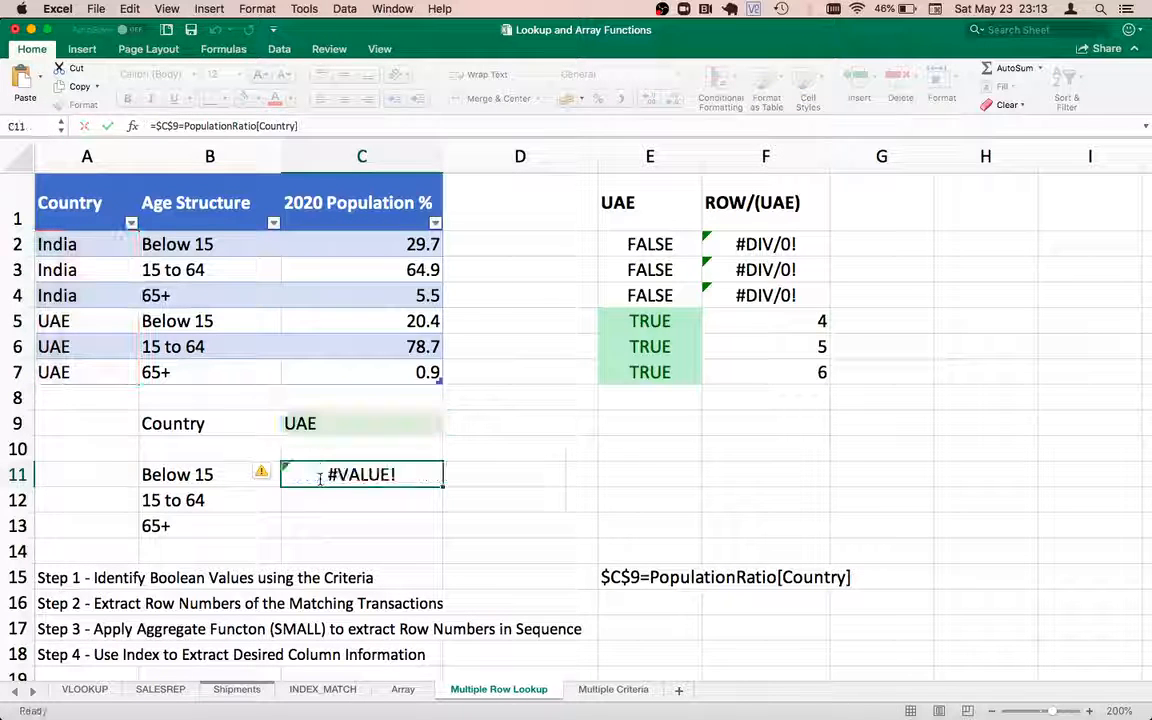
pyautogui.doubleClick(320, 479)
pyautogui.press('Delete')
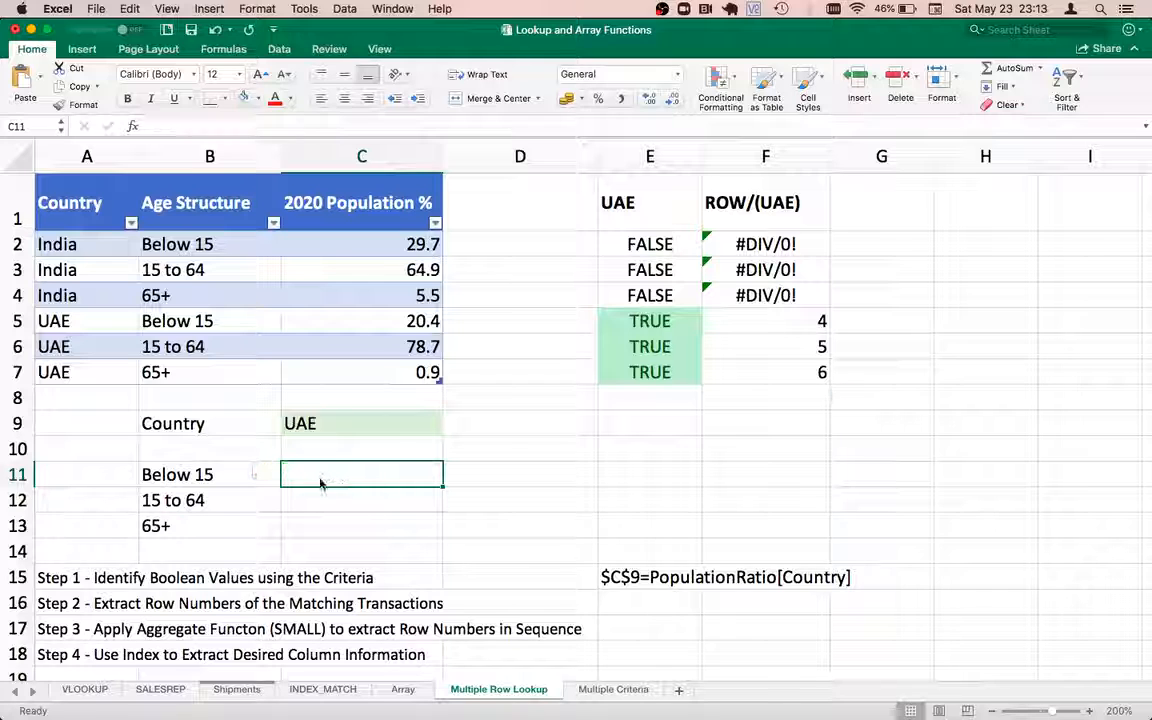
# Step: Start a formula in C11 with =ROW(PopulationRatio[Country]), referencing the Country entries in A2:A7
pyautogui.write('=r')
pyautogui.press('BackSpace')
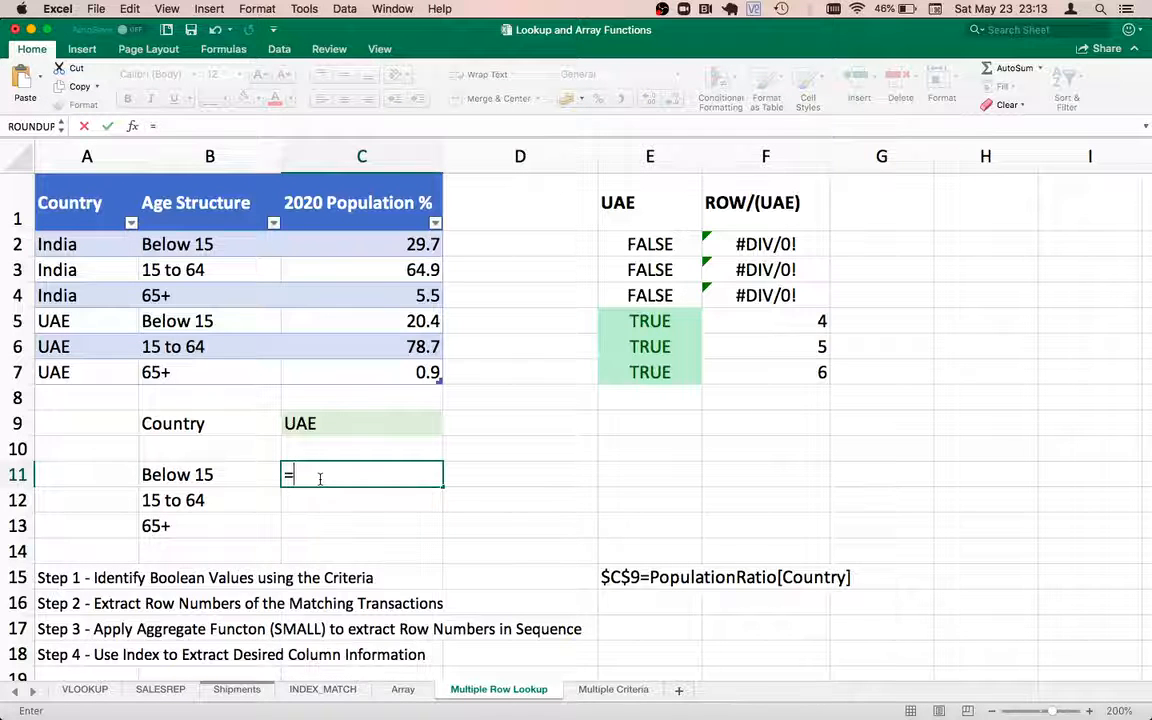
pyautogui.write('ROWS')
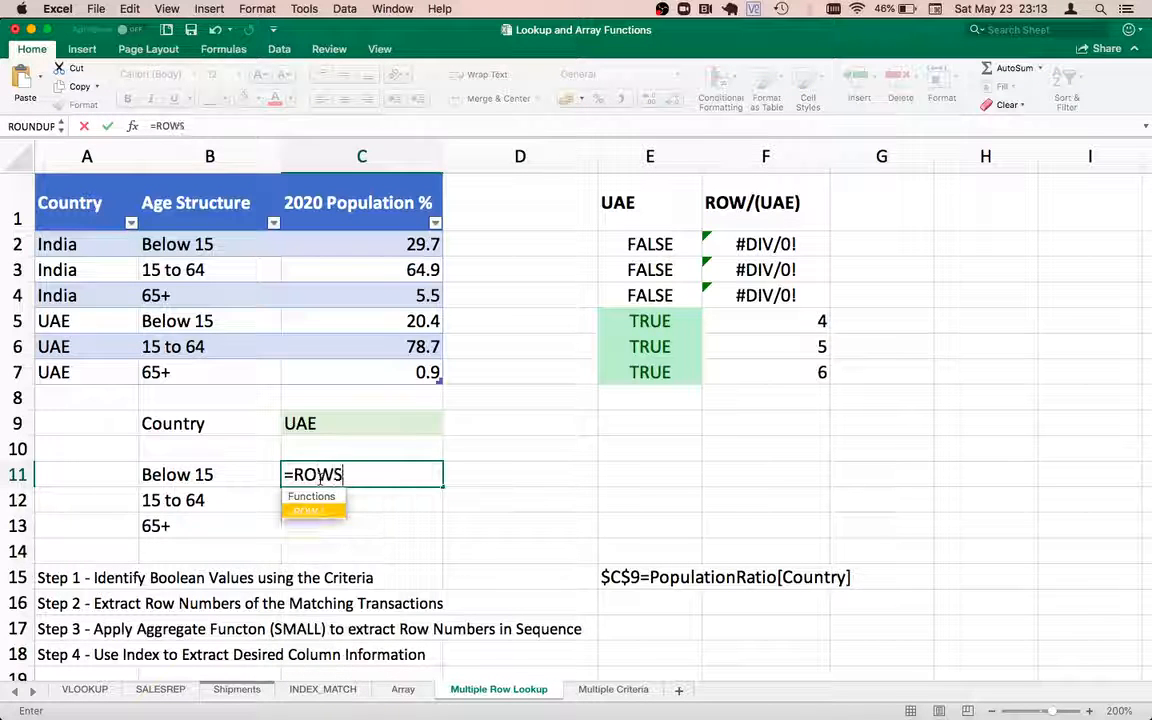
pyautogui.write('(')
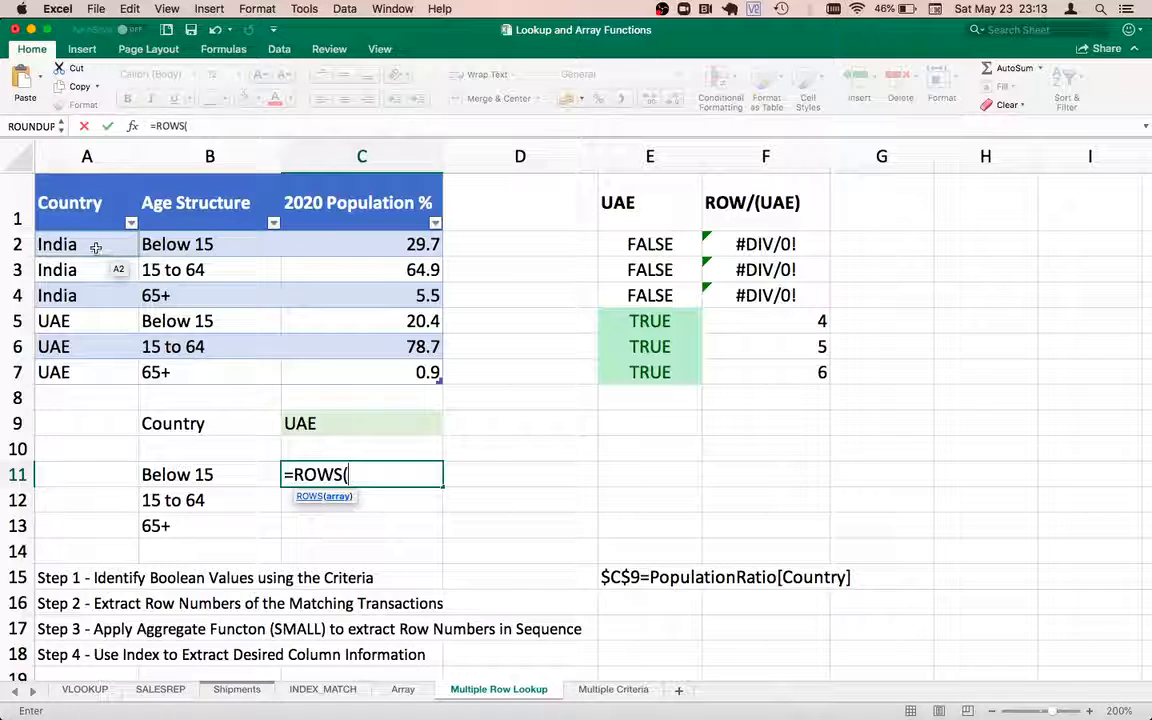
pyautogui.press('BackSpace')
pyautogui.press('BackSpace')
pyautogui.write('(')
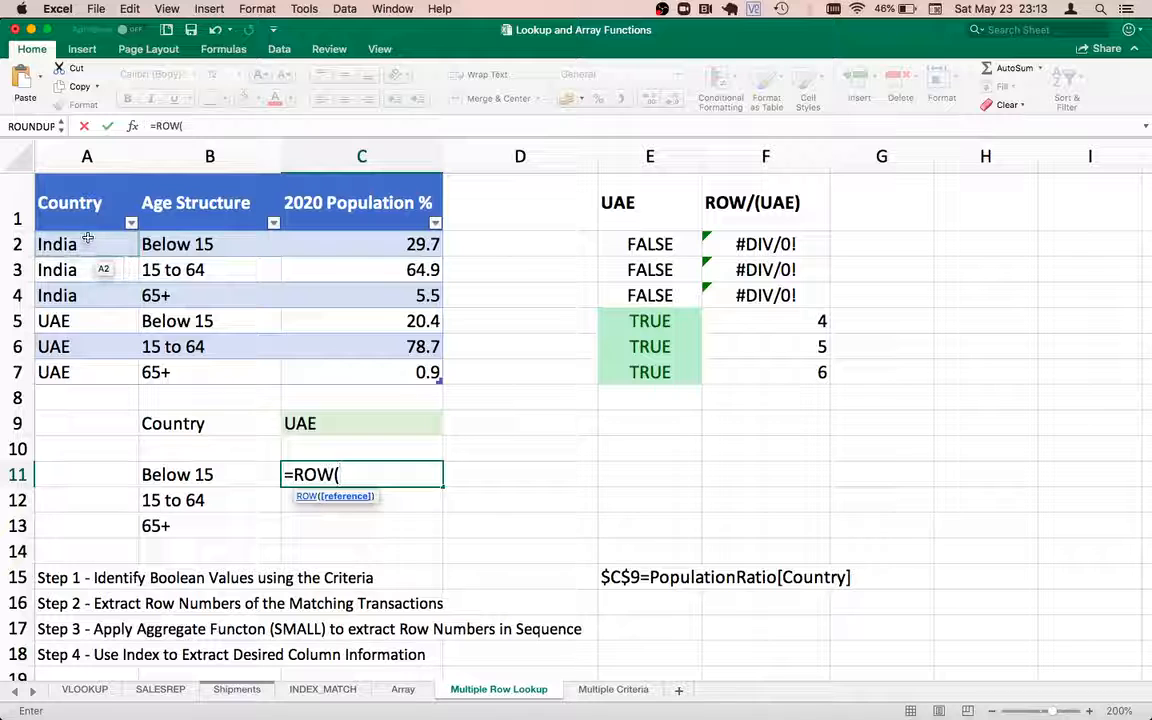
pyautogui.moveTo(92, 245); pyautogui.dragTo(76, 372)
pyautogui.write(')')
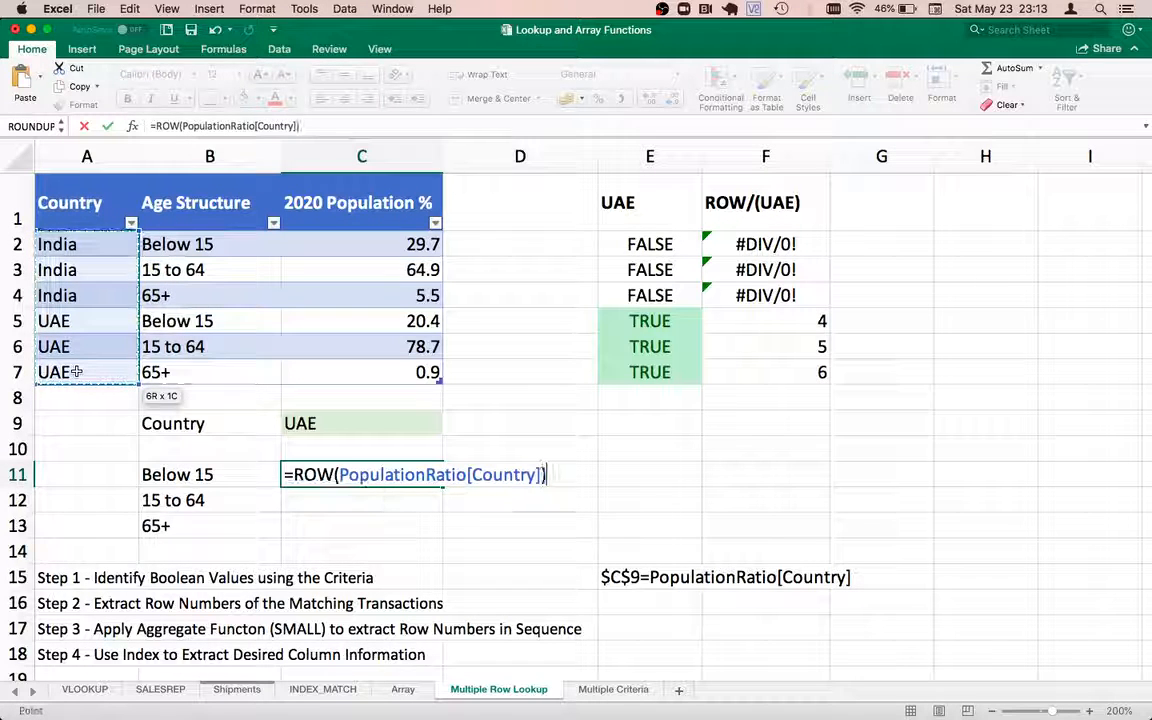
# Step: Divide the ROW expression in C11 by the criteria test ($C$9=PopulationRatio[Country]) and commit the formula
pyautogui.write('/')
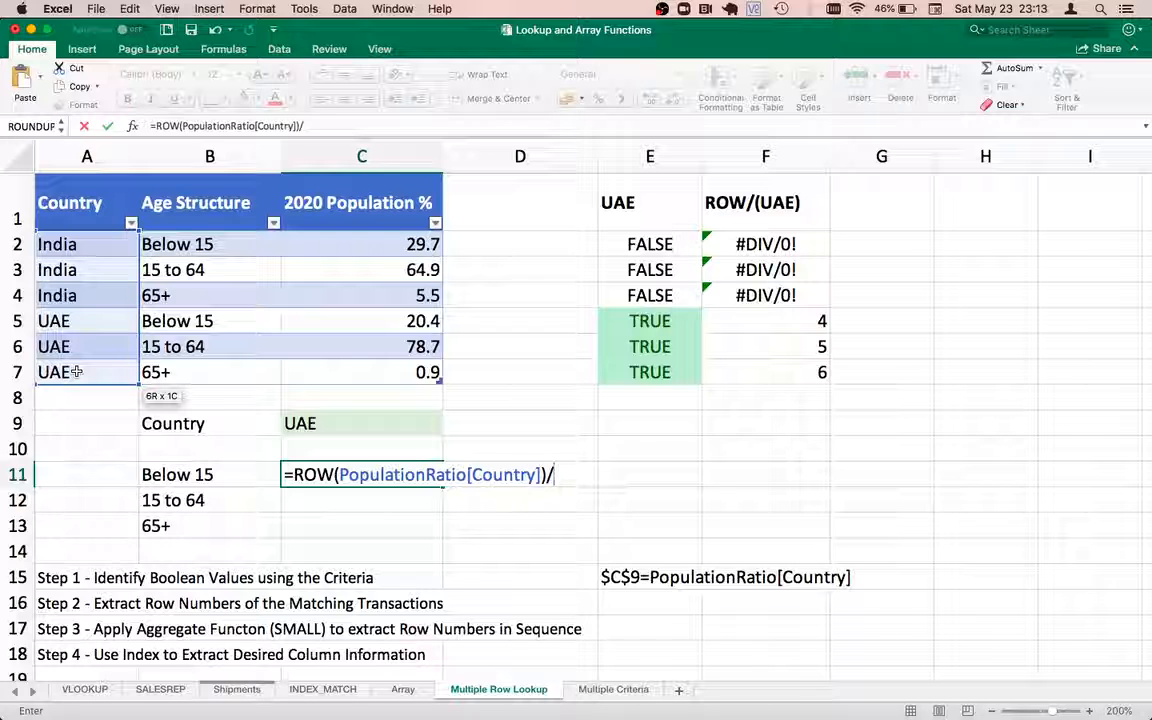
pyautogui.write('(')
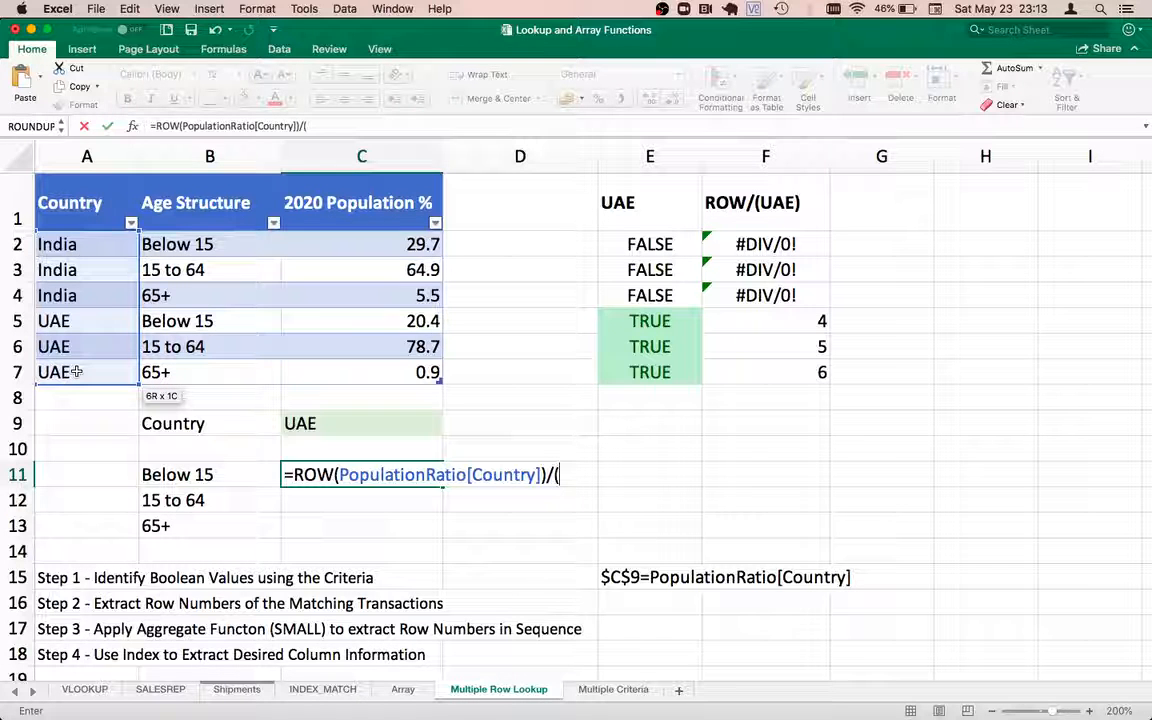
pyautogui.write('$C$9=PopulationRatio[Country]')
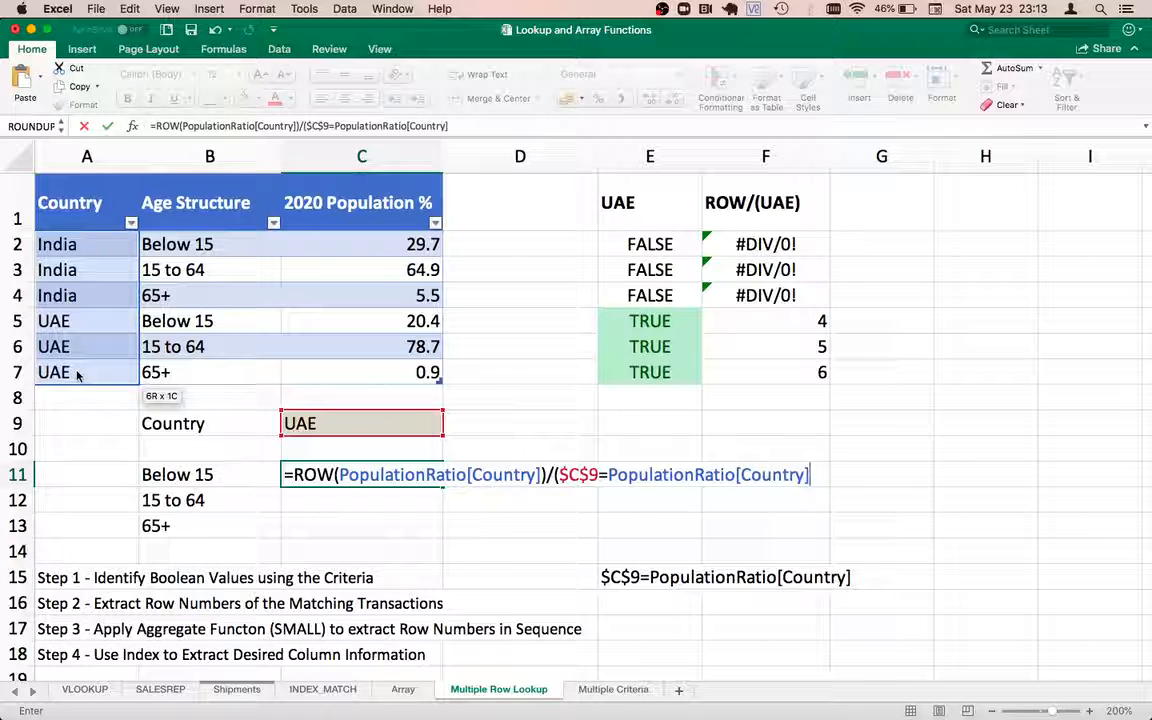
pyautogui.write(')')
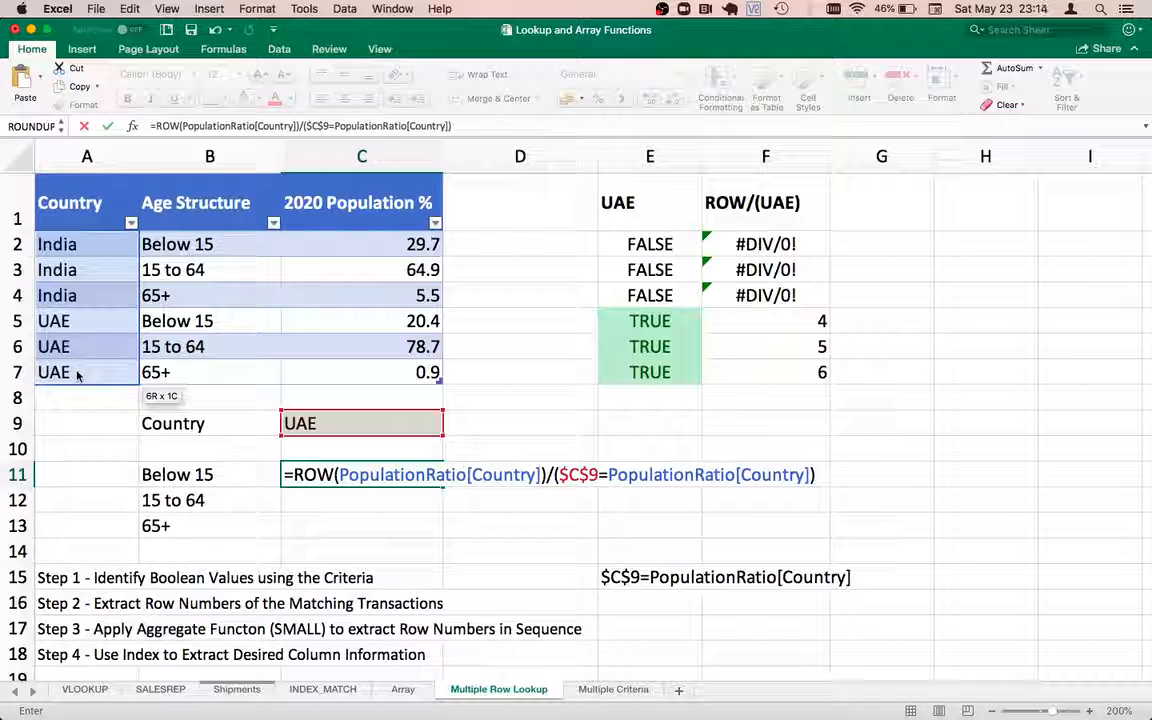
pyautogui.press('Return')
pyautogui.press('Up')
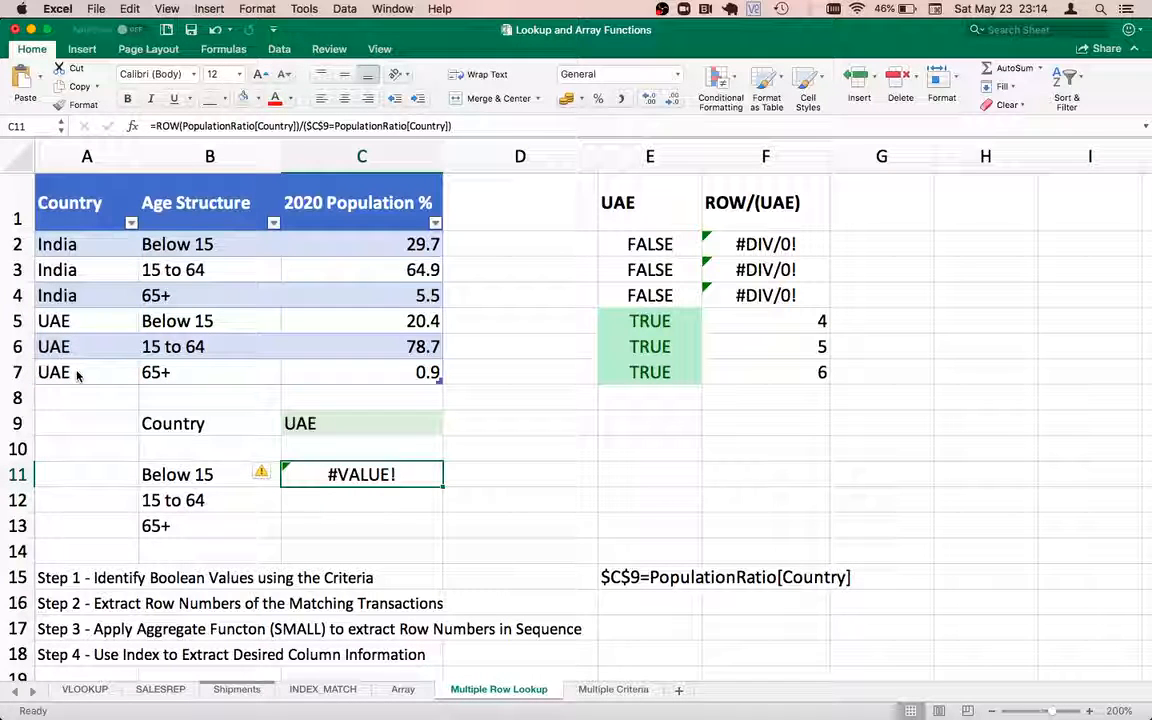
# Step: Evaluate the C11 formula in place to inspect its array, comparing it with F2:F7, and cancel the evaluation
pyautogui.doubleClick(363, 472)
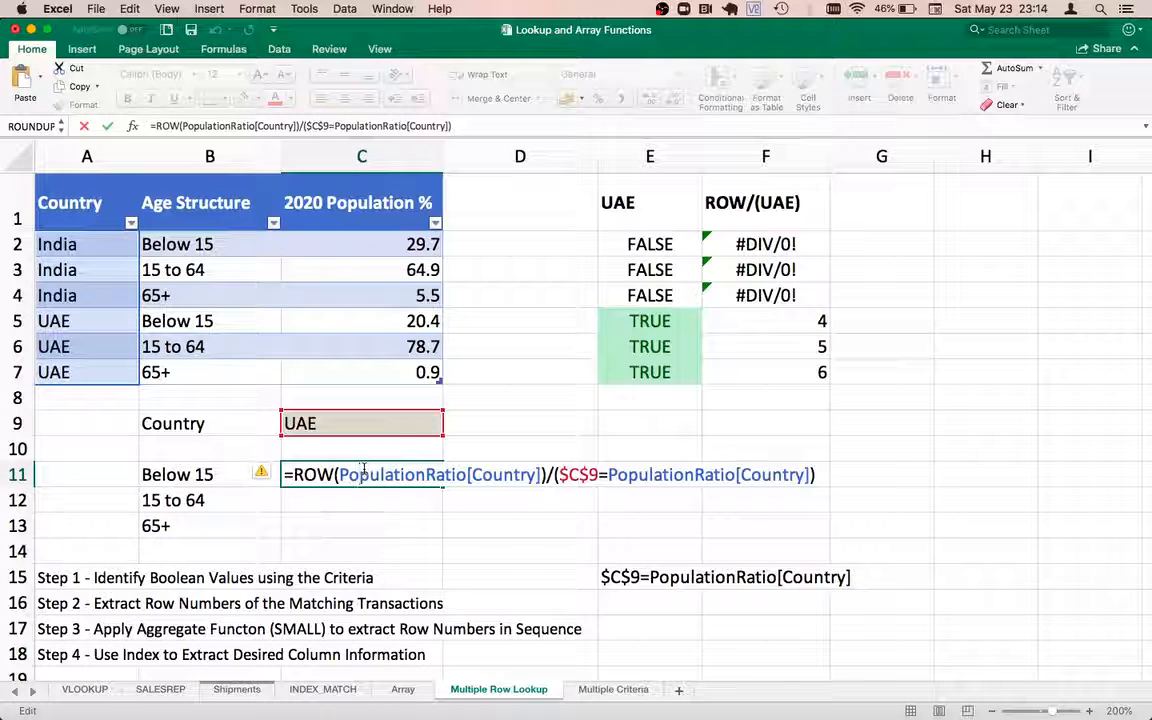
pyautogui.press('F9')
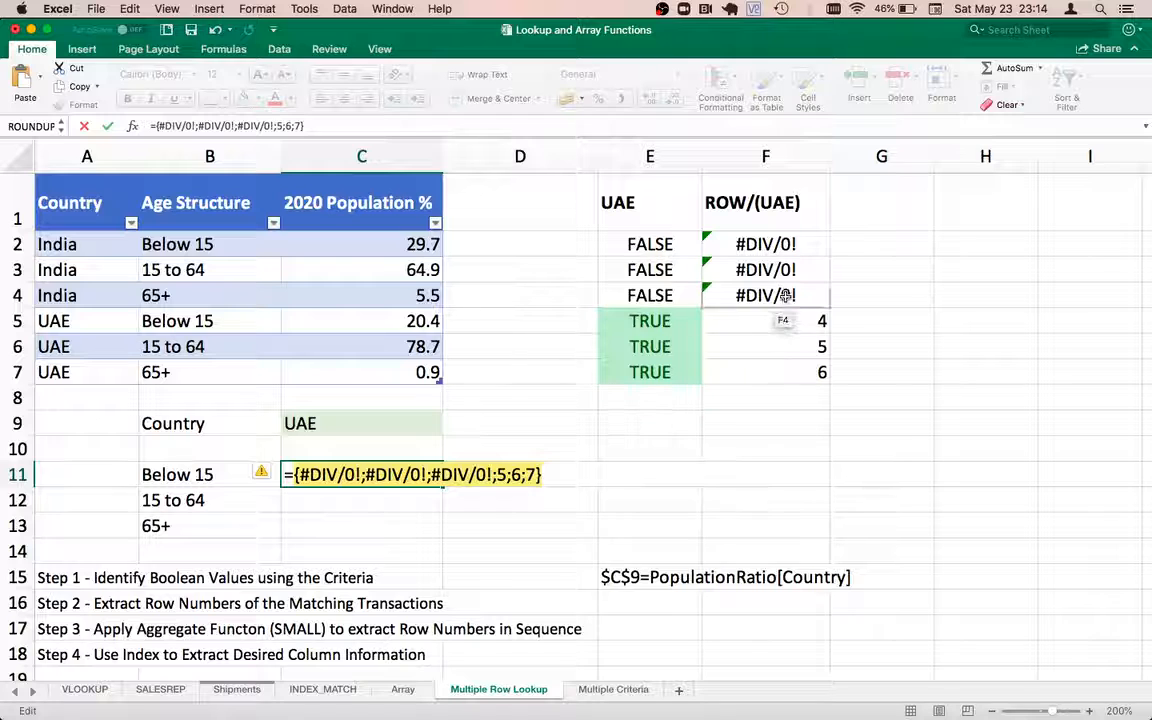
pyautogui.press('Escape')
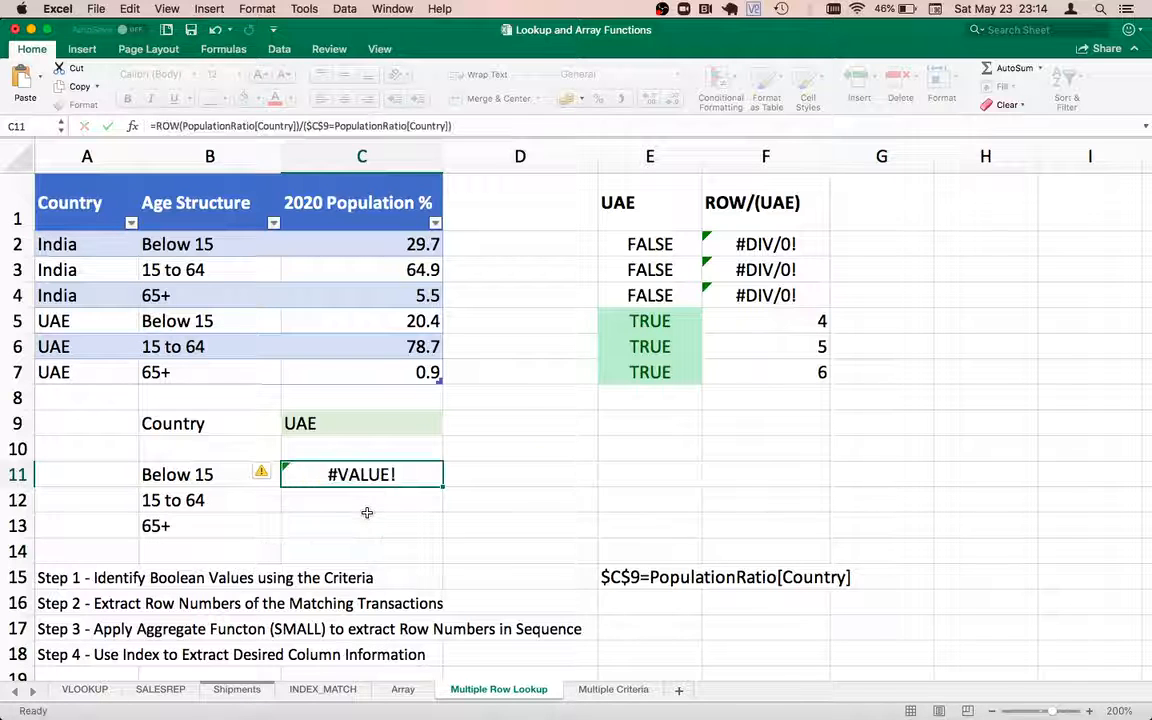
pyautogui.press('Up')
# Step: Insert -1 after ROW(PopulationRatio[Country]) in the C11 formula to offset the header row
pyautogui.doubleClick(360, 474)
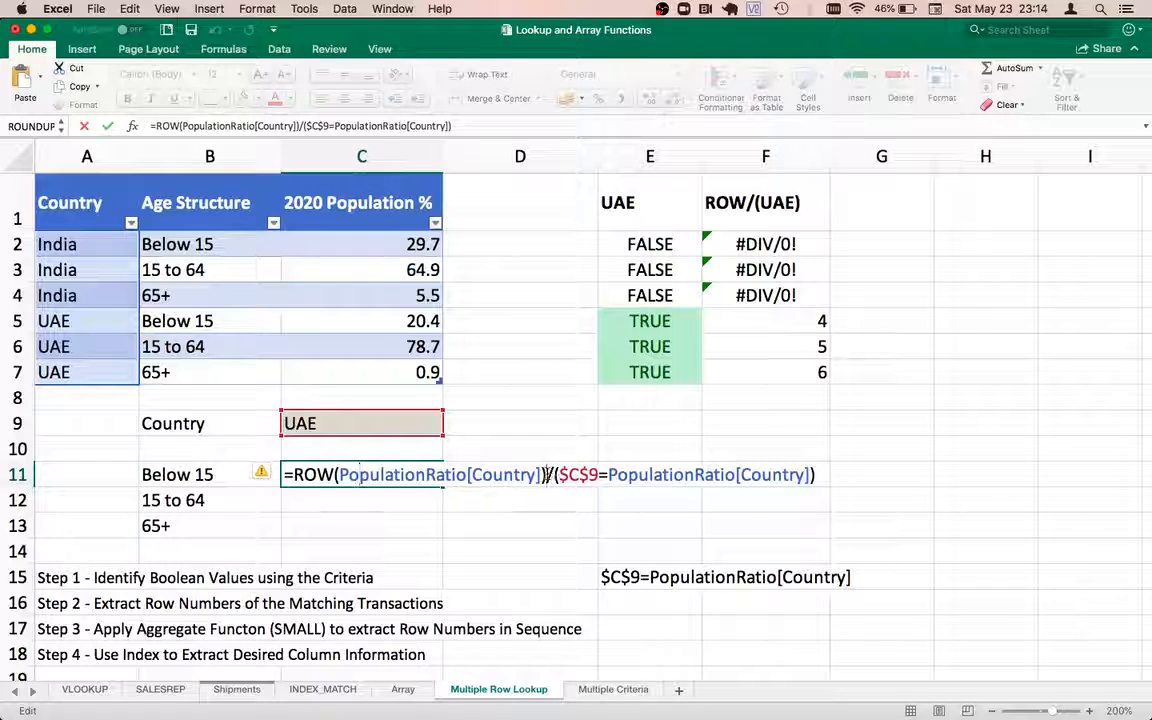
pyautogui.write('-1')
pyautogui.press('Return')
pyautogui.press('Up')
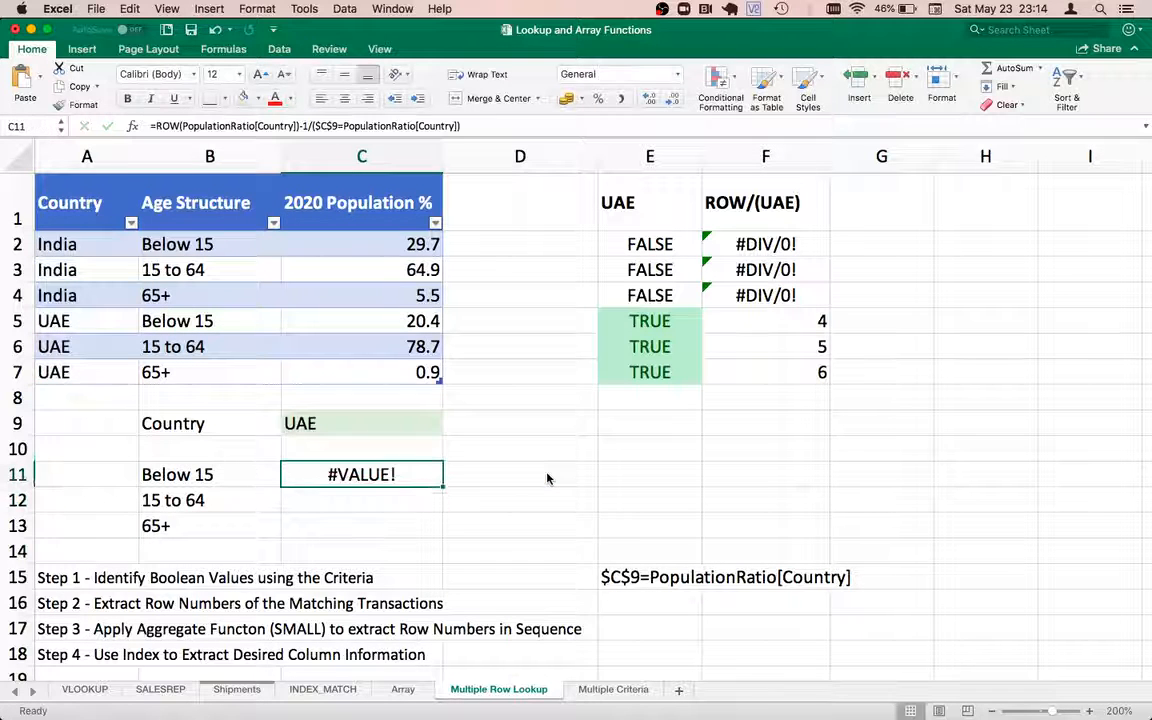
# Step: Preview the array returned by the header-adjusted formula in C11, then cancel the evaluation
pyautogui.doubleClick(381, 472)
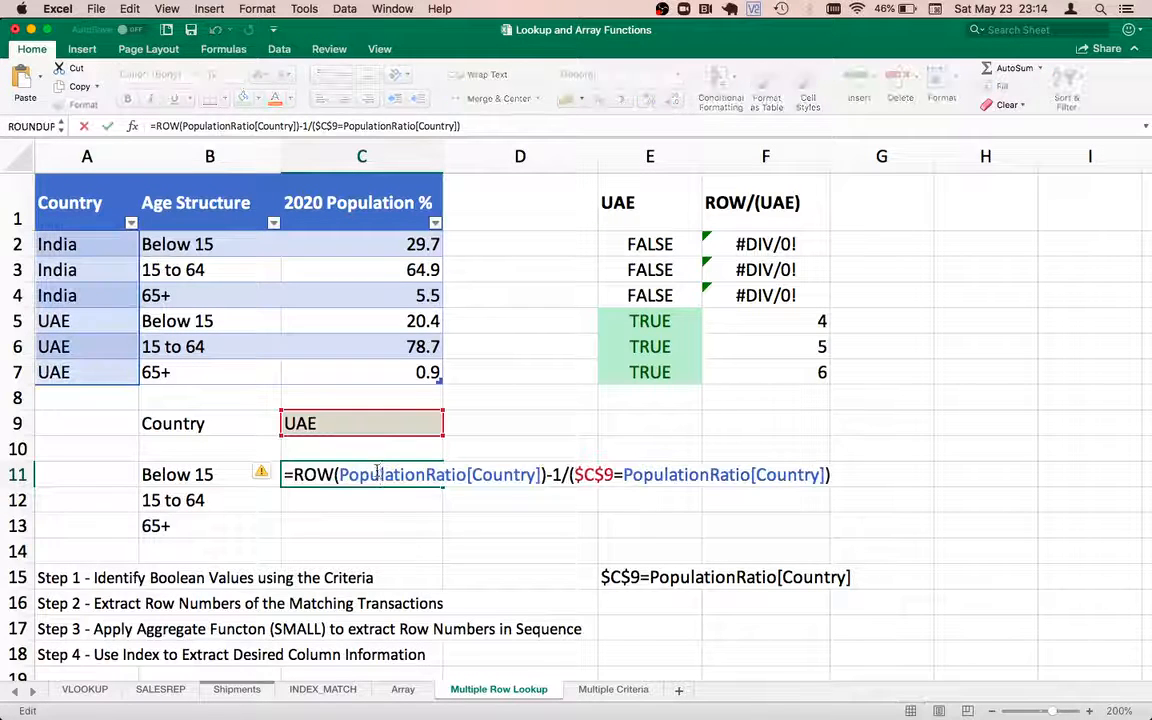
pyautogui.press('F9')
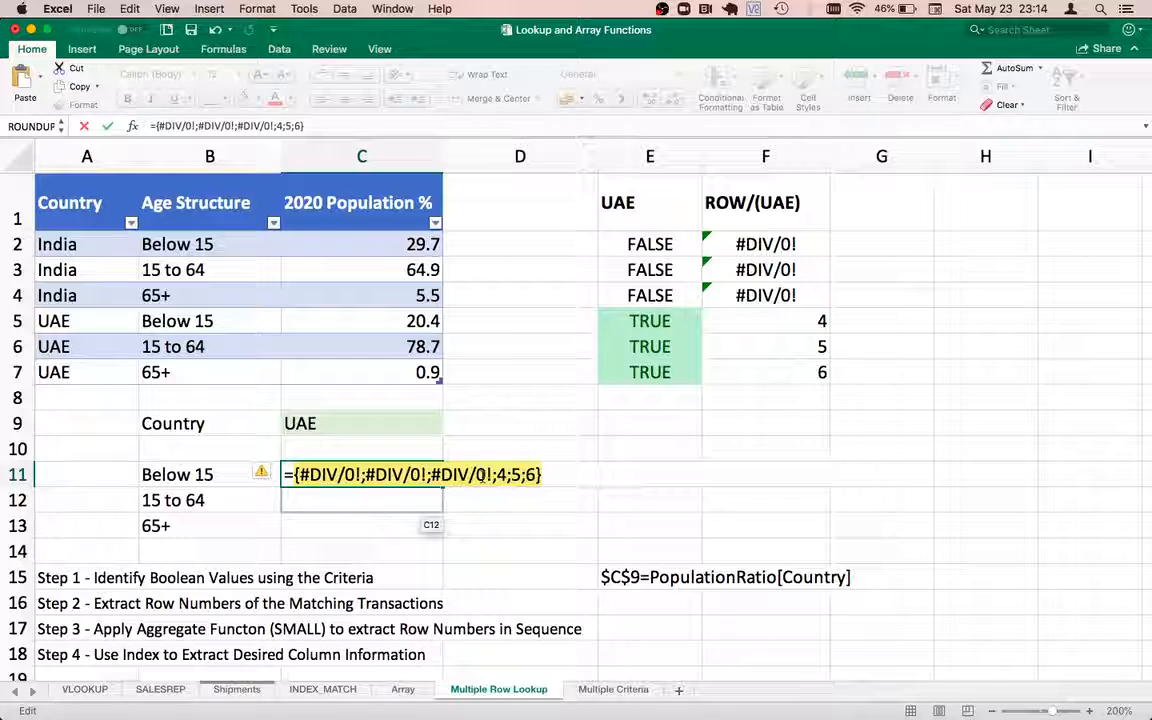
pyautogui.press('Escape')
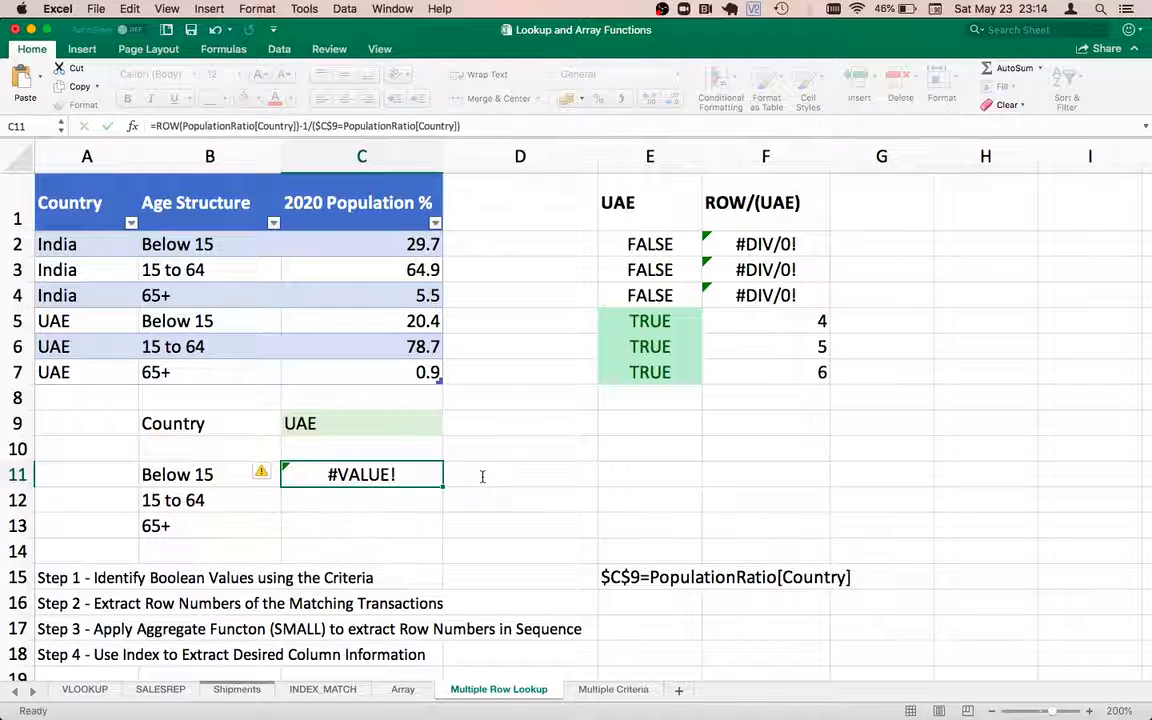
# Step: Copy the C11 expression into E16 as text beside Step 2: ROW(PopulationRatio[Country])-1/($C$9=PopulationRatio[Country])
pyautogui.doubleClick(393, 474)
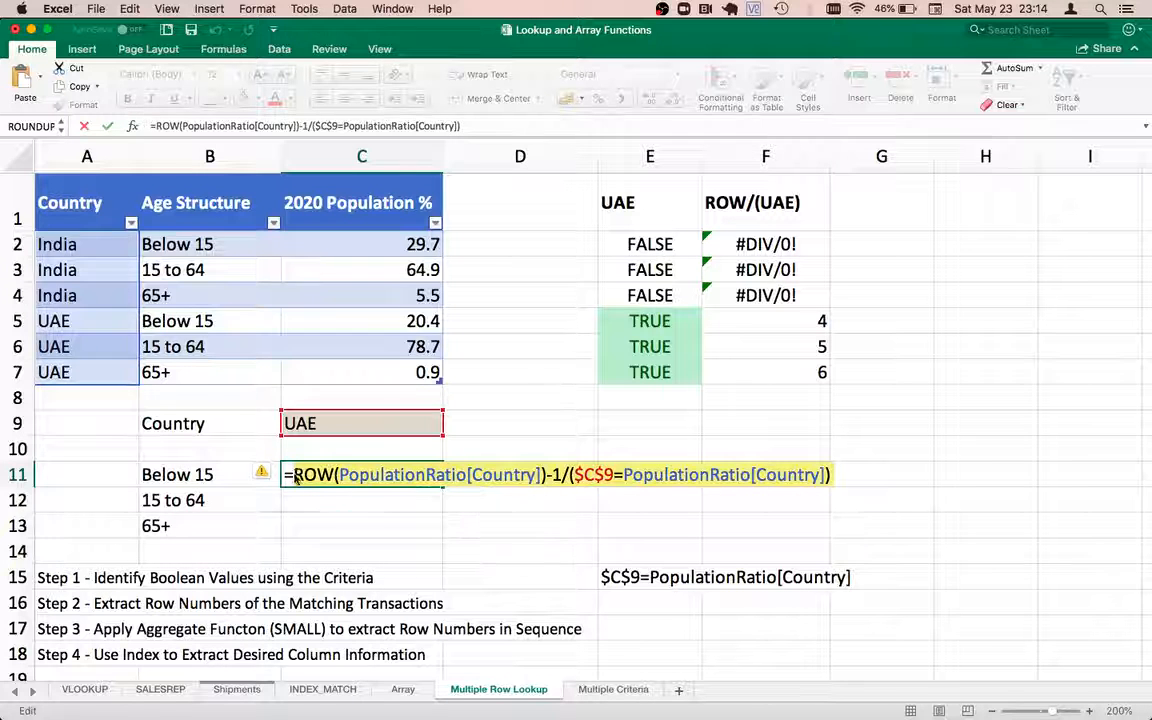
pyautogui.press('Return')
pyautogui.press('Down')
pyautogui.press('Down')
pyautogui.press('Down')
pyautogui.press('Down')
pyautogui.press('Right')
pyautogui.press('Right')
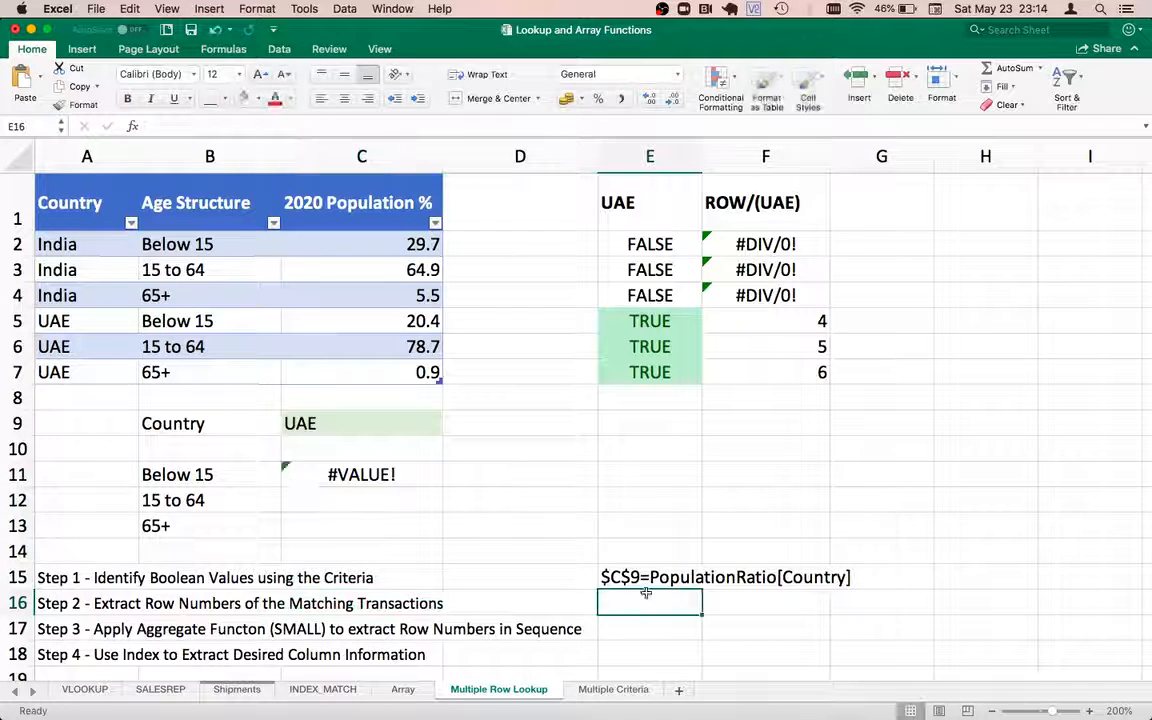
pyautogui.doubleClick(634, 602)
pyautogui.write("'")
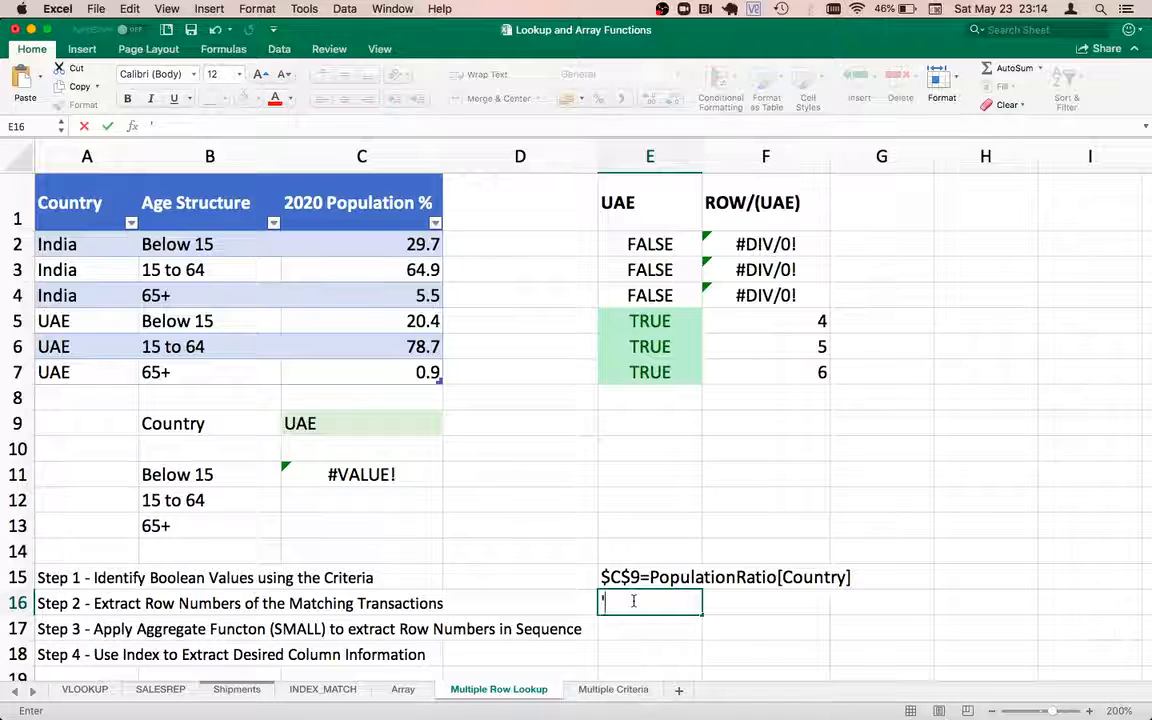
pyautogui.write('ROW(PopulationRatio[Country])-1/($C$9=PopulationRatio[Country])')
pyautogui.hotkey('ctrl', 'Return')
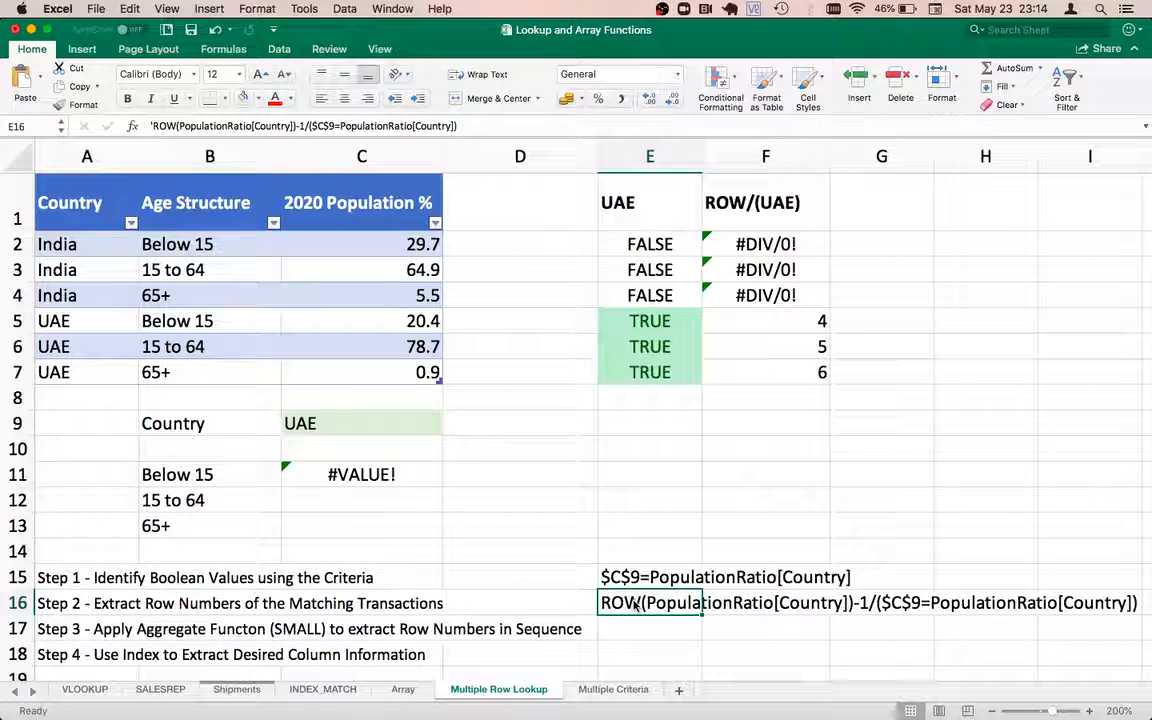
# Step: Go to the Step 3 note in A17 to read about extracting row numbers in sequence
pyautogui.press('Left')
pyautogui.press('Left')
pyautogui.press('Left')
pyautogui.press('Left')
pyautogui.press('Down')
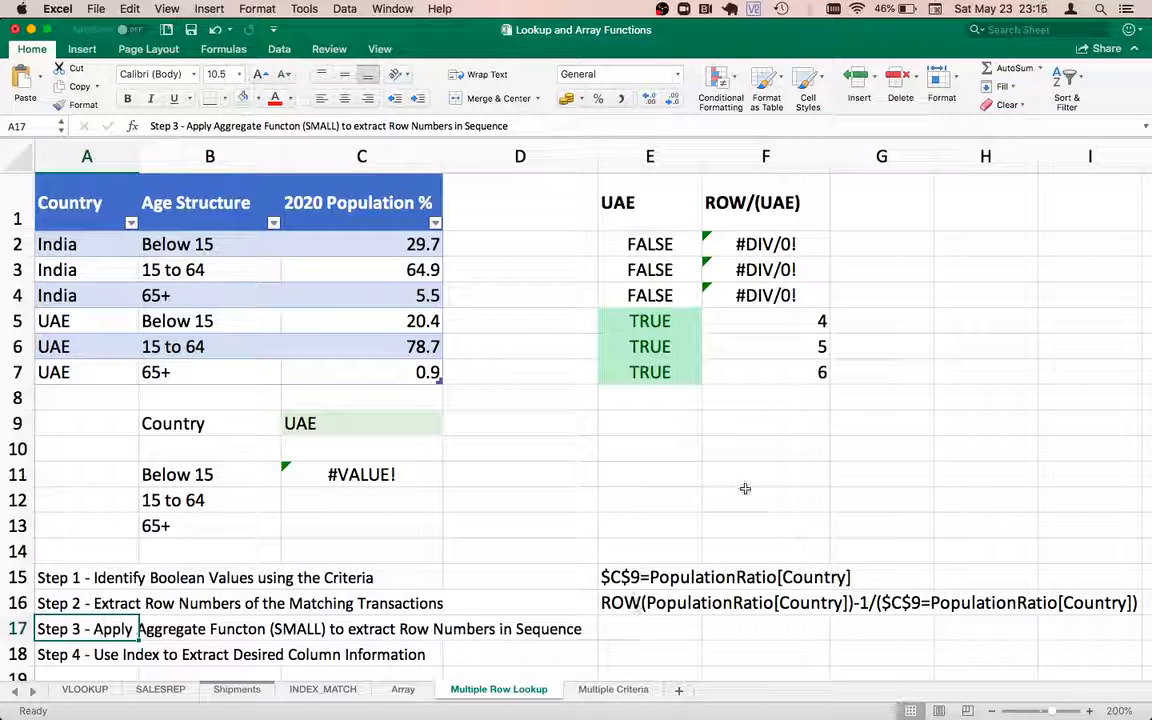
# Step: Copy the ROW expression from C11 and review the array it evaluates to, cancelling the evaluation
pyautogui.click(303, 474)
pyautogui.doubleClick(307, 474)
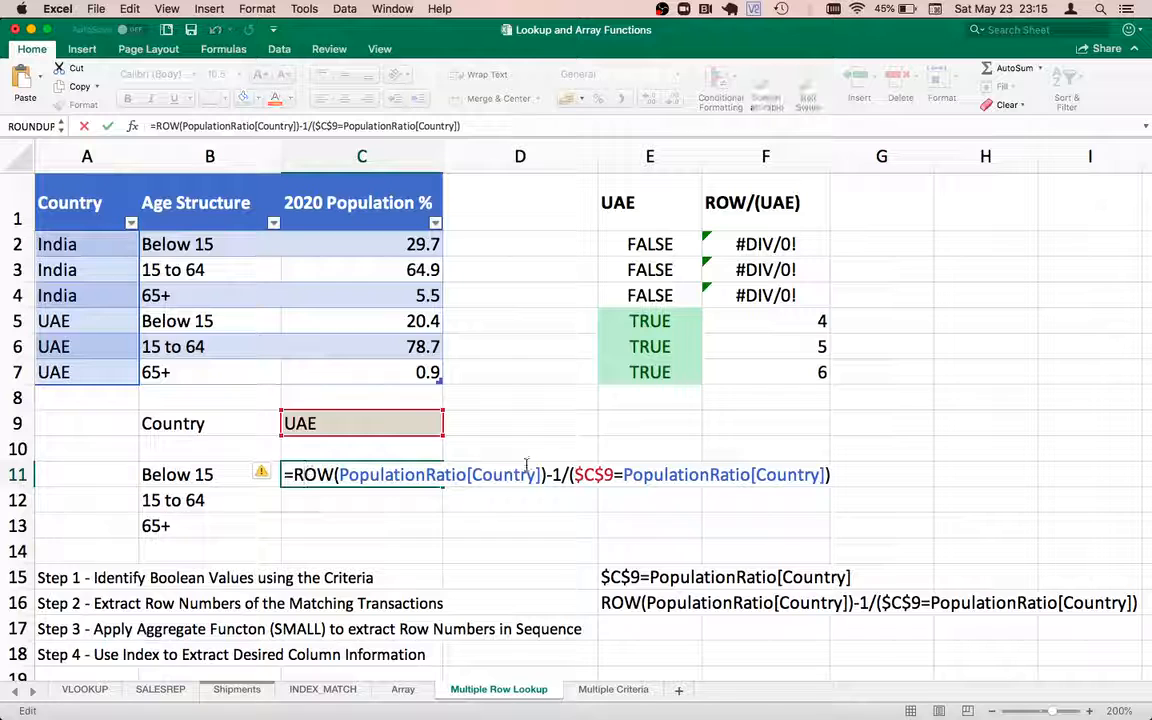
pyautogui.hotkey('shift', 'End')
pyautogui.press('super+c')
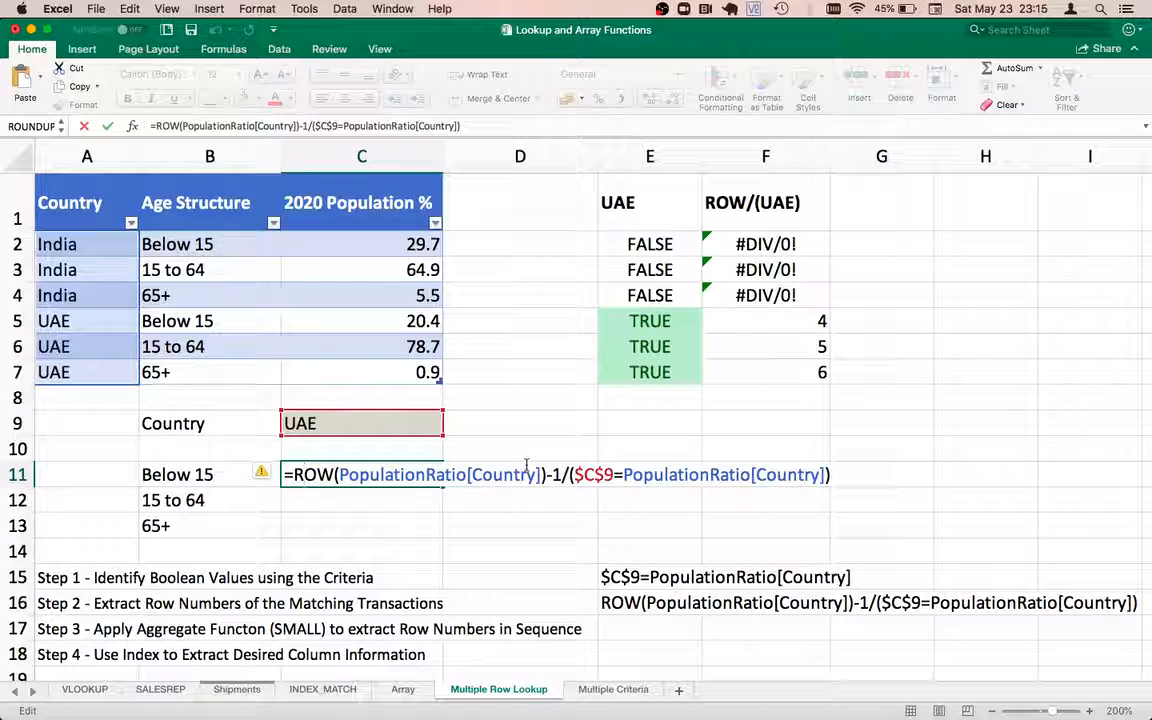
pyautogui.press('F9')
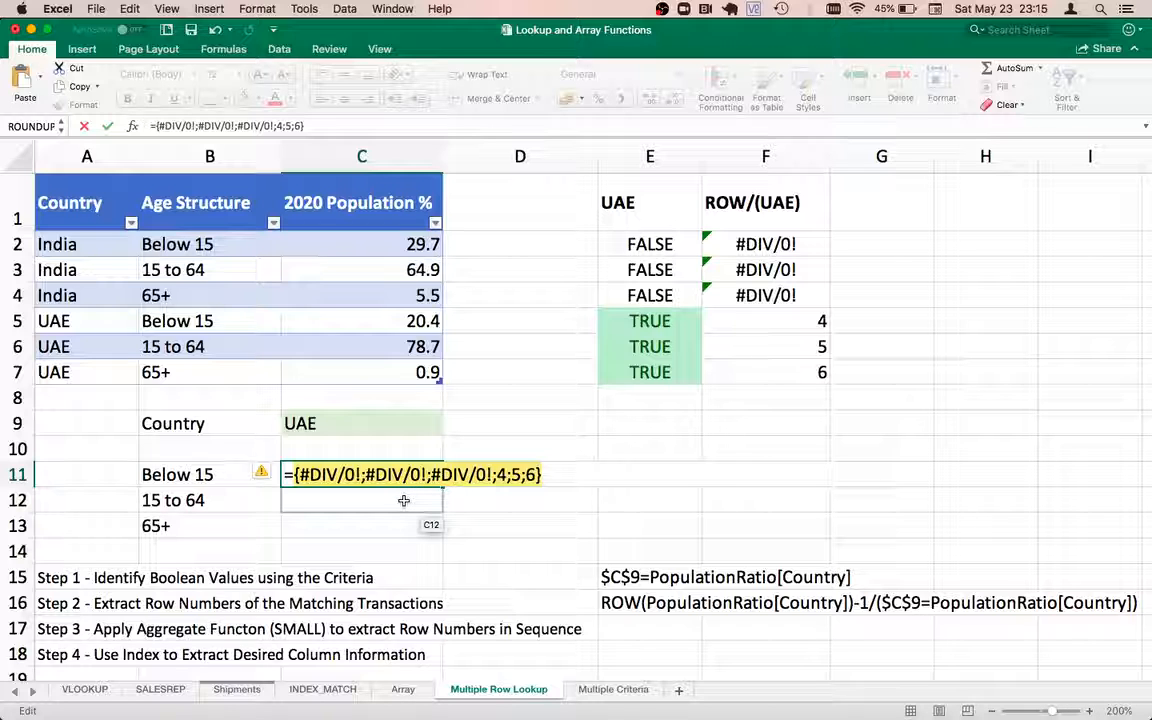
pyautogui.press('Escape')
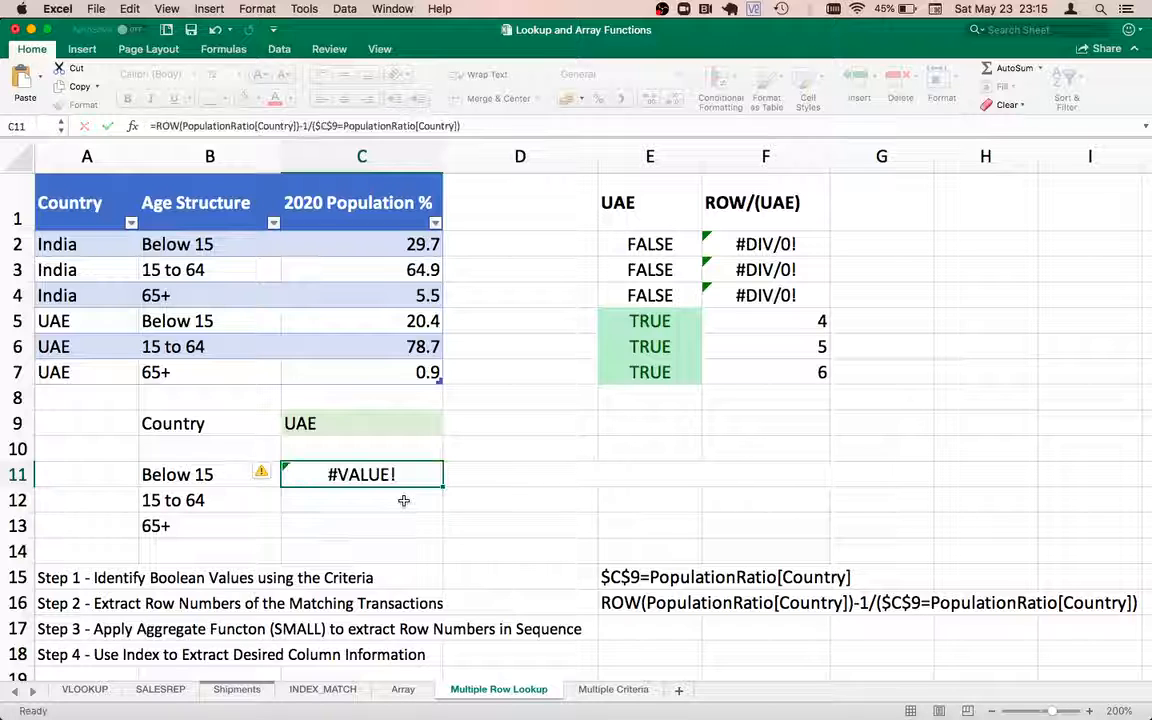
pyautogui.press('Right')
pyautogui.press('Left')
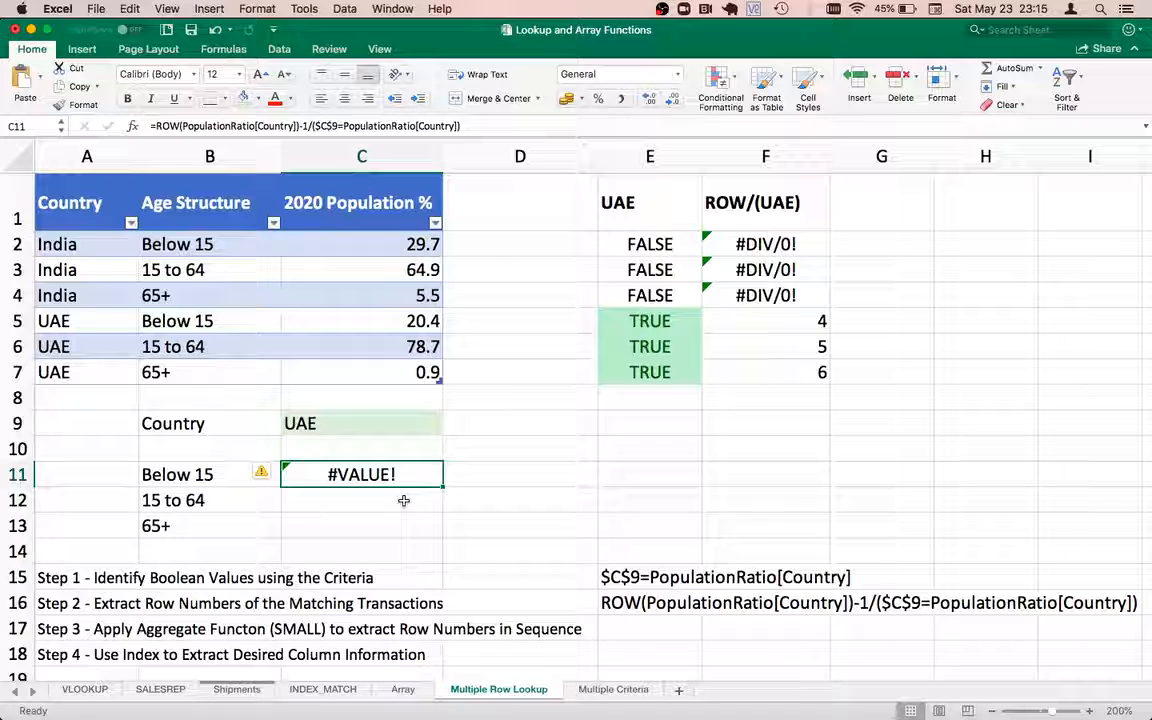
# Step: Replace the C11 formula with the start of an AGGREGATE formula using function number 15 and option 6
pyautogui.press('Delete')
pyautogui.write('=')
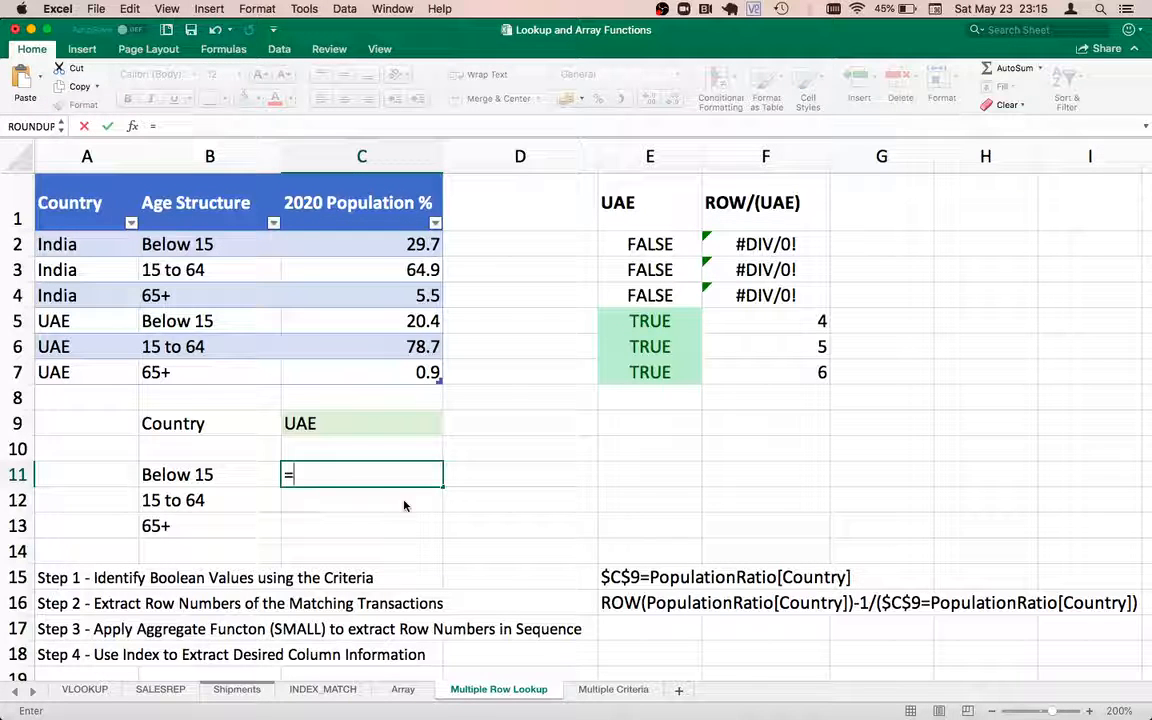
pyautogui.write('AGGREGA')
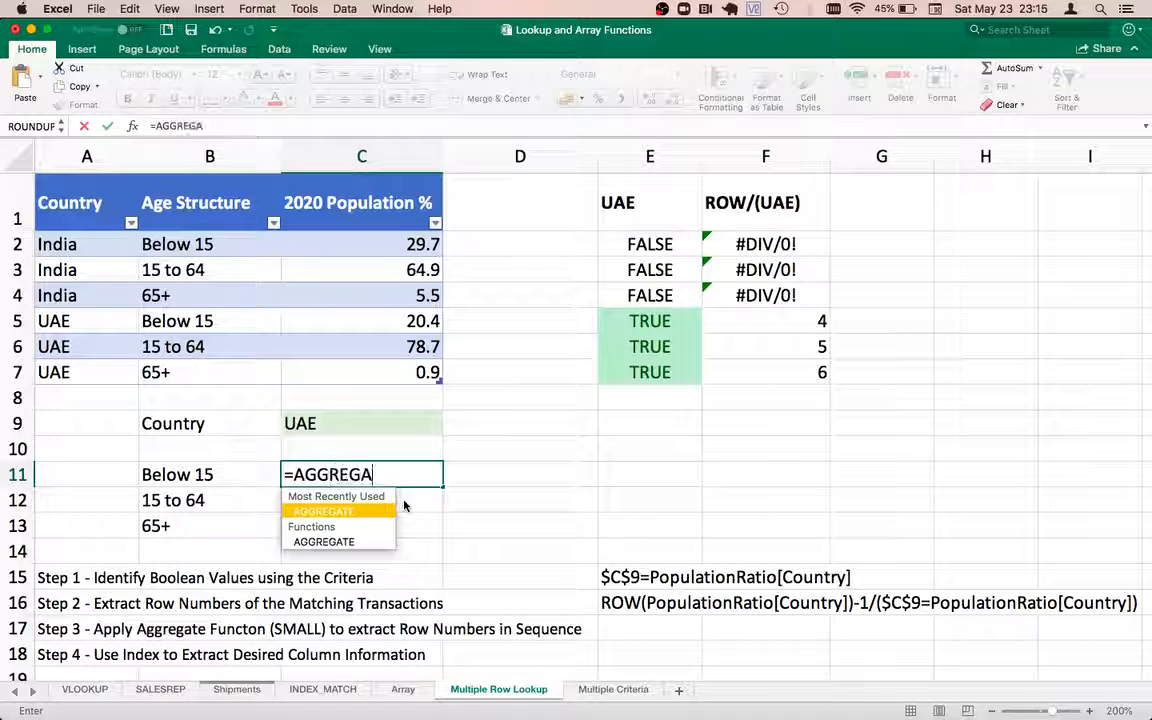
pyautogui.write('TE(')
pyautogui.press('BackSpace')
pyautogui.write('(')
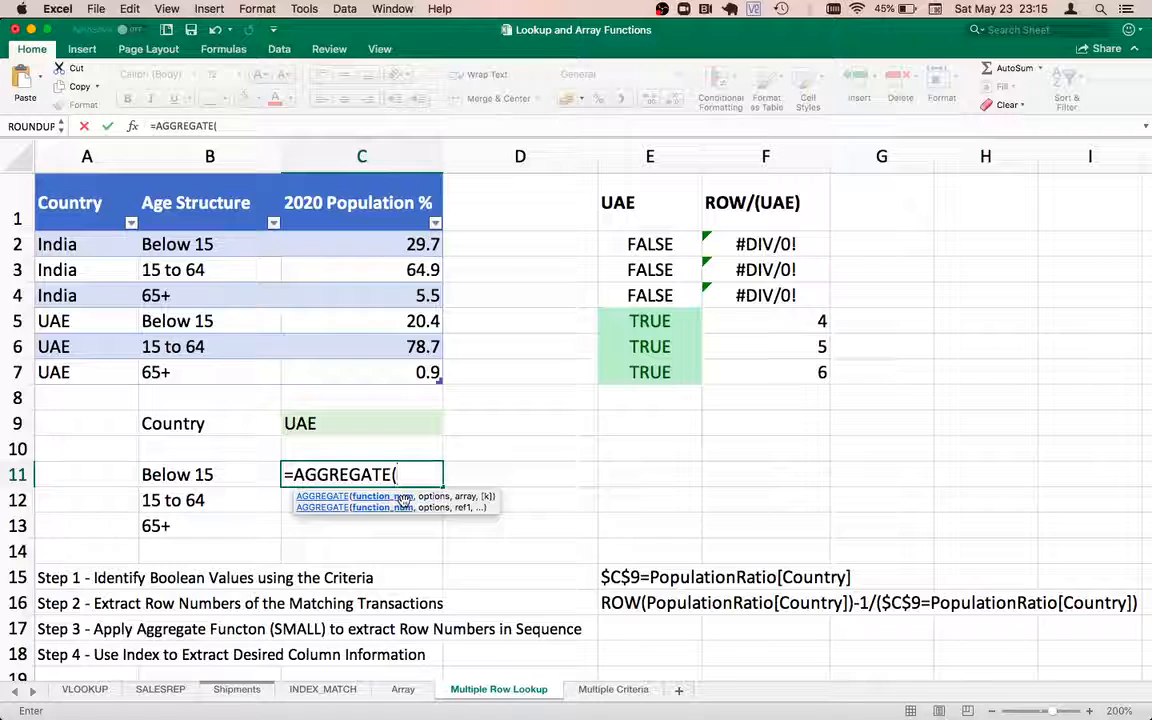
pyautogui.write('15')
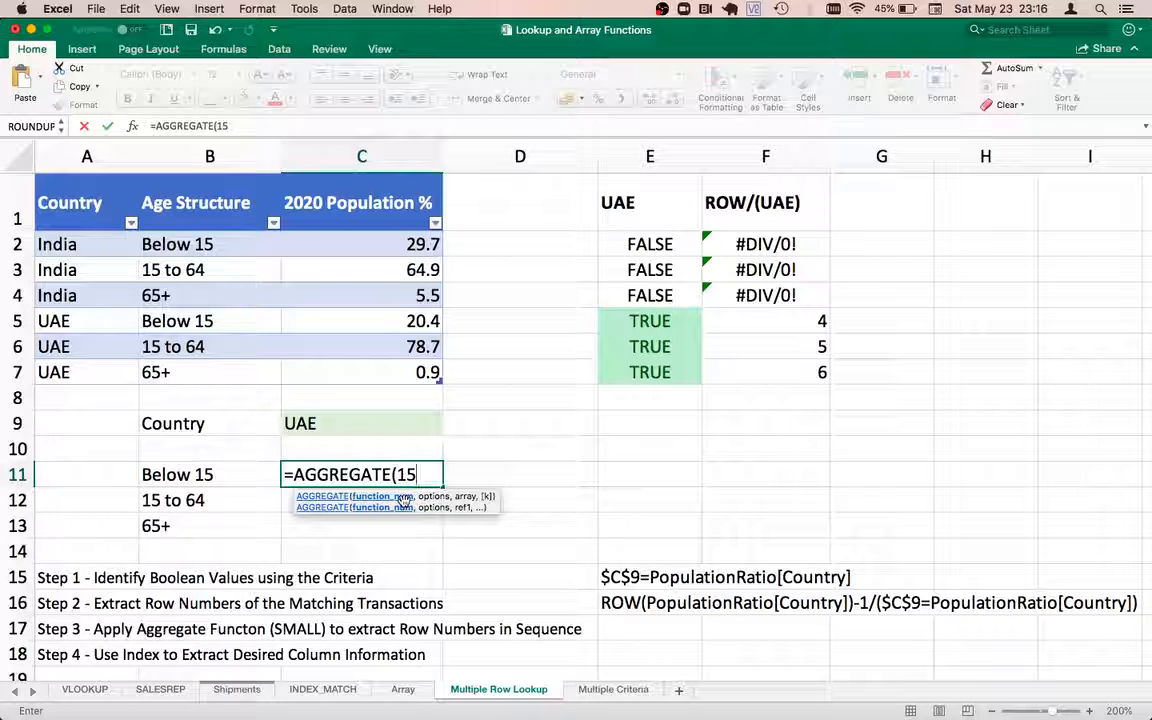
pyautogui.write(',6')
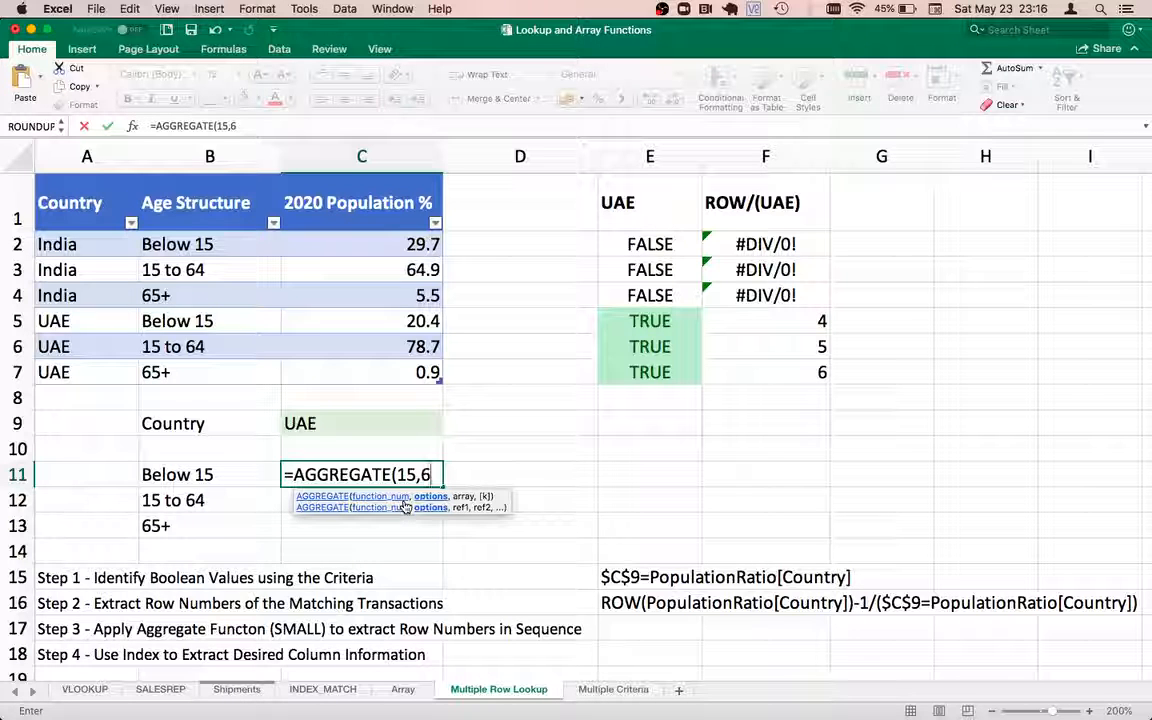
# Step: Complete C11's AGGREGATE with the copied array ROW(PopulationRatio[Country])-1/($C$9=PopulationRatio[Country]) and k set to 1
pyautogui.write(',')
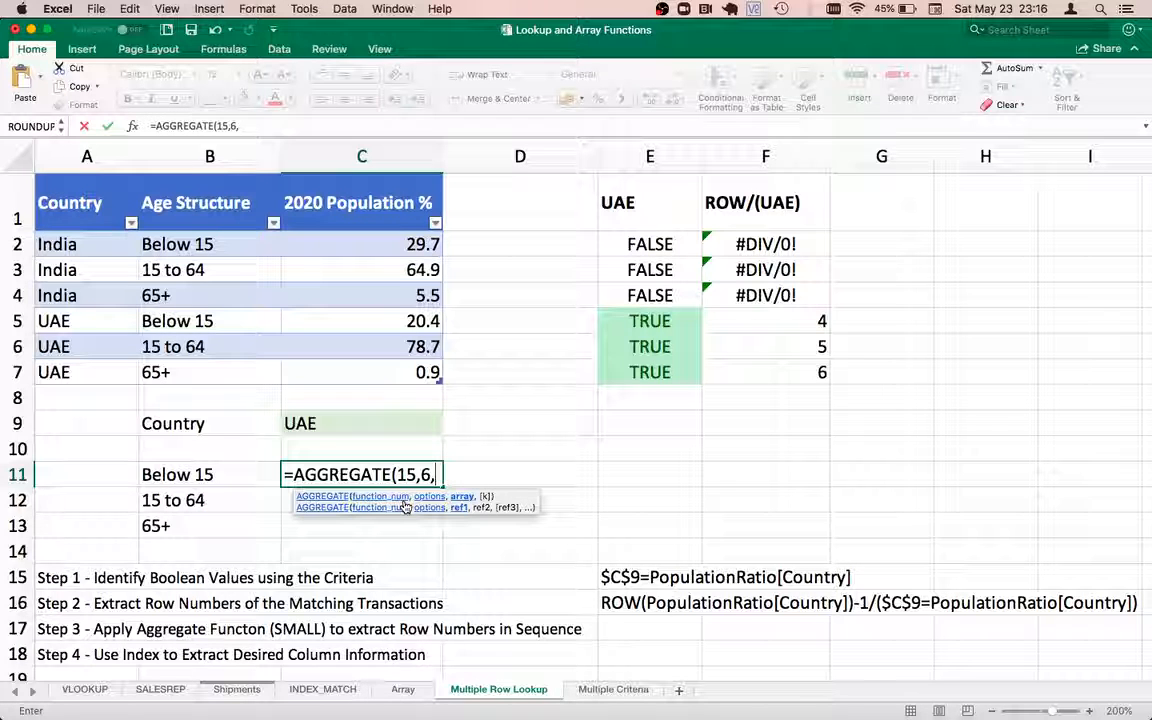
pyautogui.press('super+v')
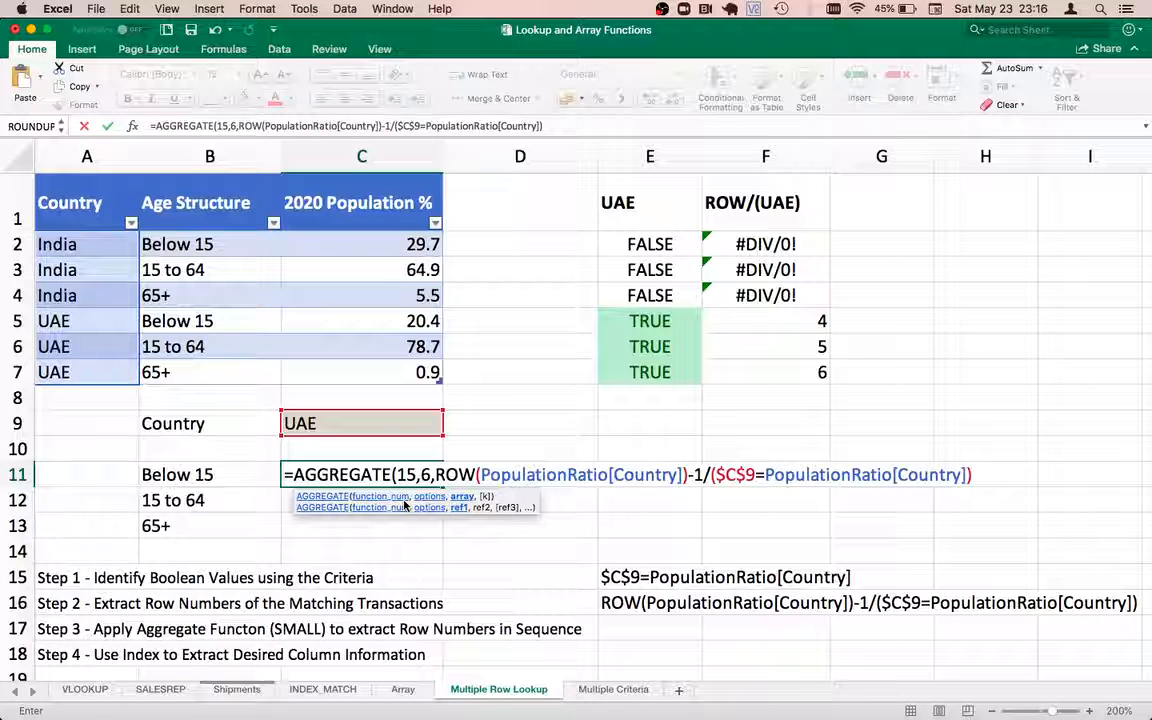
pyautogui.write(',')
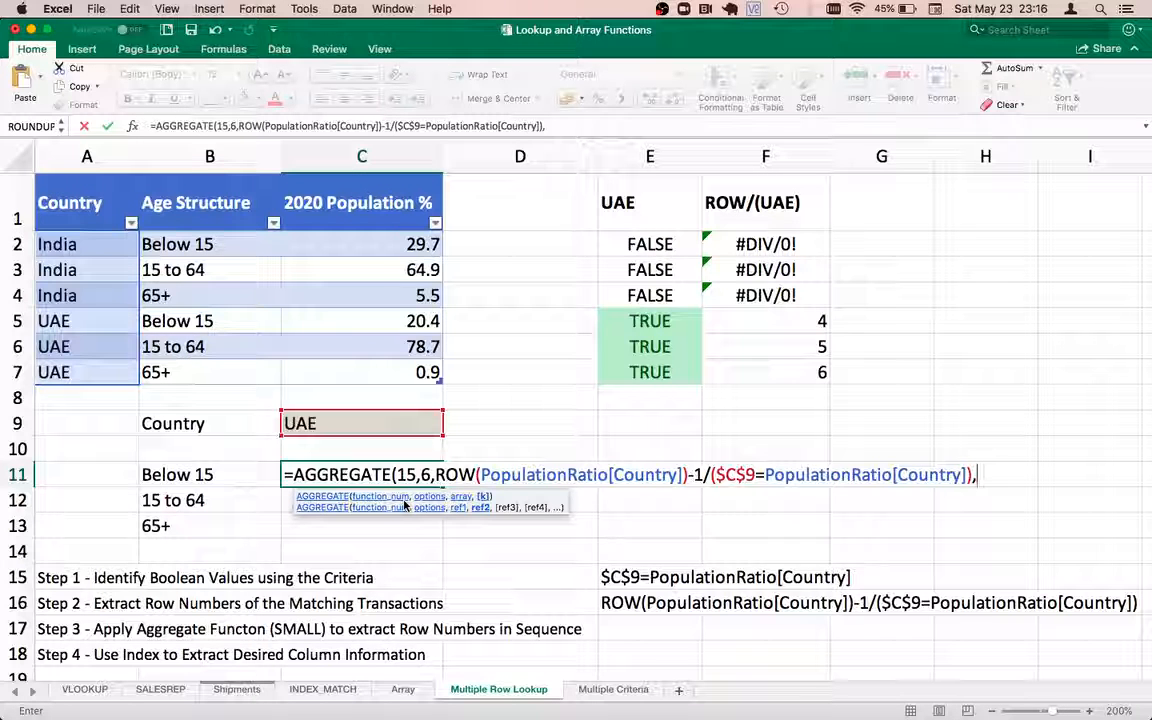
pyautogui.write('1')
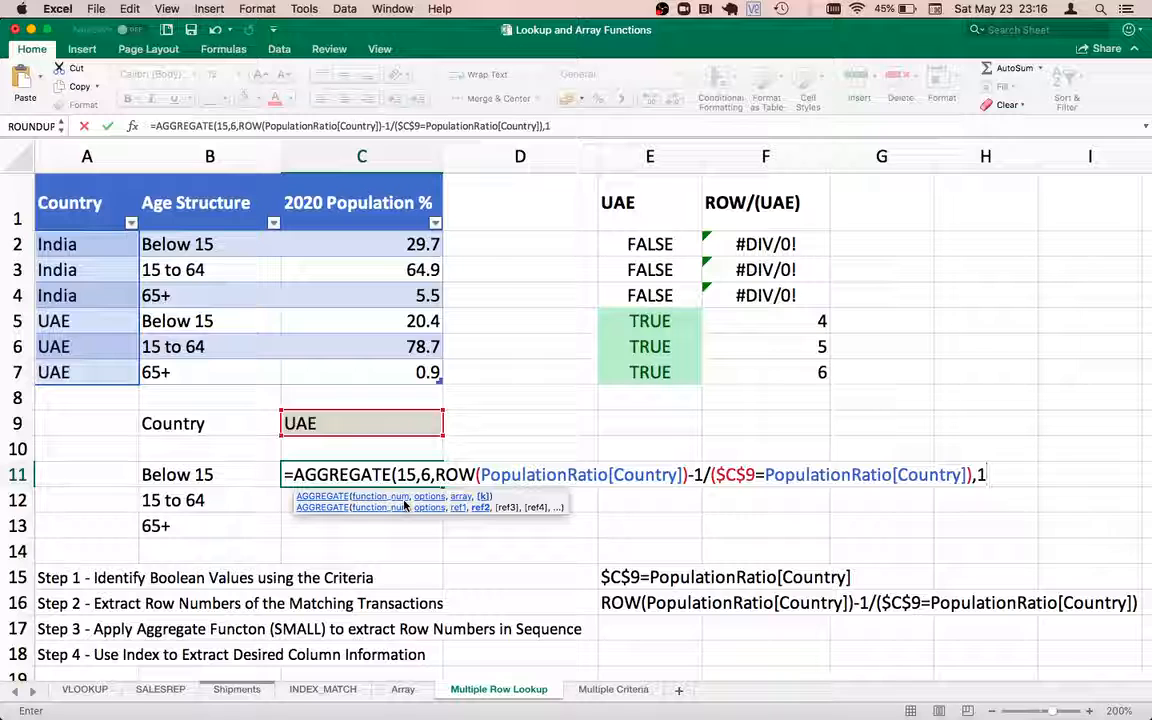
pyautogui.write(')')
pyautogui.press('Return')
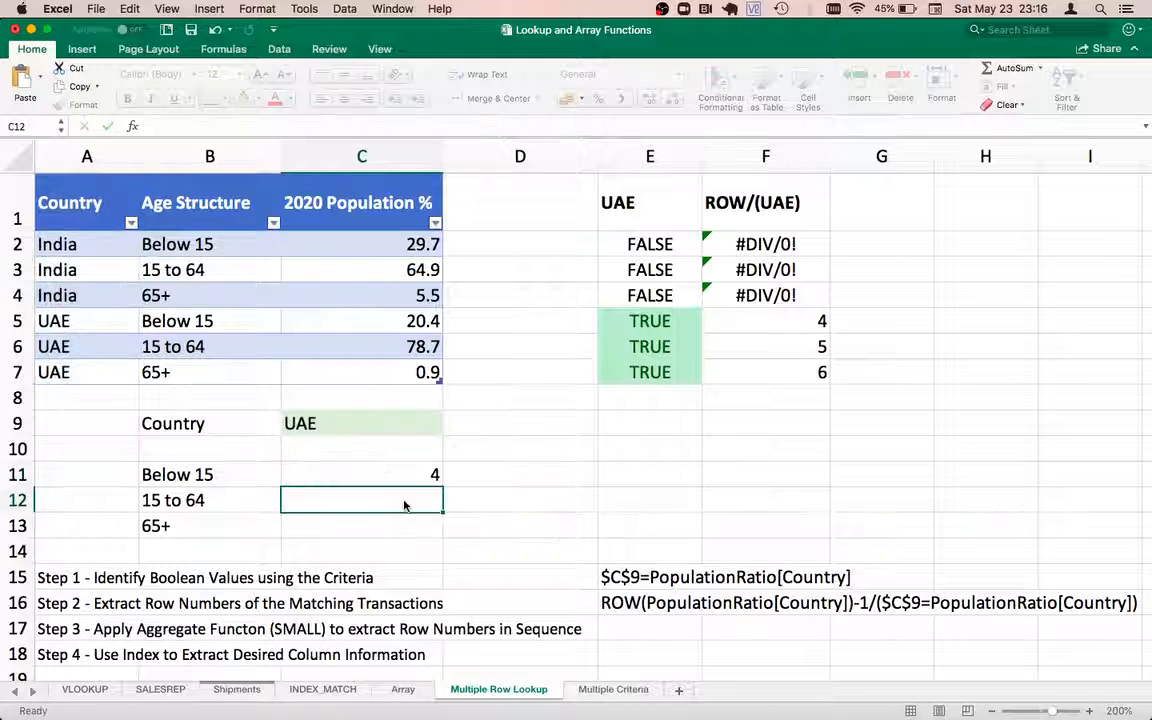
# Step: Copy the AGGREGATE formula from C11 to C12 and set its k argument to 2
pyautogui.press('Up')
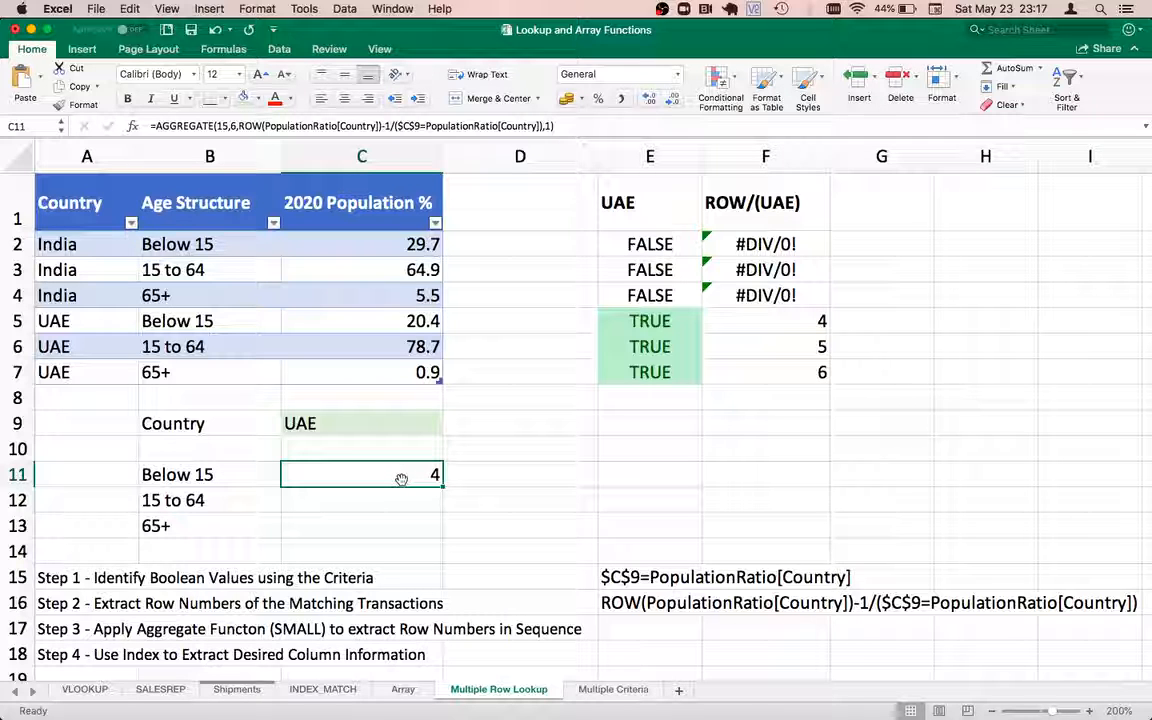
pyautogui.press('cmd+c')
pyautogui.click(397, 494)
pyautogui.press('cmd+v')
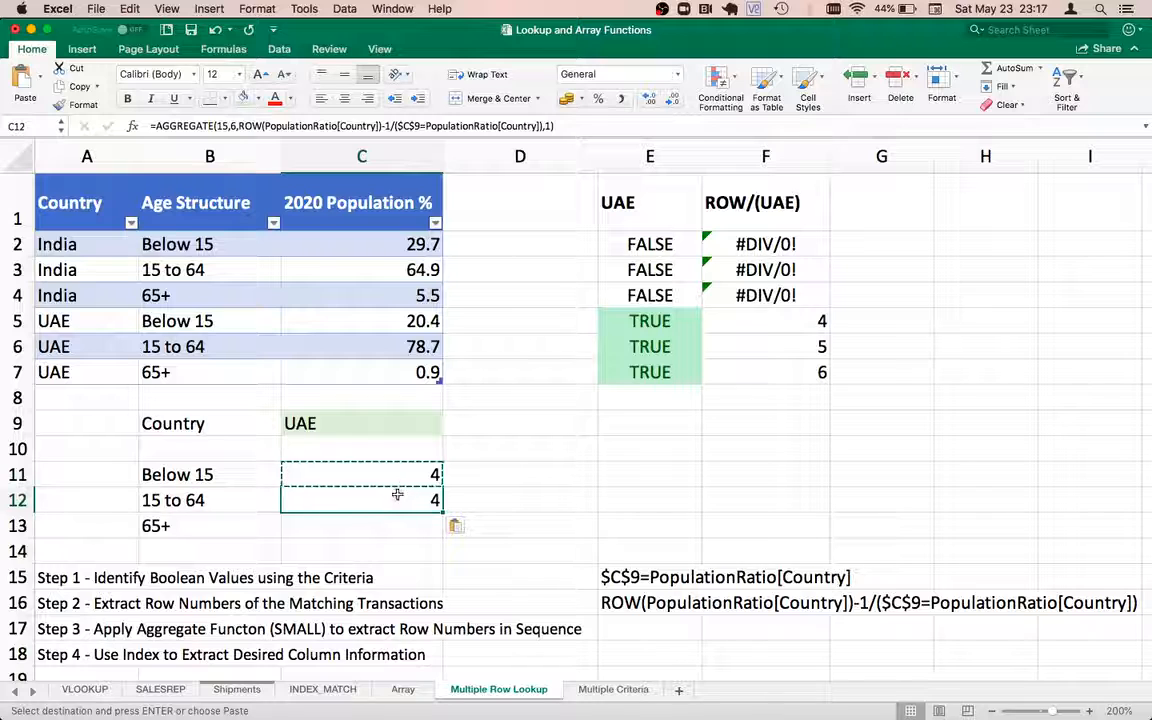
pyautogui.doubleClick(397, 494)
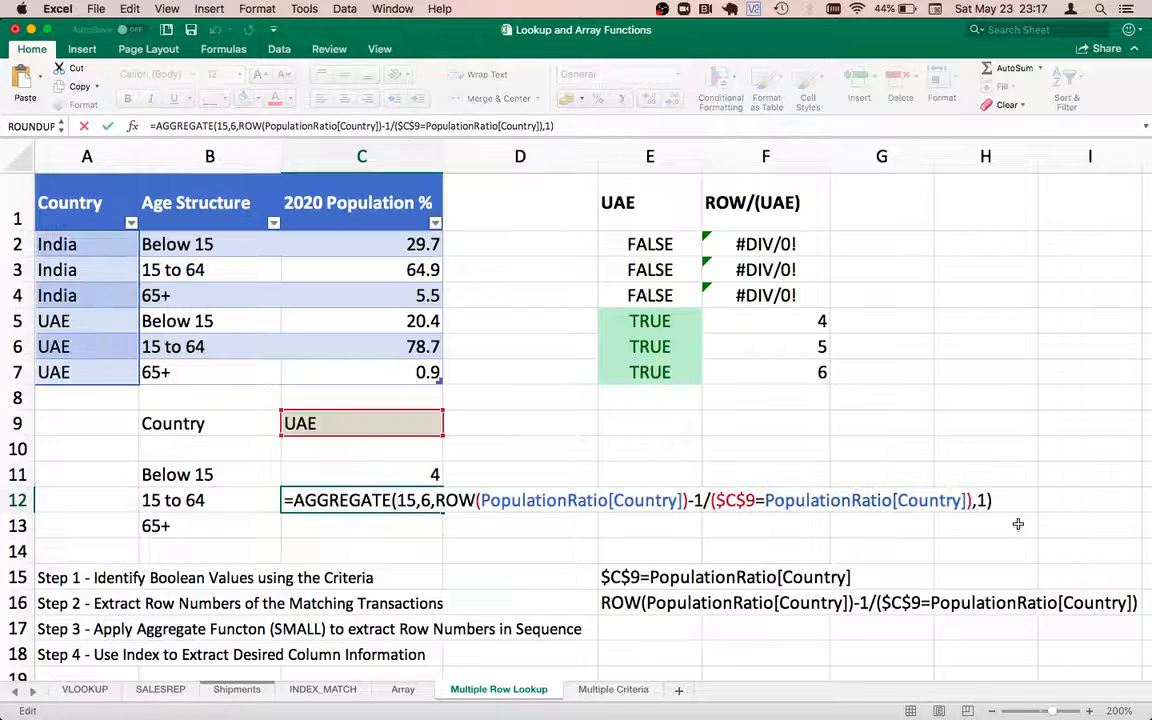
pyautogui.press('Left')
pyautogui.press('BackSpace')
pyautogui.write('2')
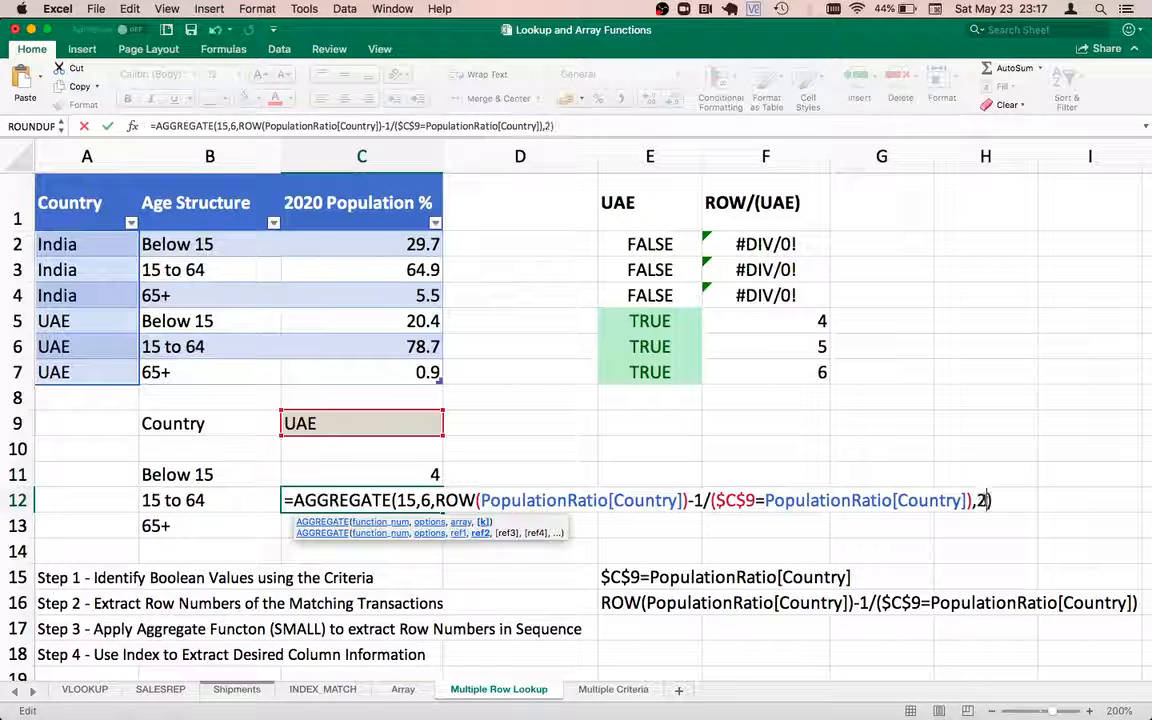
pyautogui.press('Return')
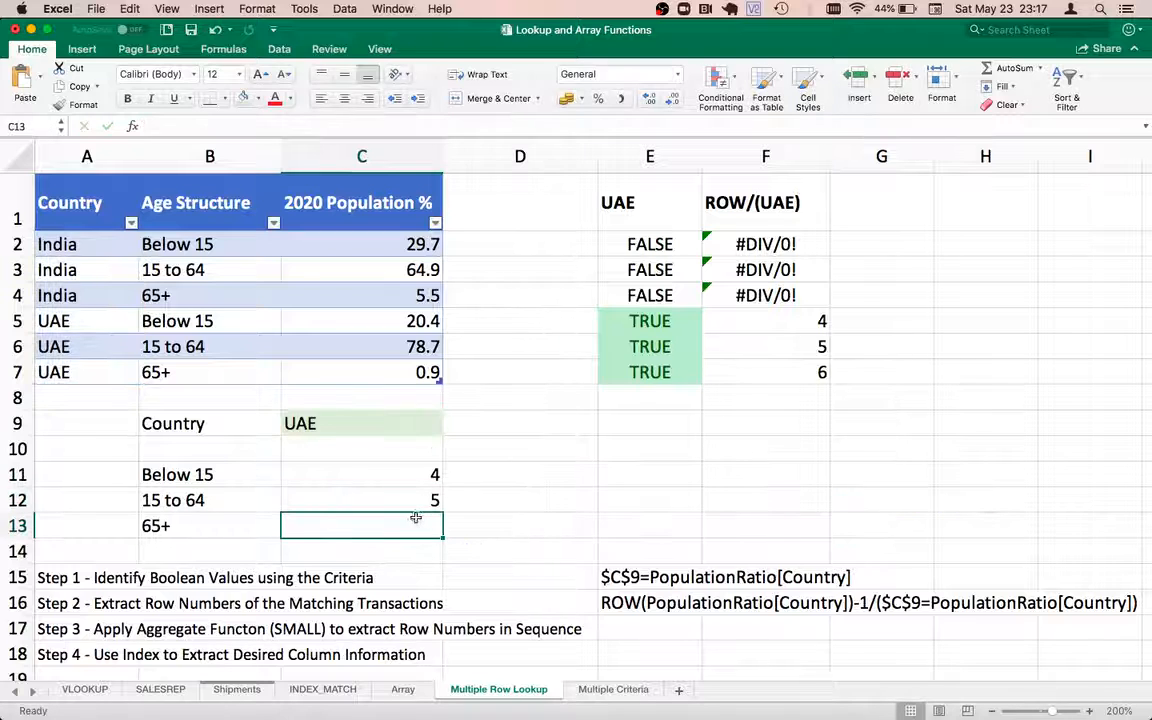
# Step: Copy the AGGREGATE formula from C12 to C13 and set its k argument to 3
pyautogui.press('Escape')
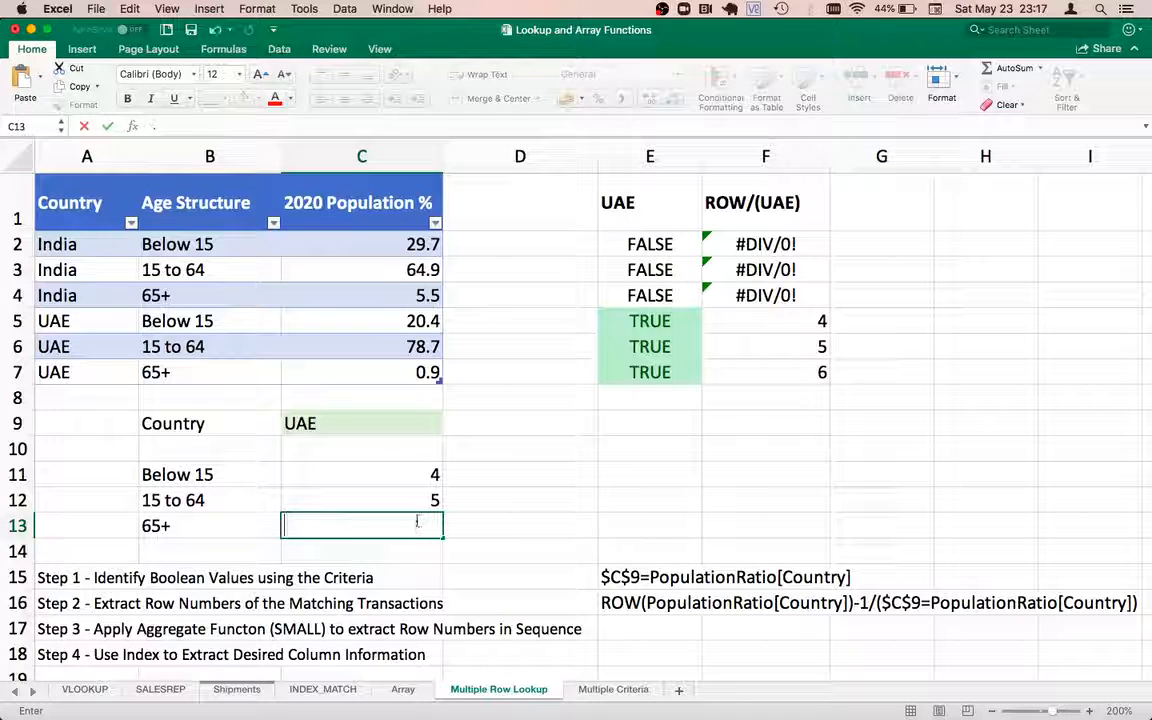
pyautogui.press('Up')
pyautogui.press('super+c')
pyautogui.press('Down')
pyautogui.press('super+v')
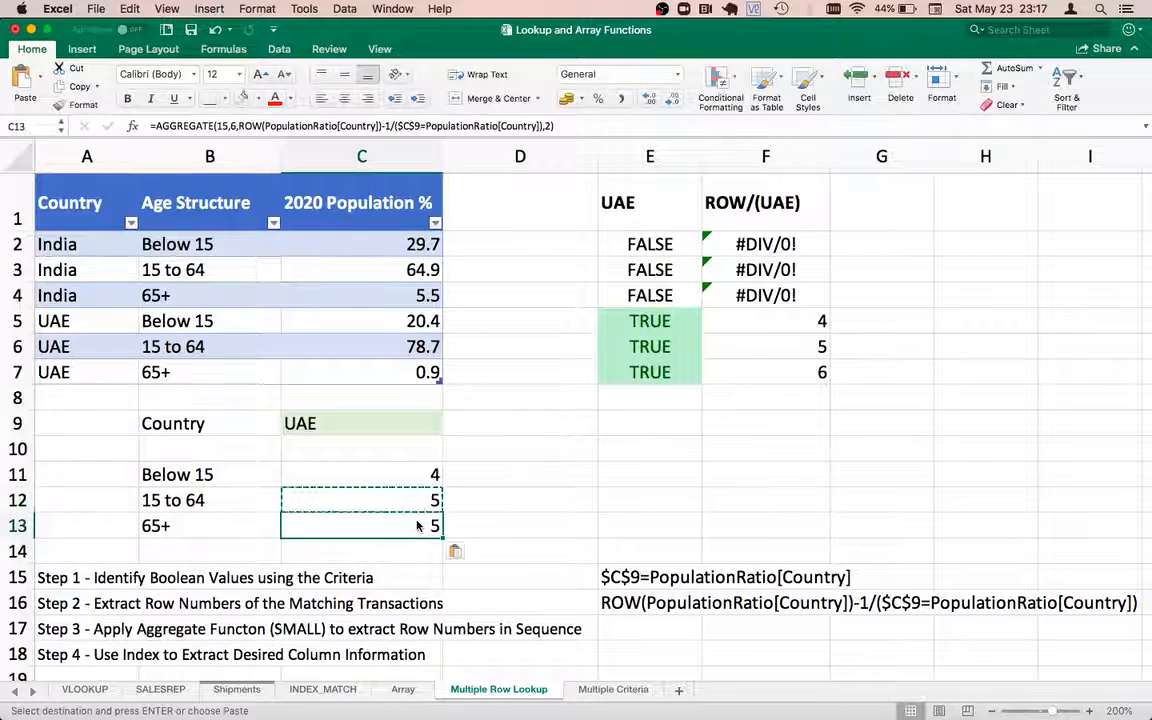
pyautogui.doubleClick(403, 521)
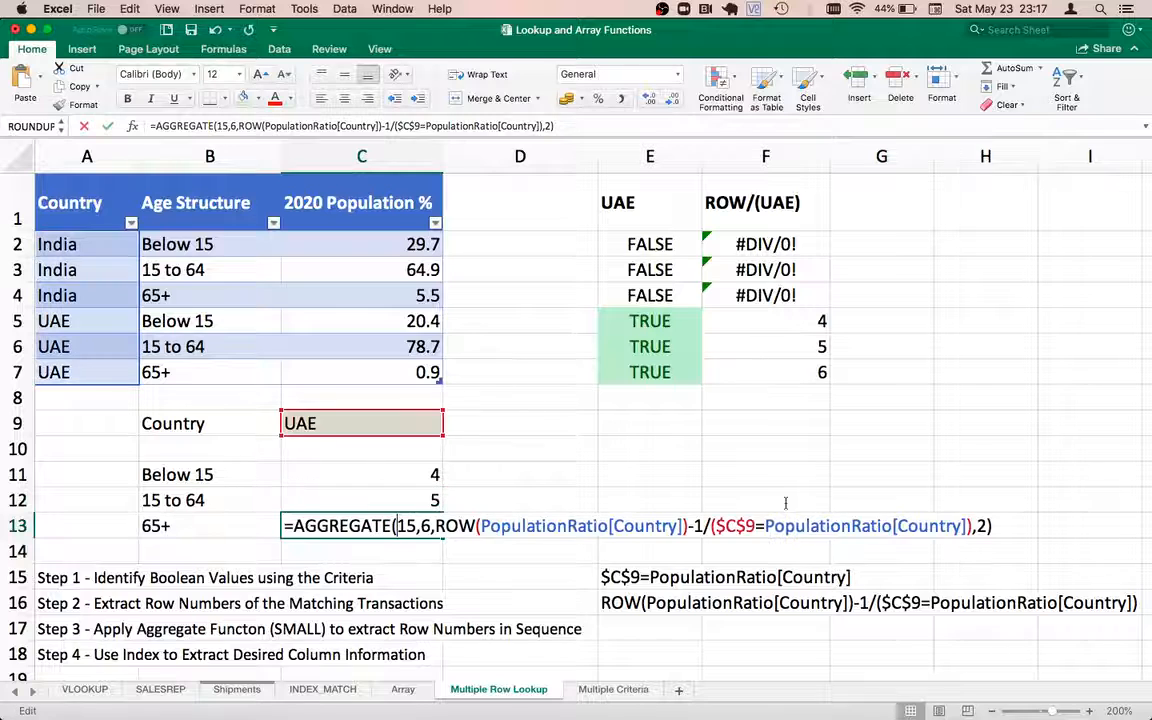
pyautogui.click(983, 526)
pyautogui.press('BackSpace')
pyautogui.write('3')
pyautogui.press('Return')
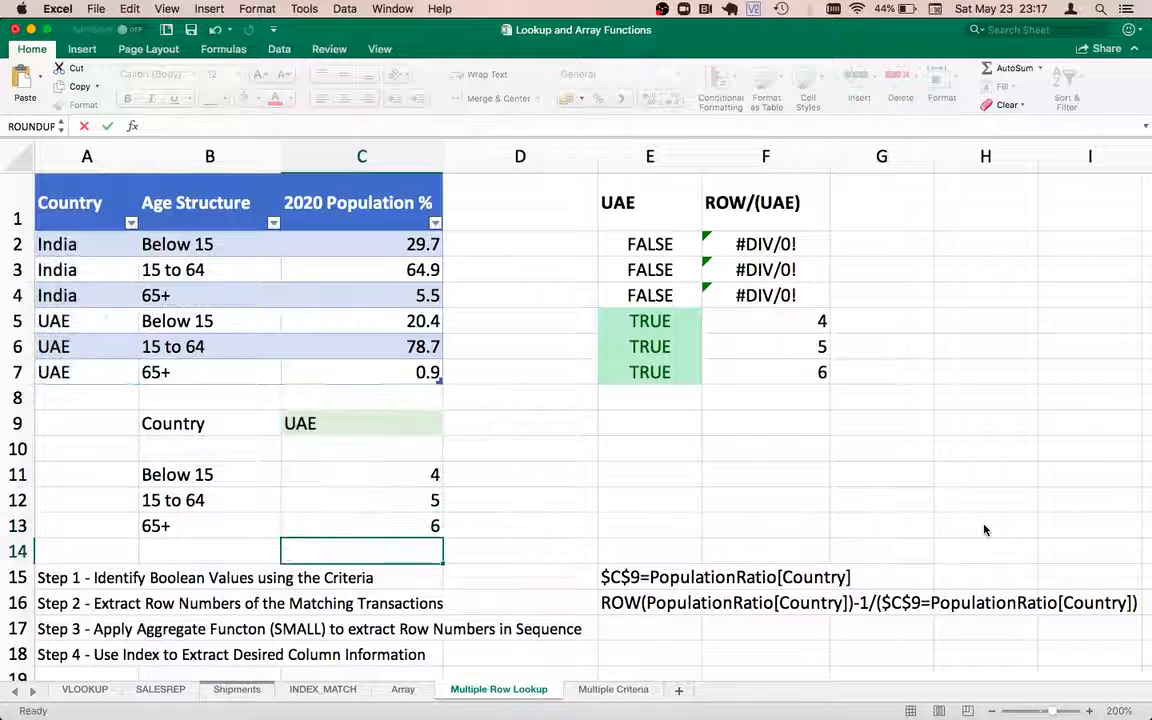
# Step: Set the lookup country in C9 to INDIA
pyautogui.press('Up')
pyautogui.press('Up')
pyautogui.press('Up')
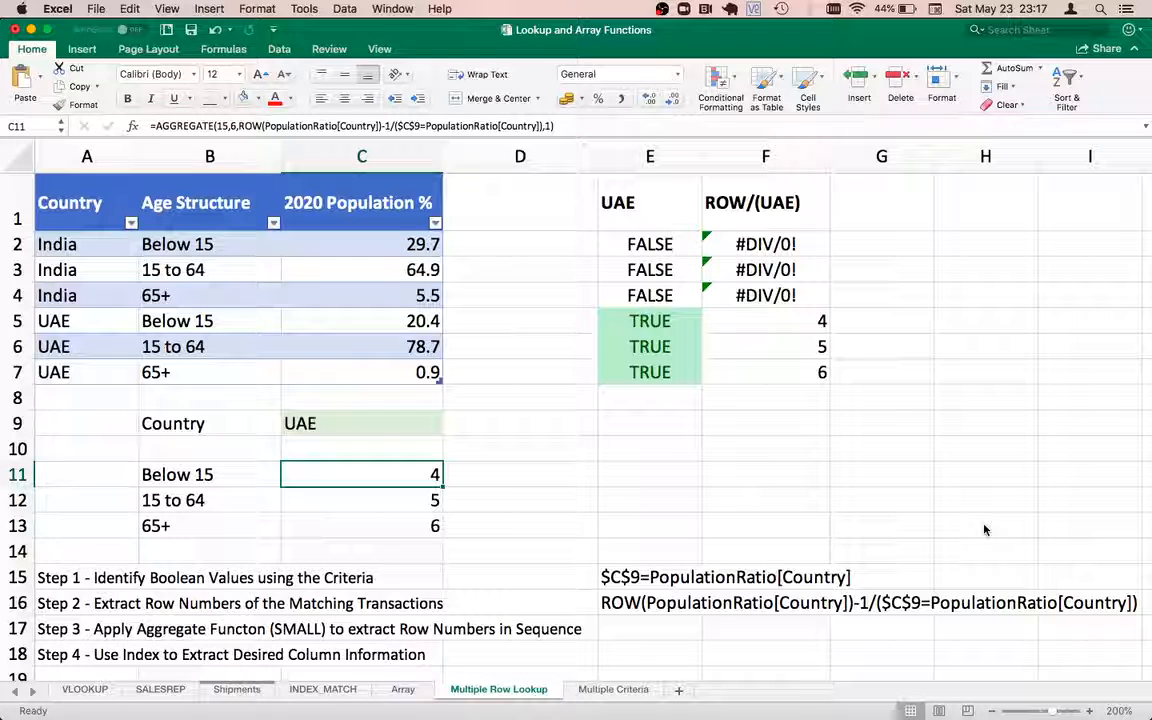
pyautogui.press('Up')
pyautogui.press('Up')
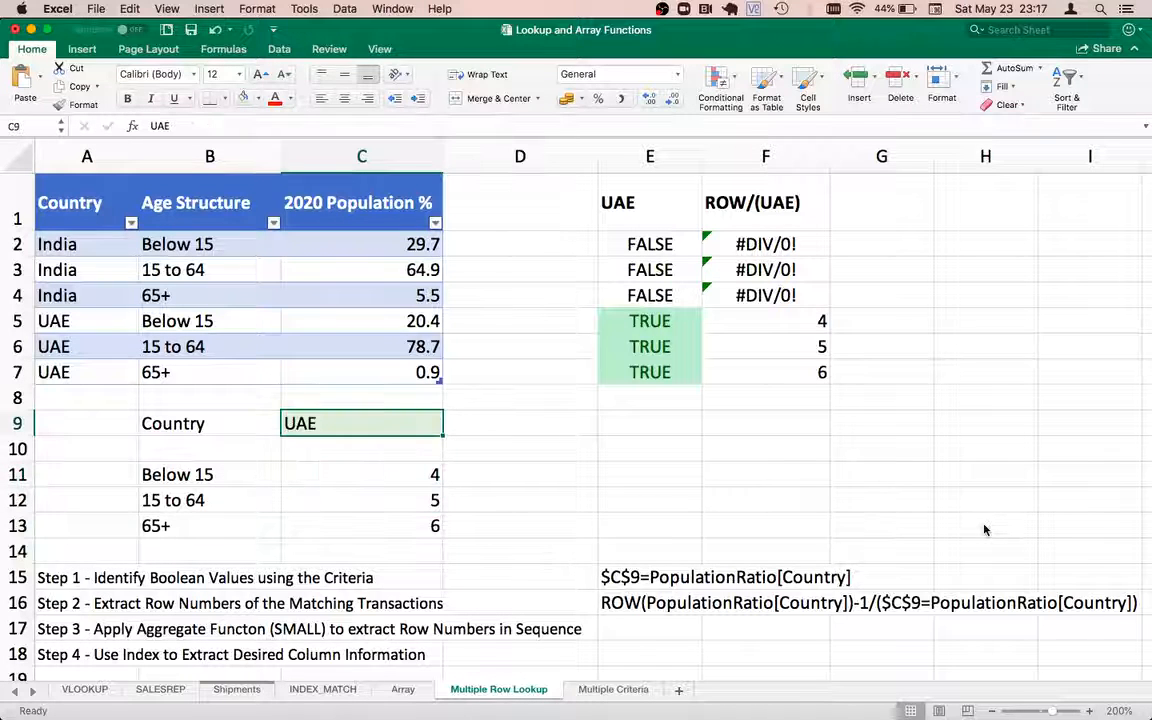
pyautogui.write('INDIA')
pyautogui.press('Return')
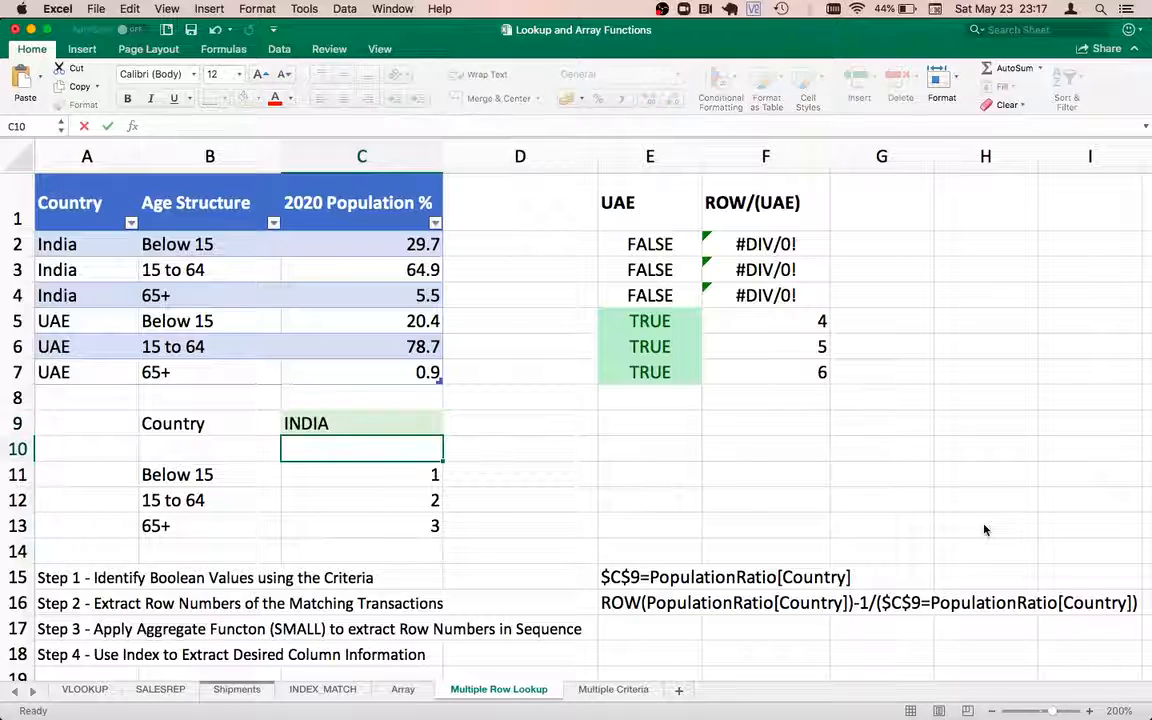
# Step: Review the row numbers returned for the new country and the formulas behind them in C11 and C12
pyautogui.press('Up')
pyautogui.press('Down')
pyautogui.press('Down')
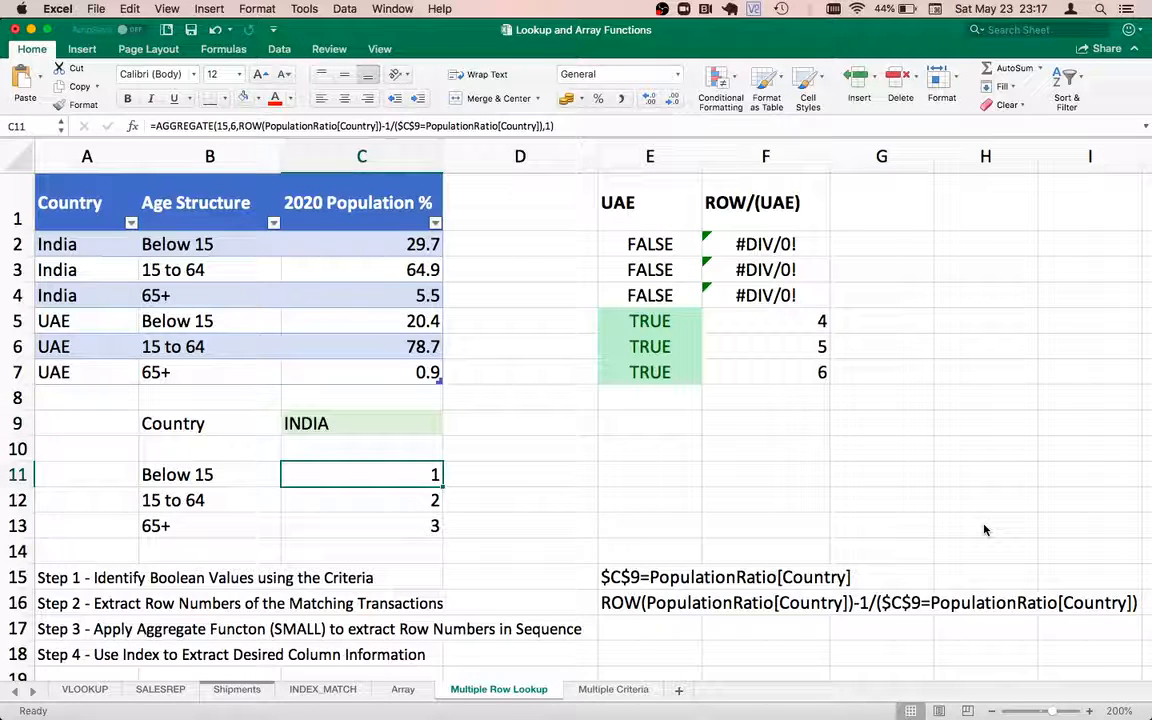
pyautogui.press('Down')
pyautogui.press('Up')
pyautogui.press('Up')
pyautogui.press('Down')
pyautogui.press('Down')
pyautogui.press('Up')
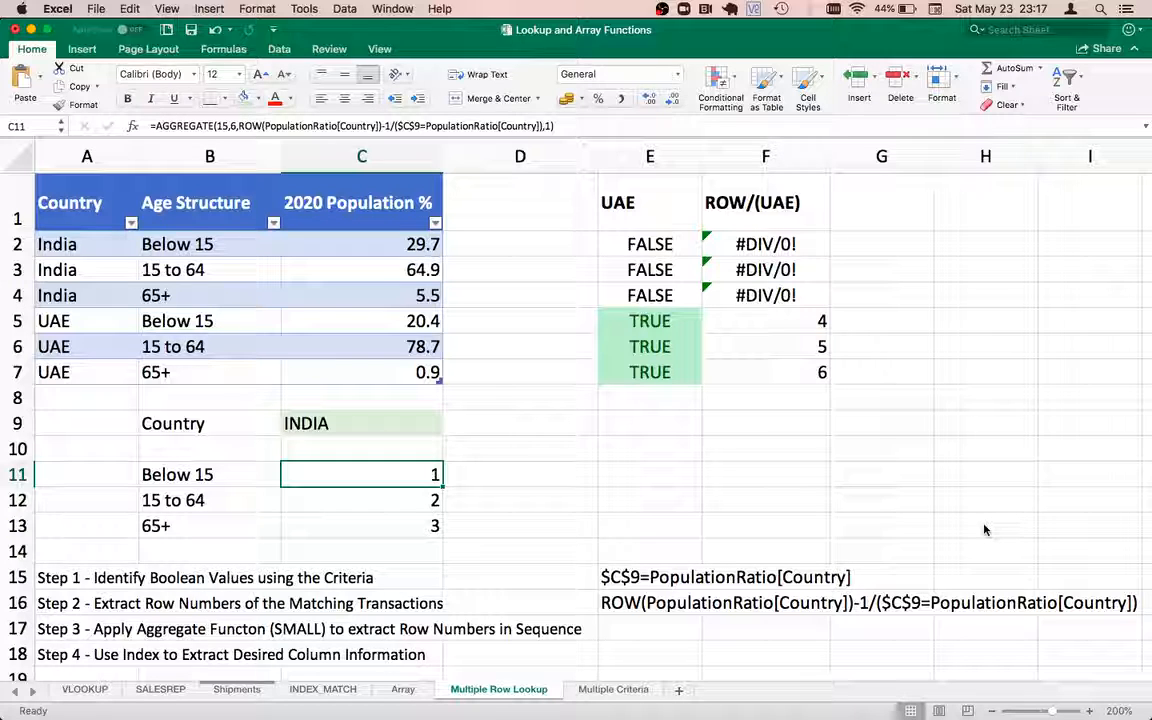
# Step: Copy the C11 expression into E17 as text beside Step 3: AGGREGATE(15,6,ROW(PopulationRatio[Country])-1/($C$9=PopulationRatio[Country]),1)
pyautogui.doubleClick(349, 474)
pyautogui.click(294, 475)
pyautogui.hotkey('shift', 'End')
pyautogui.press('super+c')
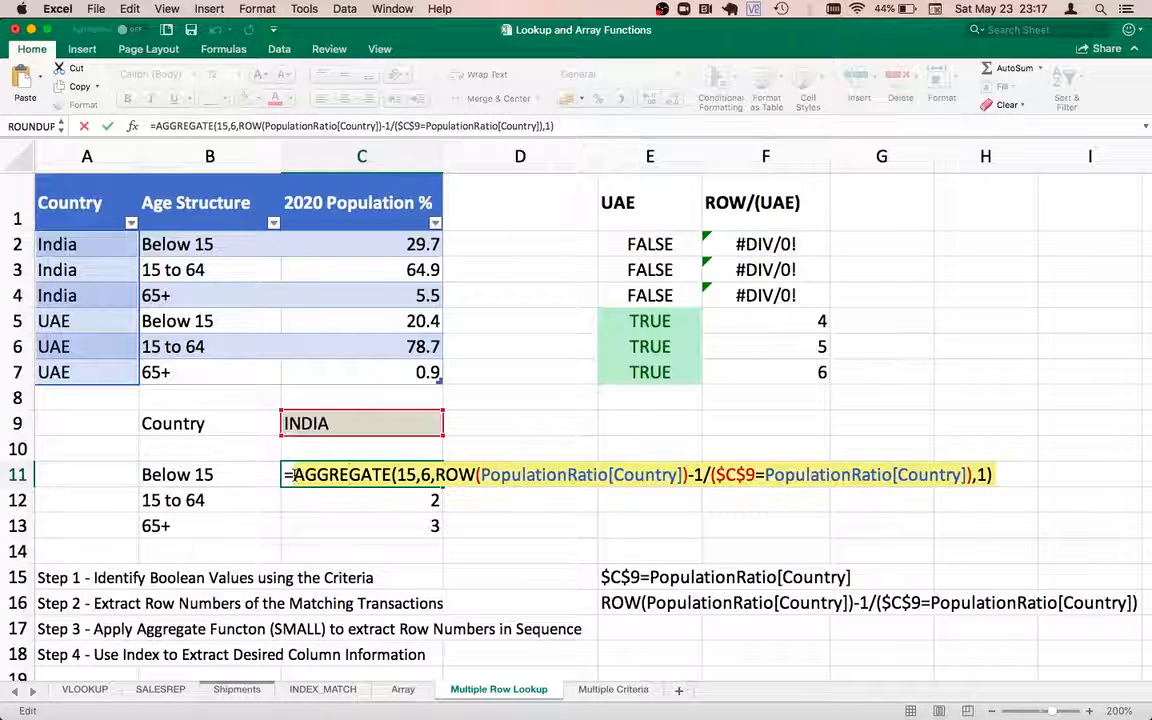
pyautogui.press('Return')
pyautogui.press('Return')
pyautogui.press('Right')
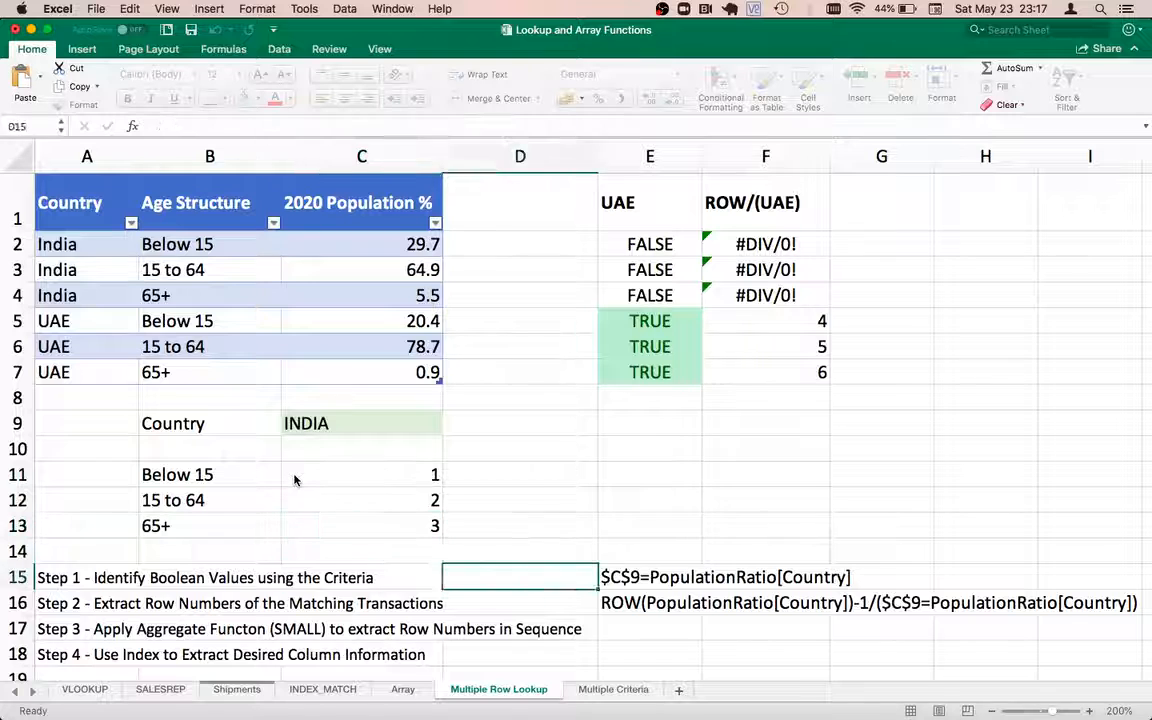
pyautogui.press('Down')
pyautogui.press('Down')
pyautogui.press('Down')
pyautogui.press('Right')
pyautogui.press('Down')
pyautogui.write("'")
pyautogui.hotkey('ctrl', 'v')
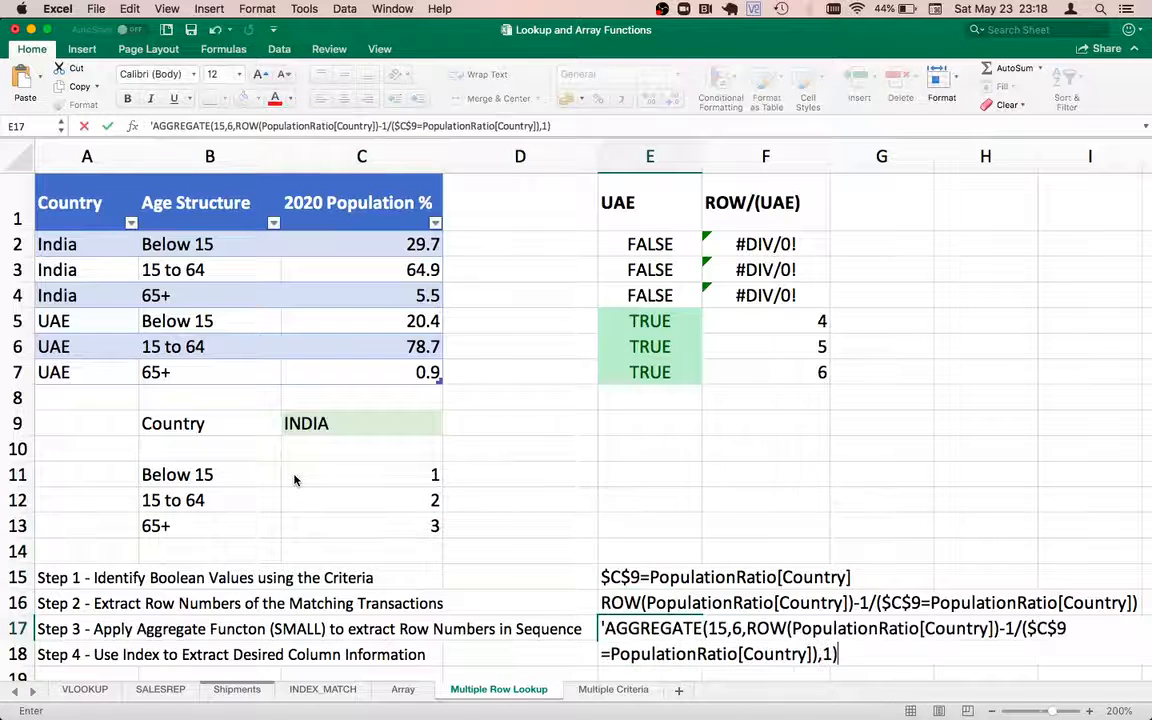
pyautogui.press('Return')
pyautogui.press('Up')
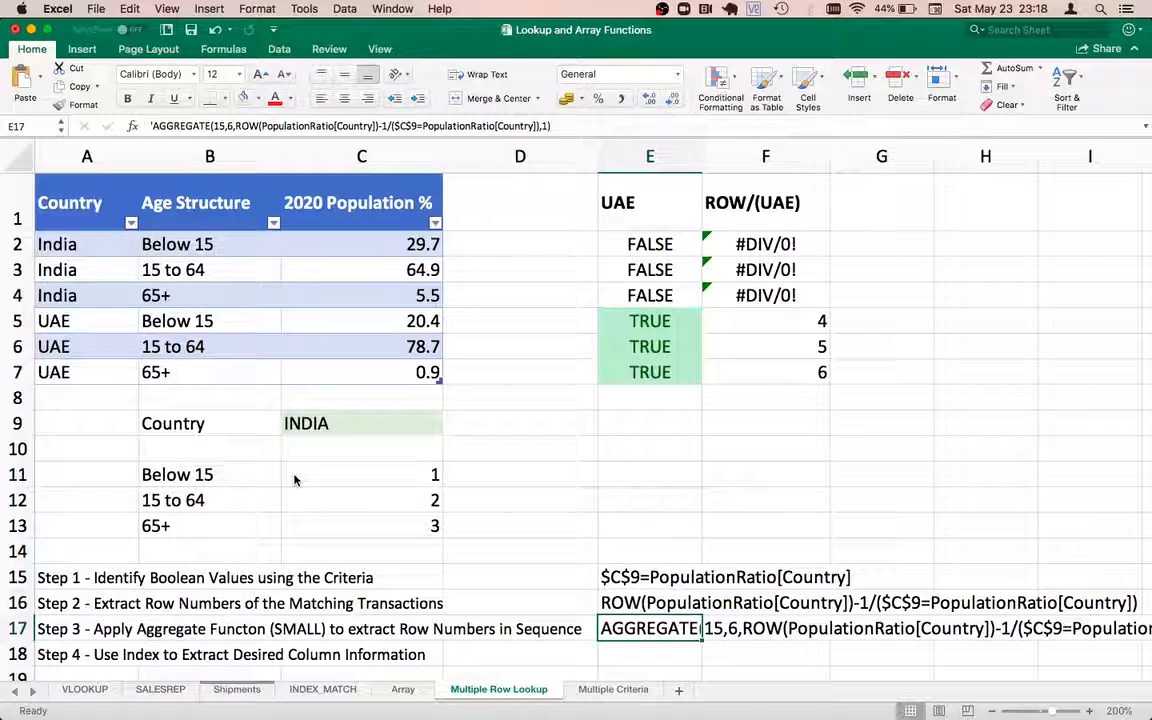
# Step: Go to the Step 4 note in A18 to read about extracting column information with INDEX
pyautogui.press('Left')
pyautogui.press('Left')
pyautogui.press('Left')
pyautogui.press('Left')
pyautogui.press('Down')
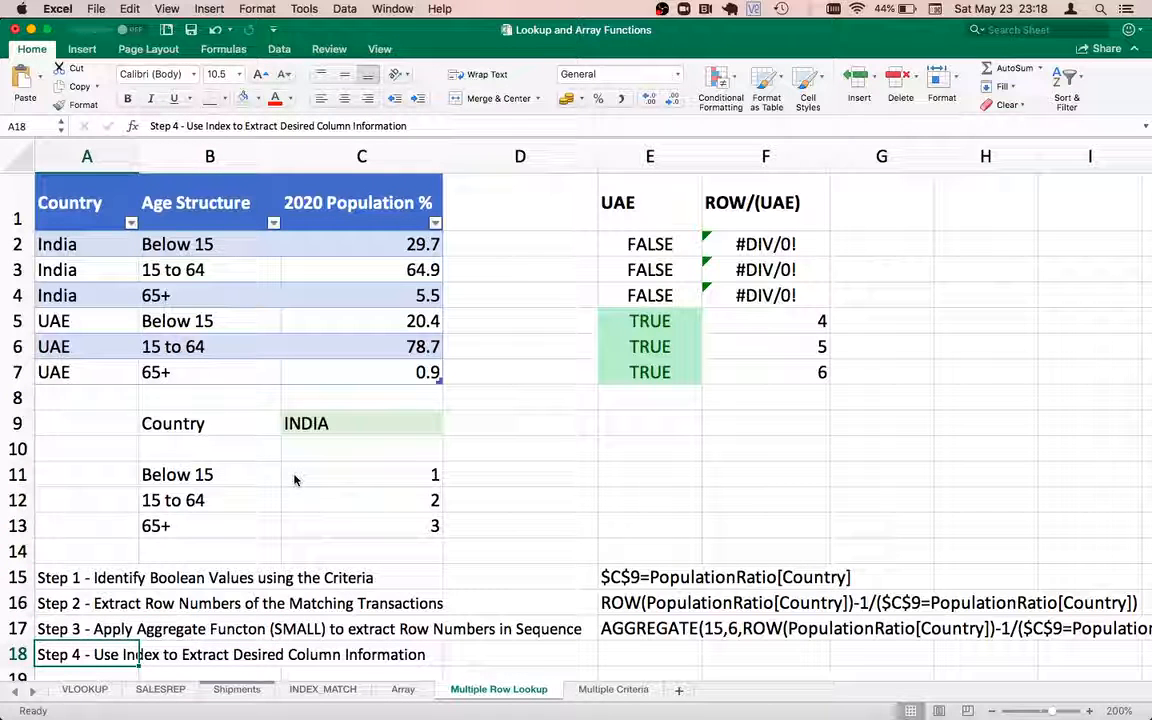
# Step: Clear the AGGREGATE formula from C11
pyautogui.press('Up')
pyautogui.press('Right')
pyautogui.press('Right')
pyautogui.press('Right')
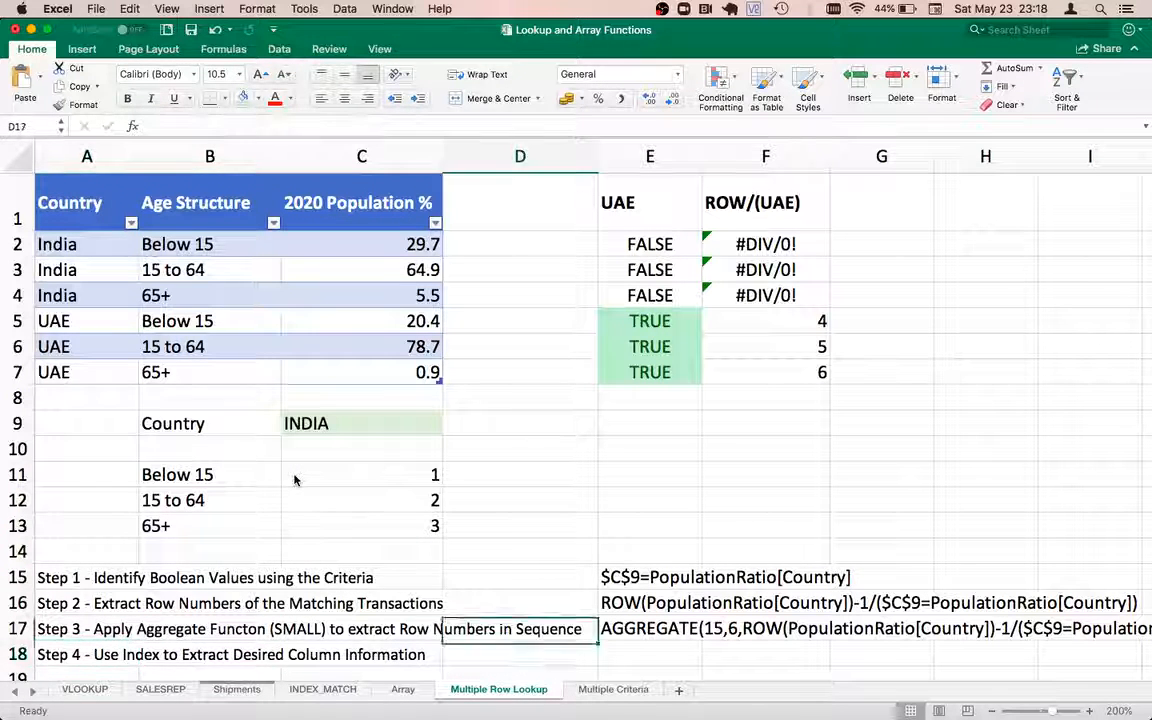
pyautogui.press('Up')
pyautogui.press('Up')
pyautogui.press('Up')
pyautogui.click(294, 480)
pyautogui.press('BackSpace')
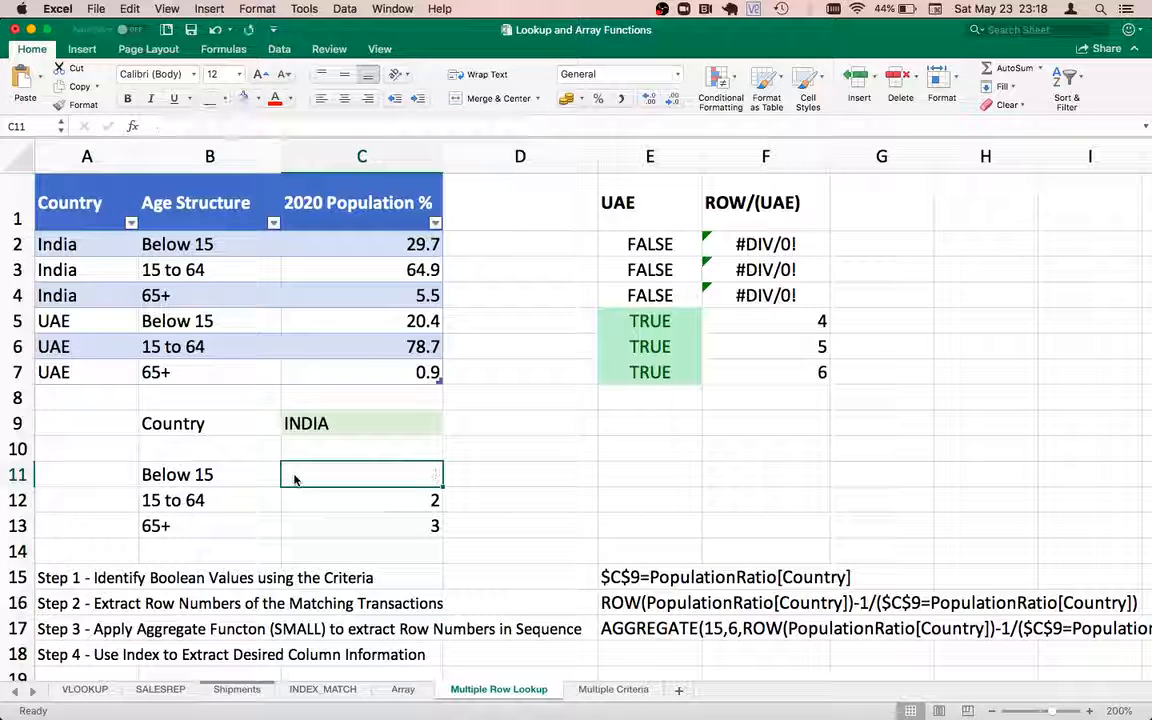
# Step: Begin an INDEX formula in C11 with the PopulationRatio table as its array
pyautogui.write('=ind')
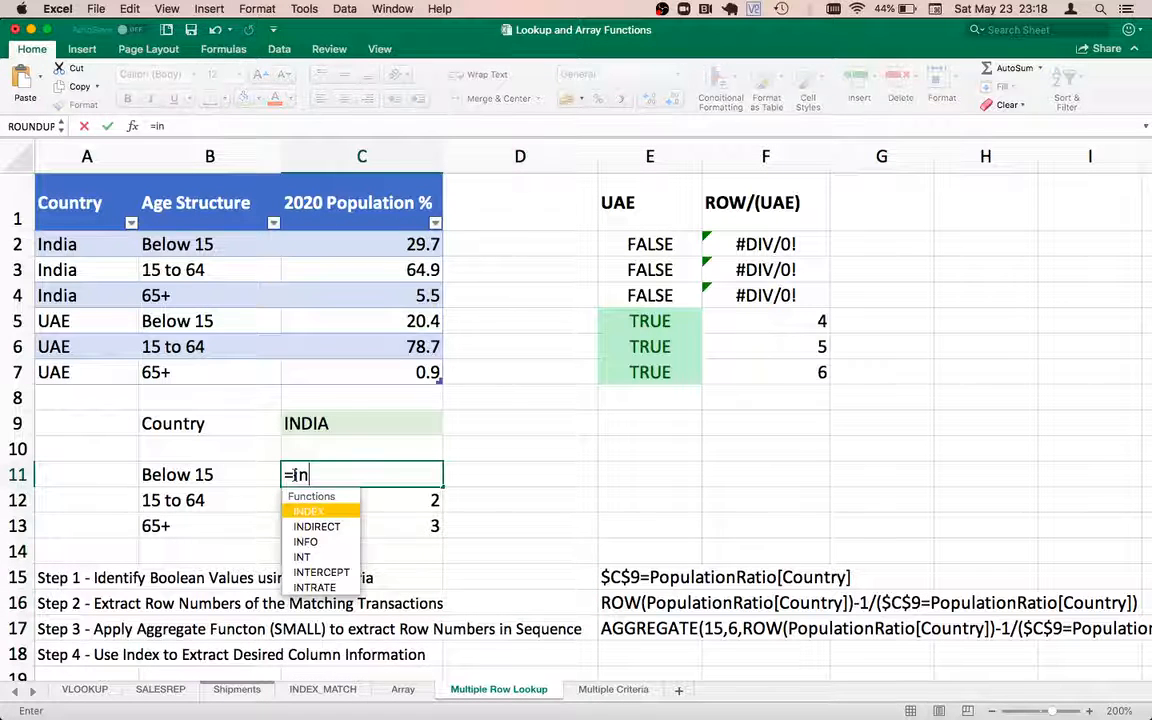
pyautogui.press('BackSpace')
pyautogui.press('BackSpace')
pyautogui.press('BackSpace')
pyautogui.write('INDEX(')
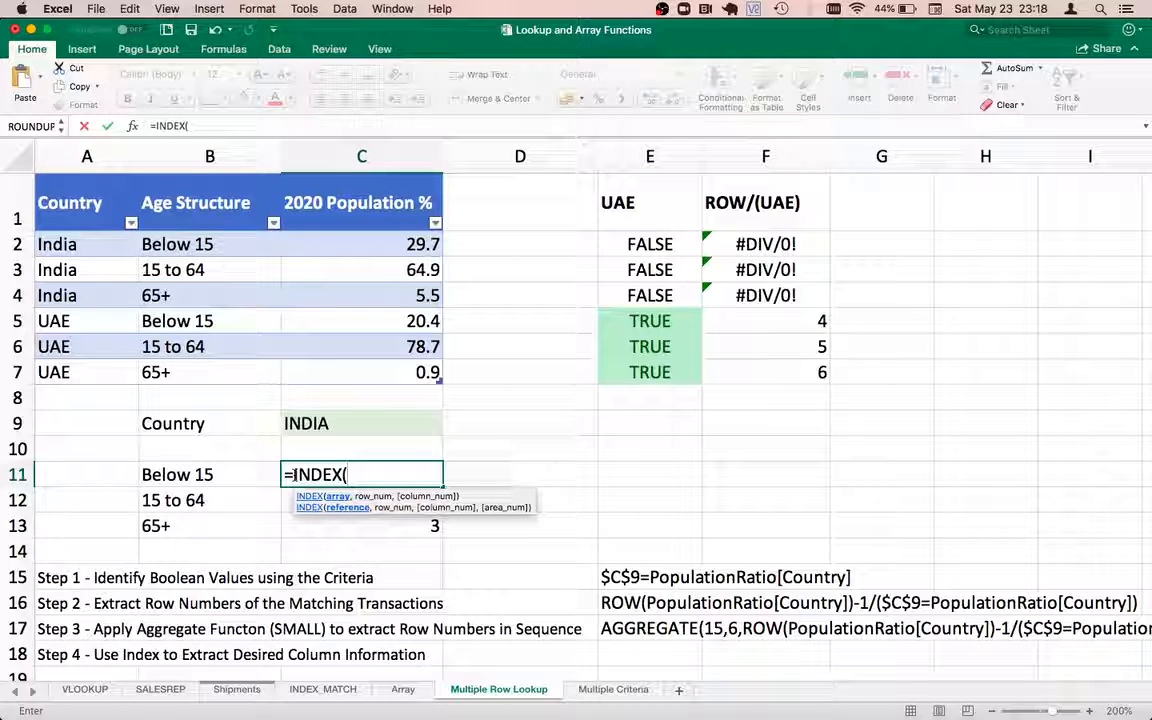
pyautogui.write('POP')
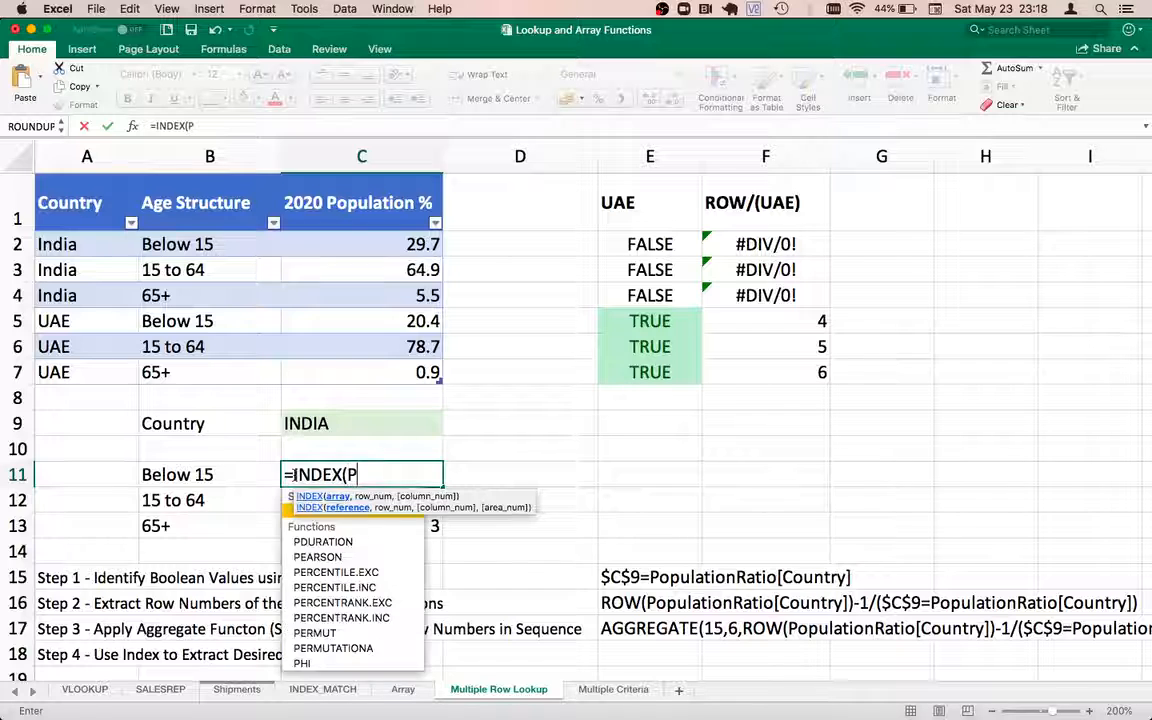
pyautogui.doubleClick(289, 511)
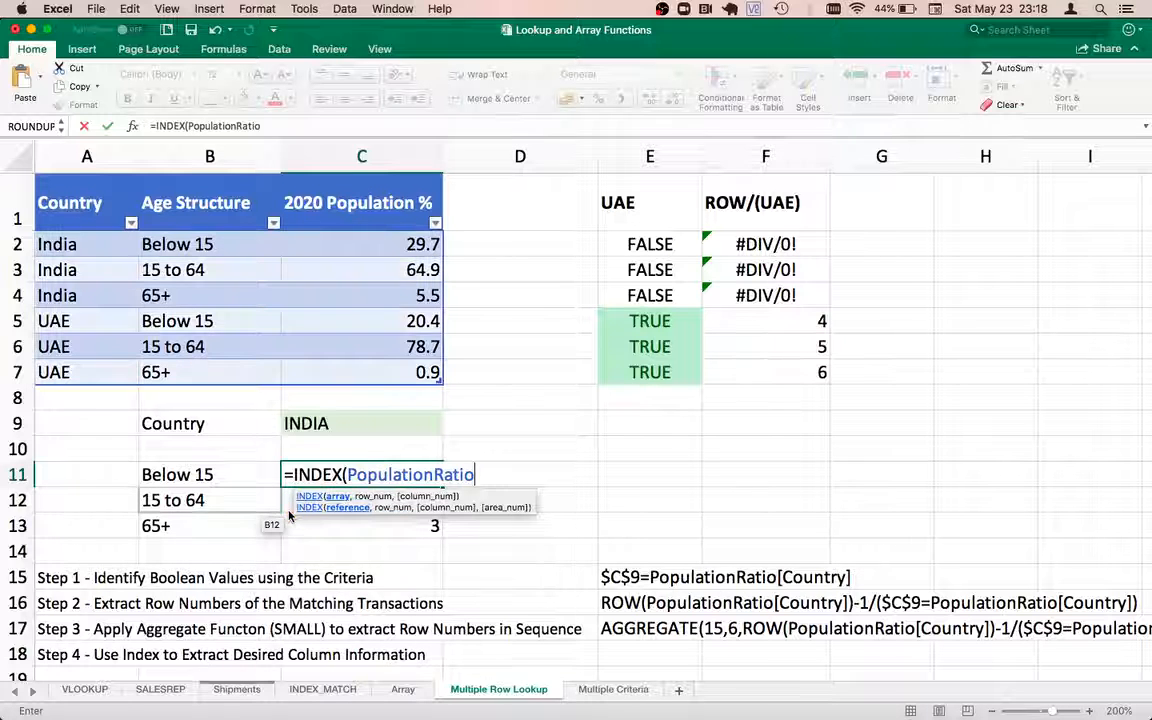
pyautogui.write(',')
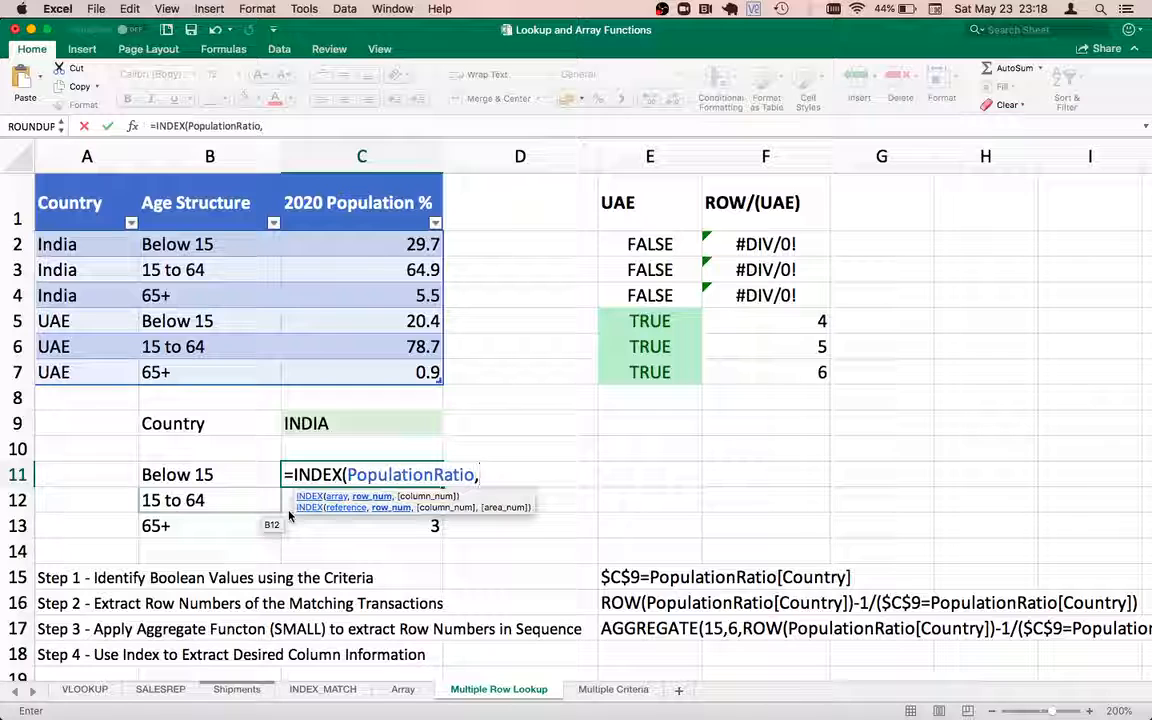
# Step: Complete the C11 INDEX formula with the copied AGGREGATE expression as row number and 3 as column number
pyautogui.press('super+v')
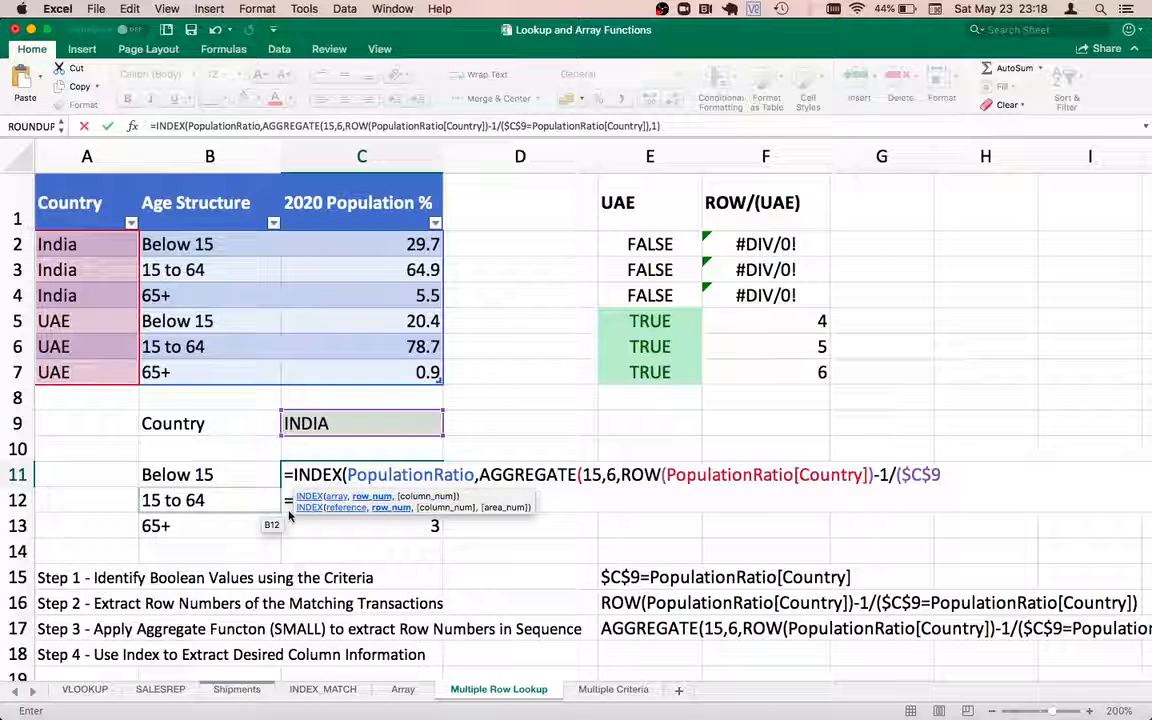
pyautogui.scroll(-3, 494, 412)
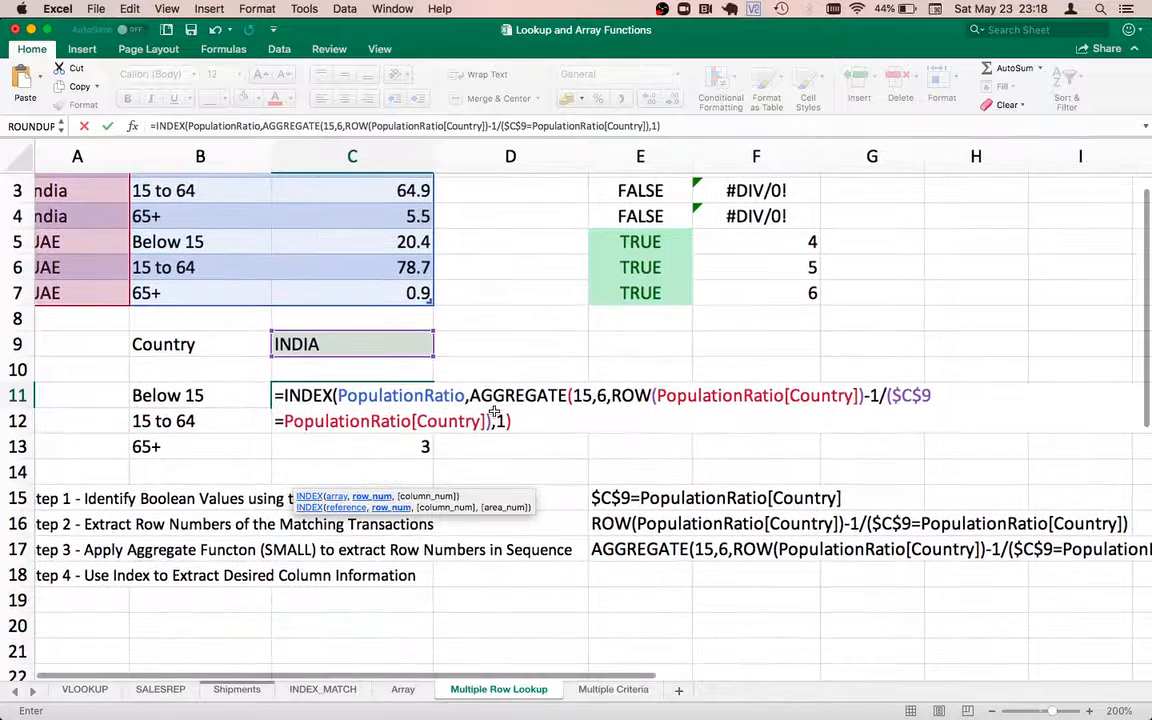
pyautogui.click(376, 418)
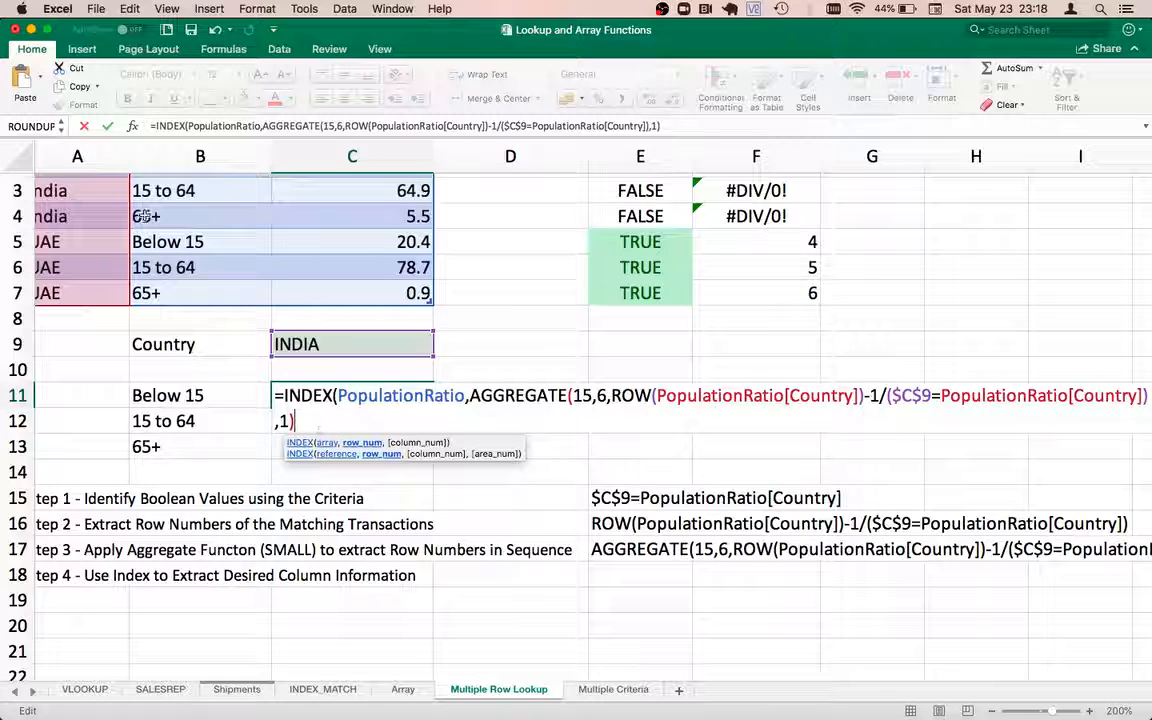
pyautogui.scroll(3, 396, 315)
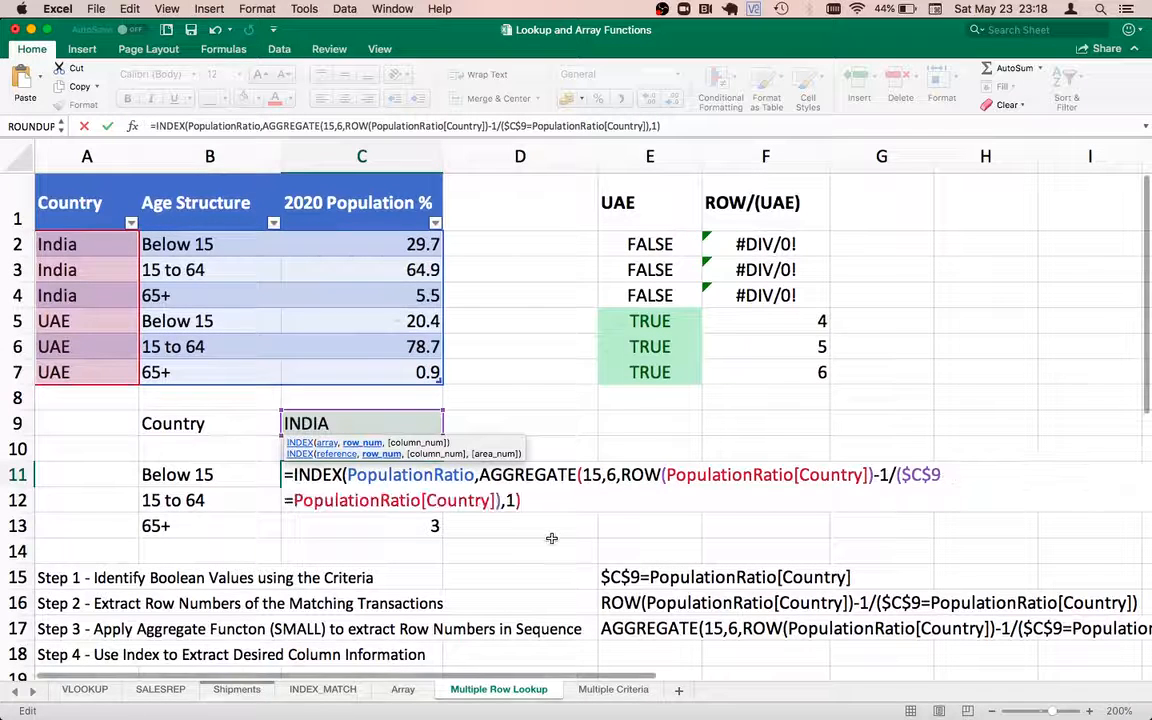
pyautogui.write(',3')
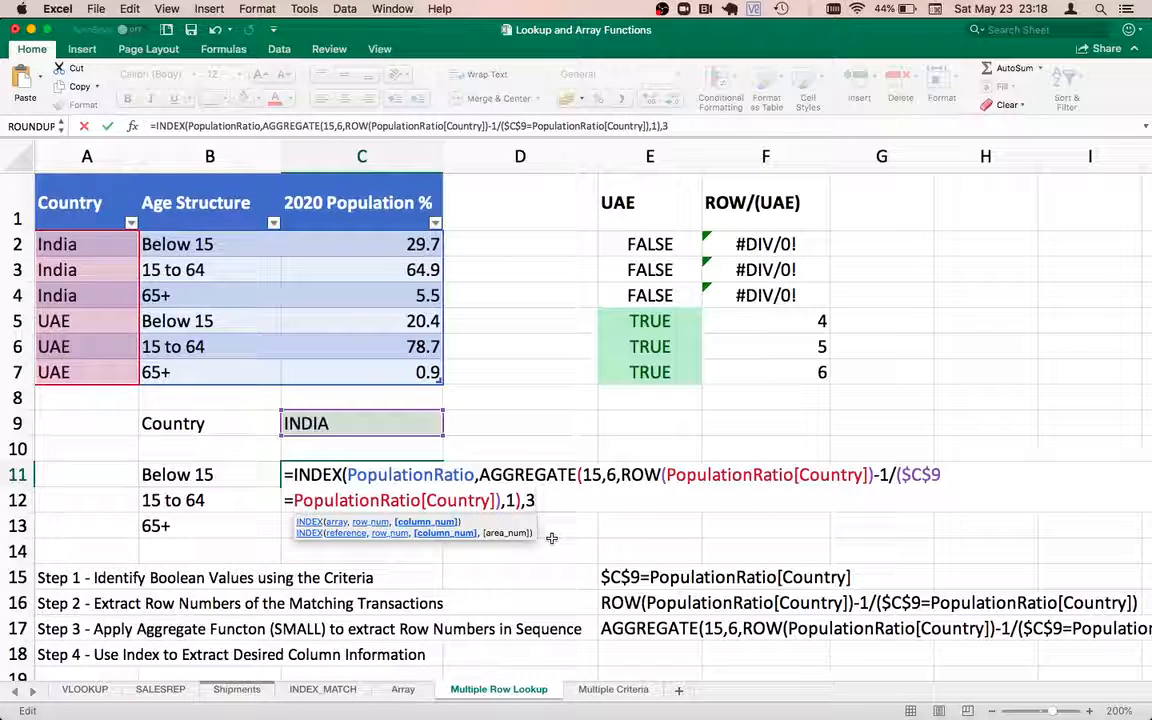
pyautogui.write(')')
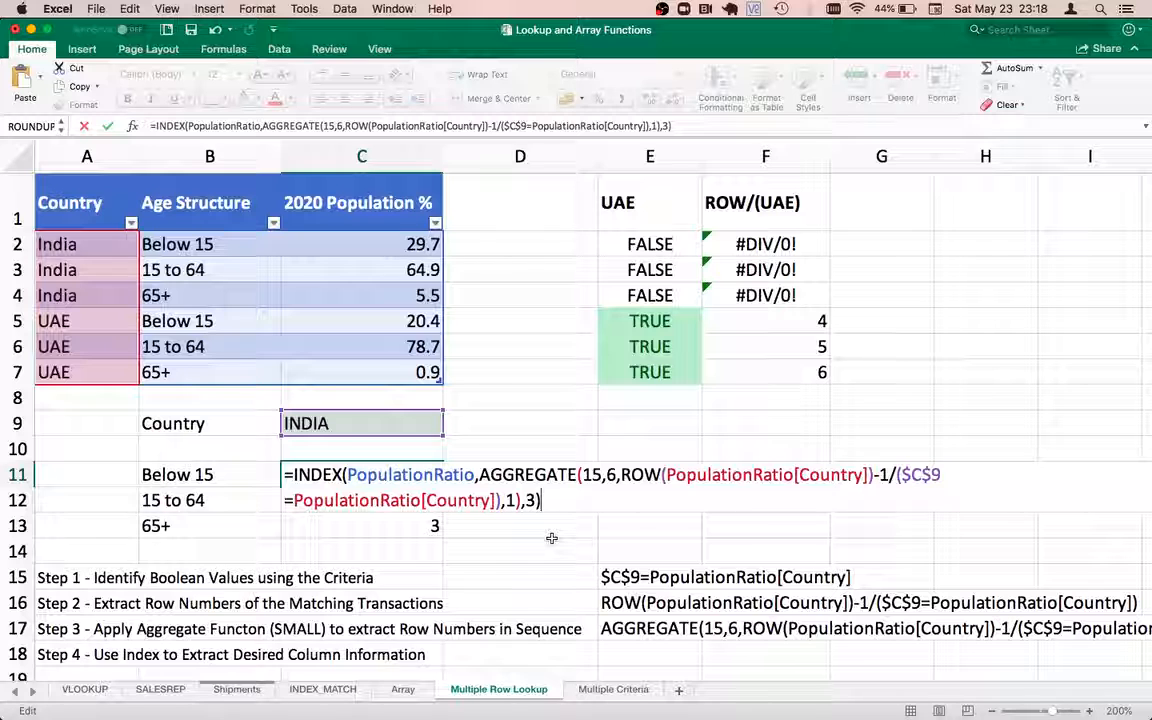
pyautogui.press('Return')
pyautogui.press('Up')
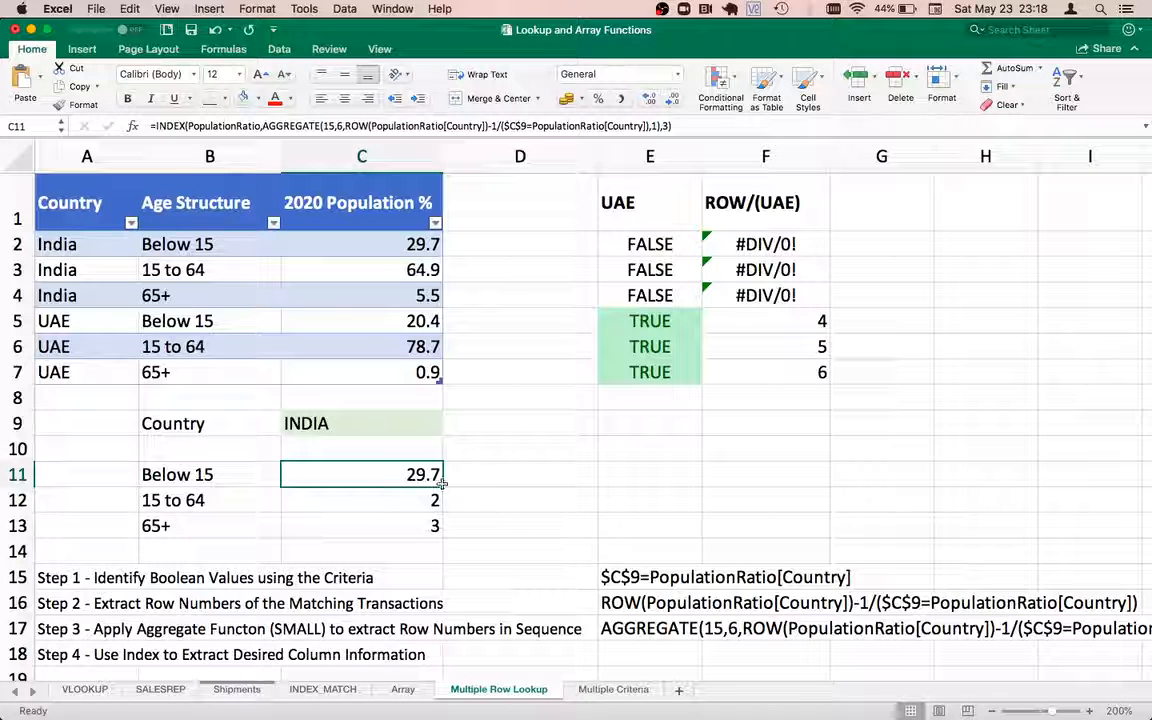
# Step: Try filling the C11 INDEX formula down through C13 and undo the fill
pyautogui.moveTo(440, 485); pyautogui.dragTo(438, 530)
pyautogui.click(405, 503)
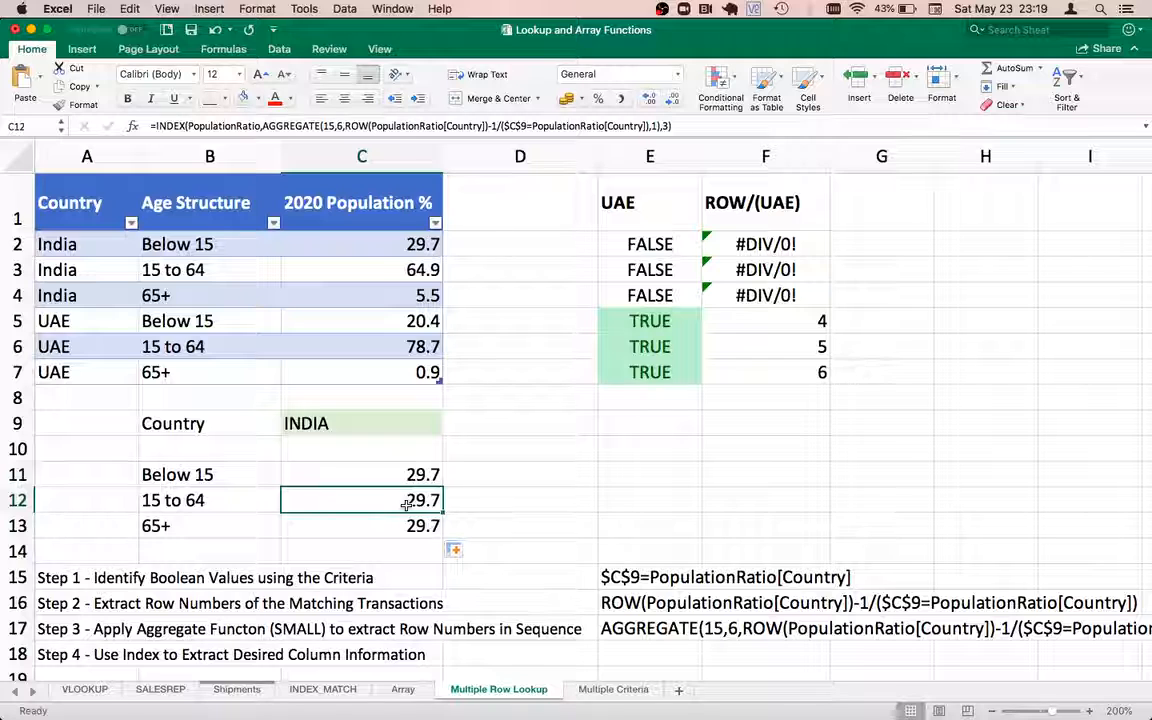
pyautogui.press('super+z')
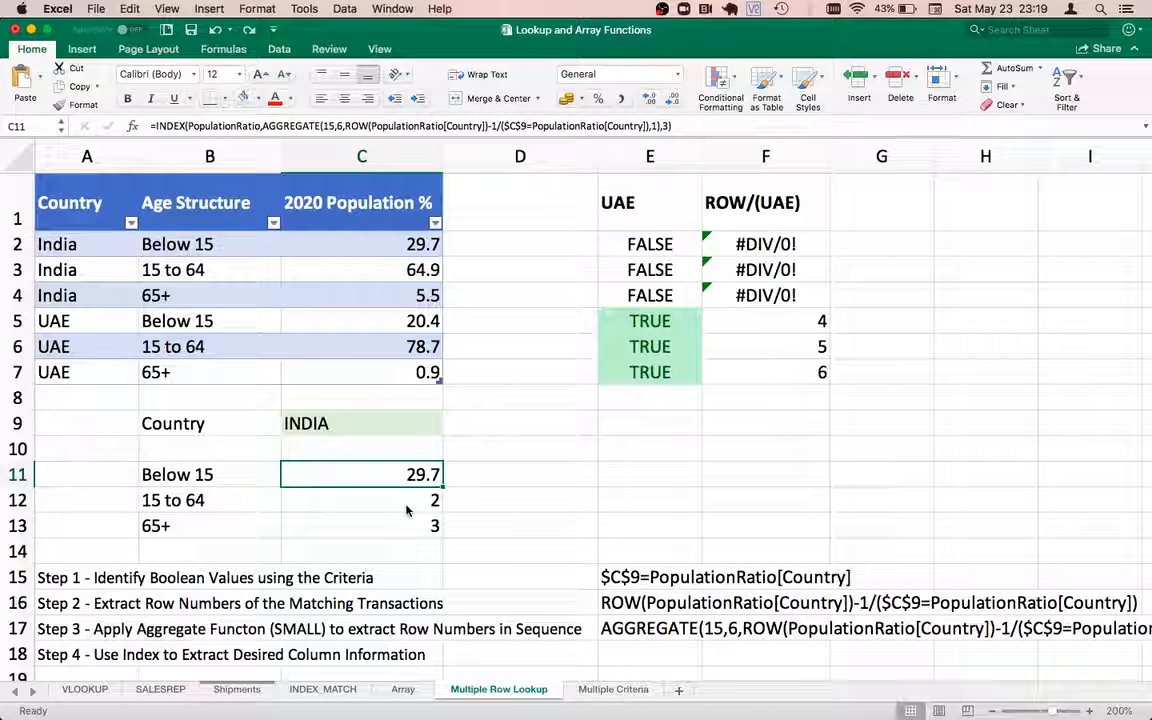
# Step: Copy the C11 INDEX formula into C12 and set its AGGREGATE k argument to 2
pyautogui.press('super+c')
pyautogui.click(406, 506)
pyautogui.press('super+v')
pyautogui.doubleClick(408, 500)
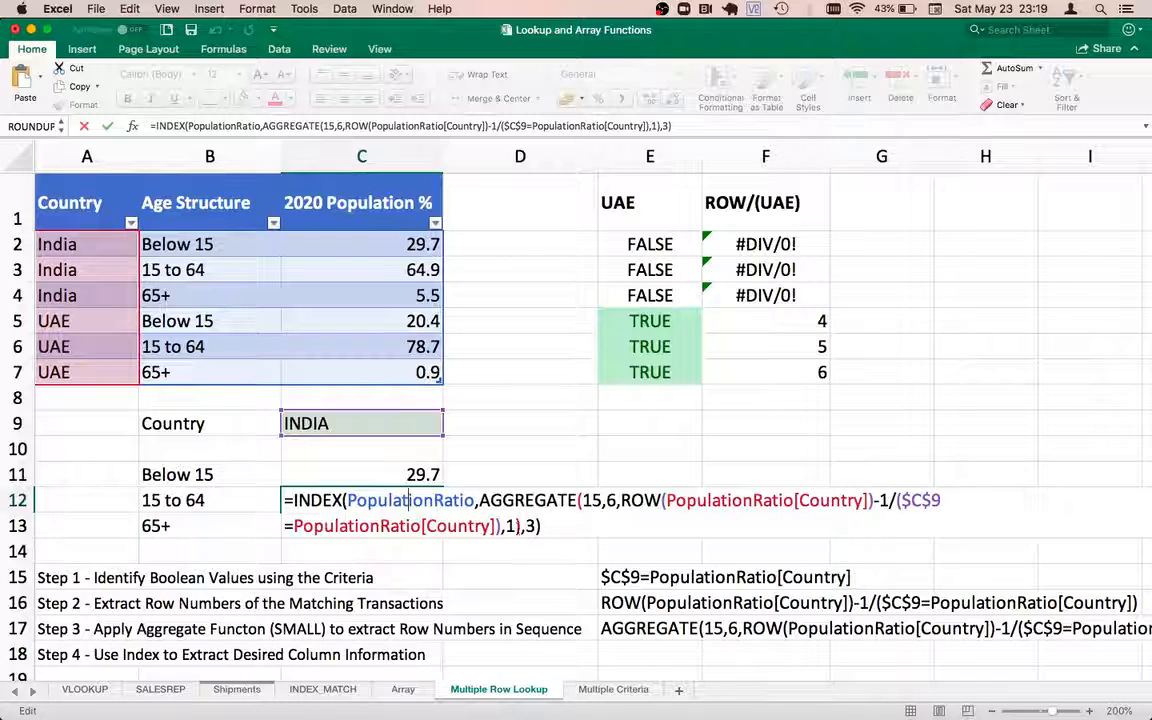
pyautogui.click(513, 526)
pyautogui.press('BackSpace')
pyautogui.write('2')
pyautogui.press('Return')
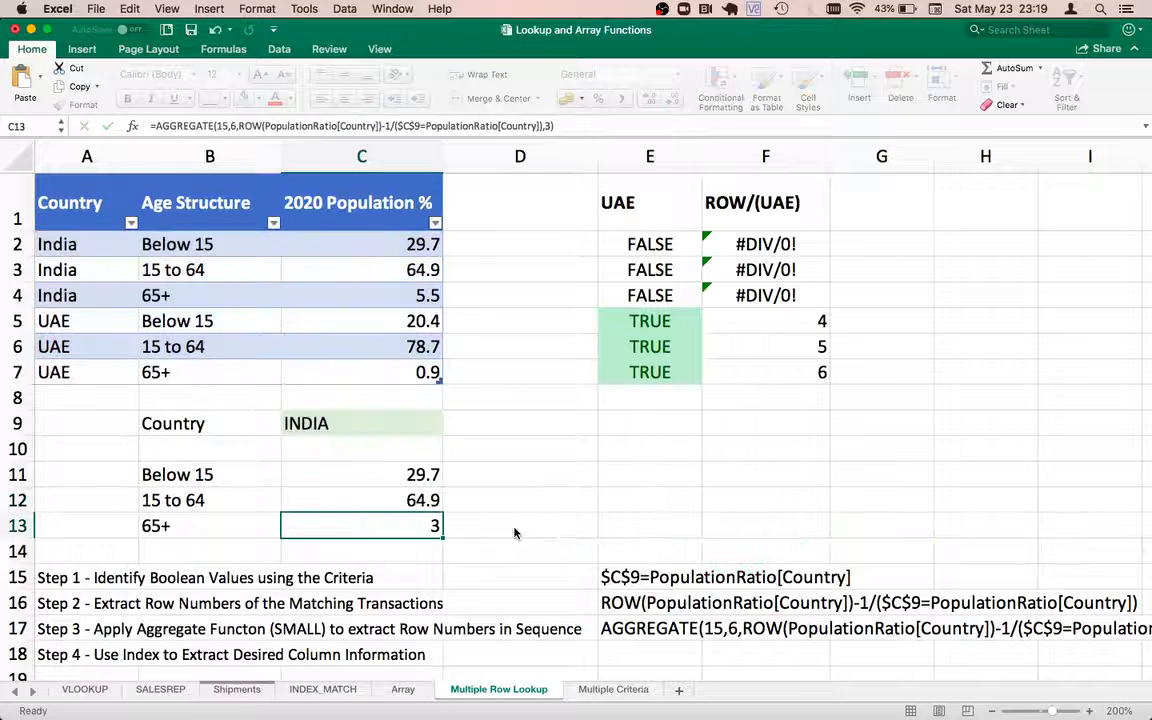
pyautogui.doubleClick(422, 528)
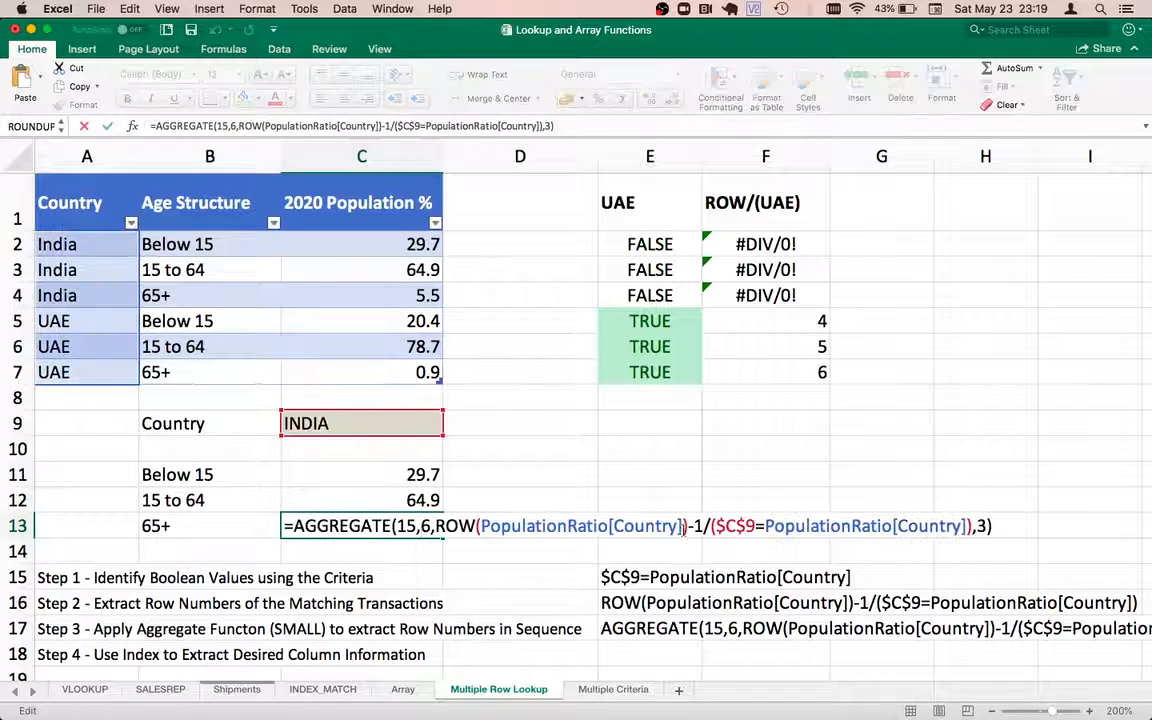
pyautogui.click(700, 525)
pyautogui.press('BackSpace')
pyautogui.write('3')
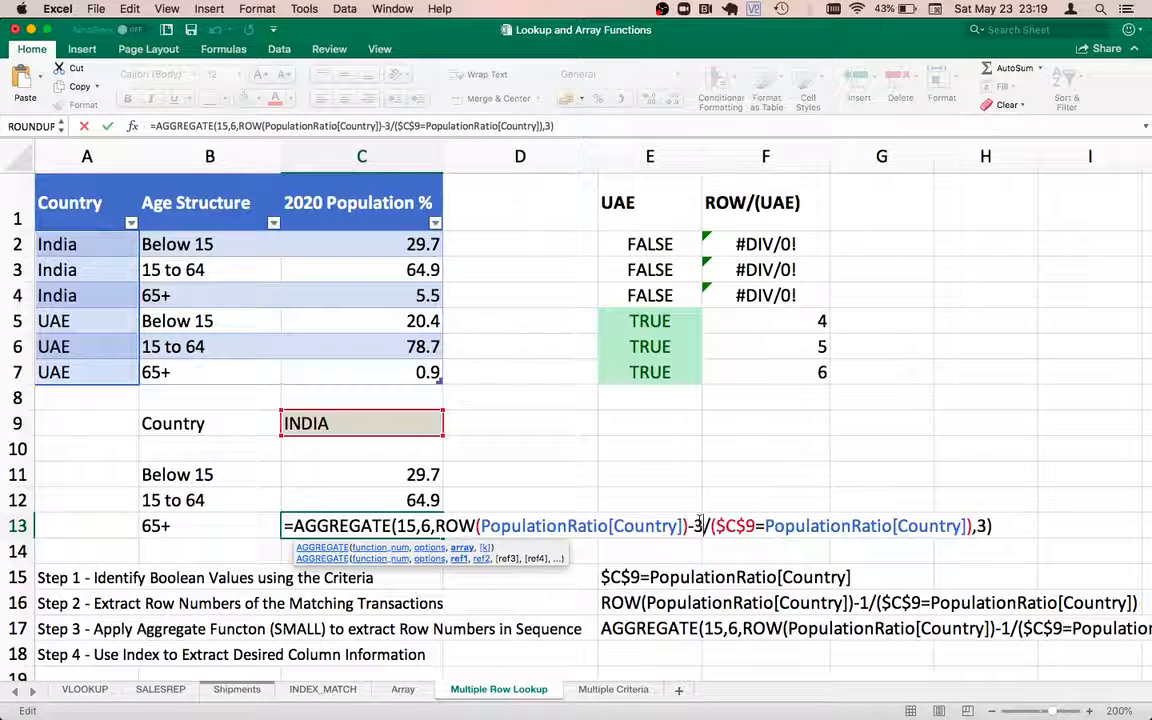
pyautogui.press('BackSpace')
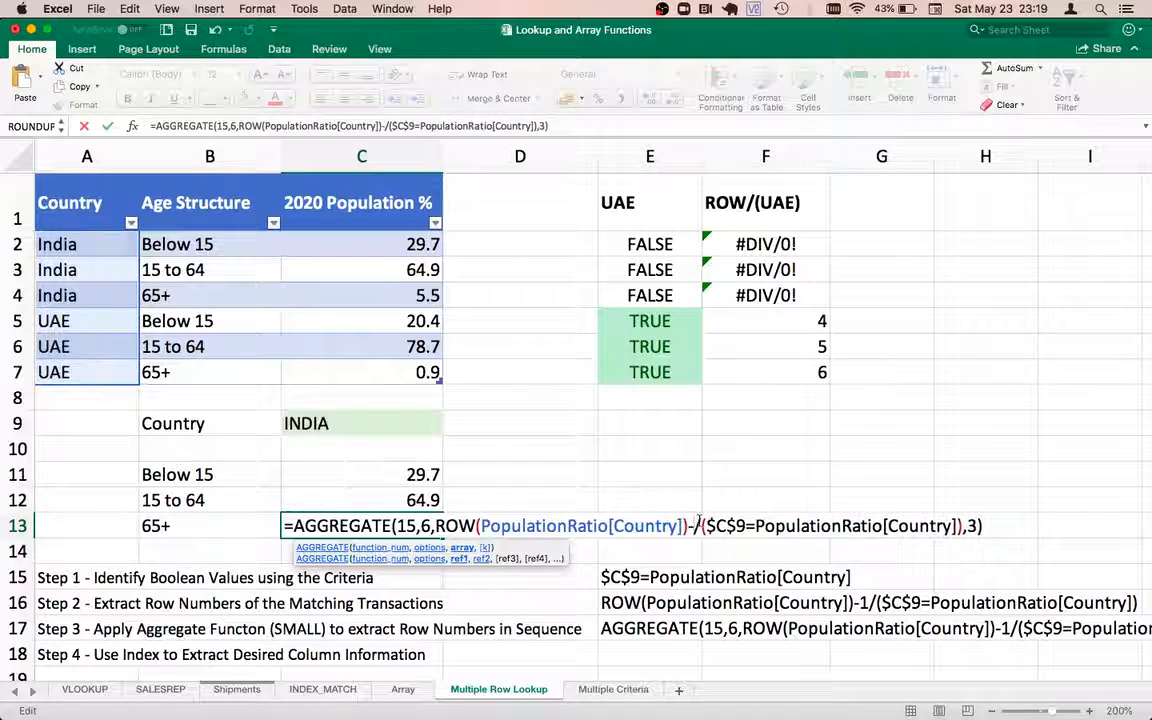
pyautogui.write('1')
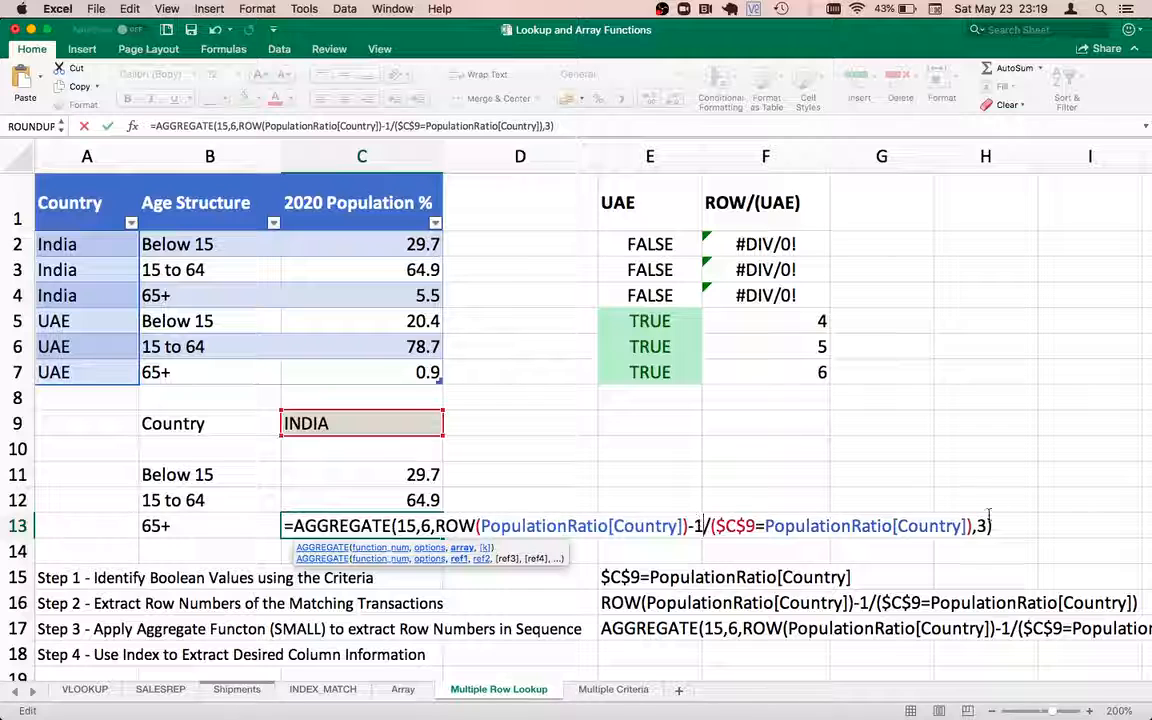
pyautogui.scroll(-4, 988, 525)
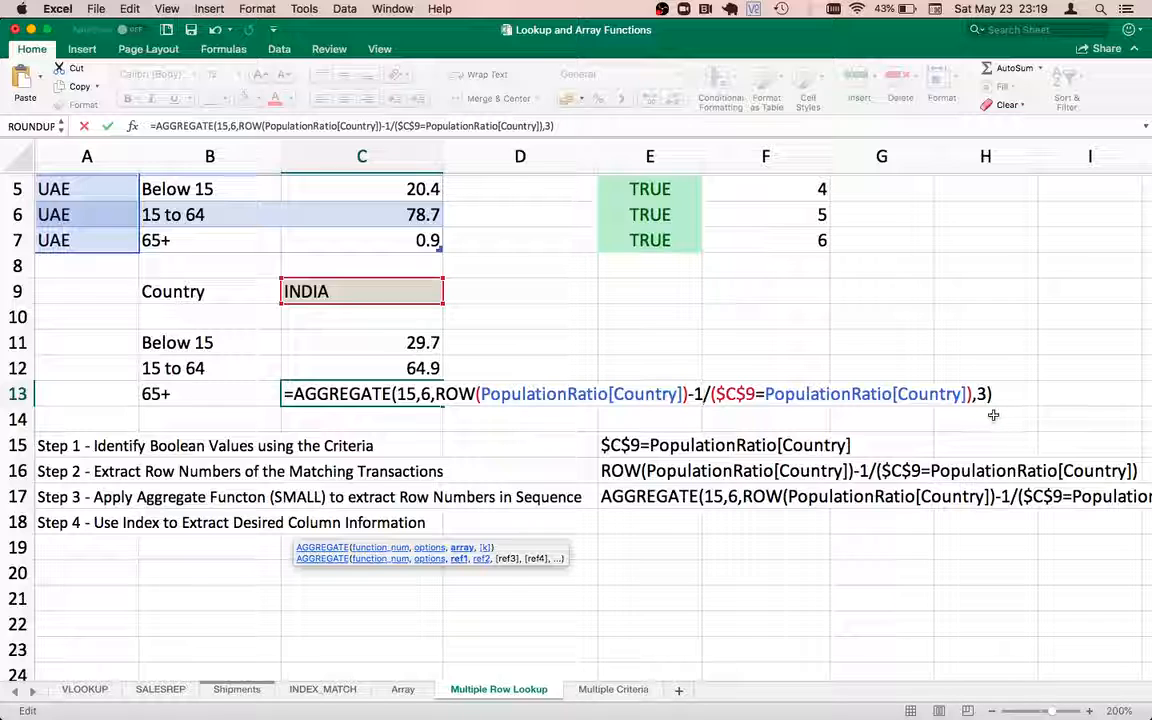
pyautogui.hotkey('ctrl', 'Return')
# Step: Fill the C12 INDEX formula down to C13 and set its AGGREGATE k argument to 3
pyautogui.press('Up')
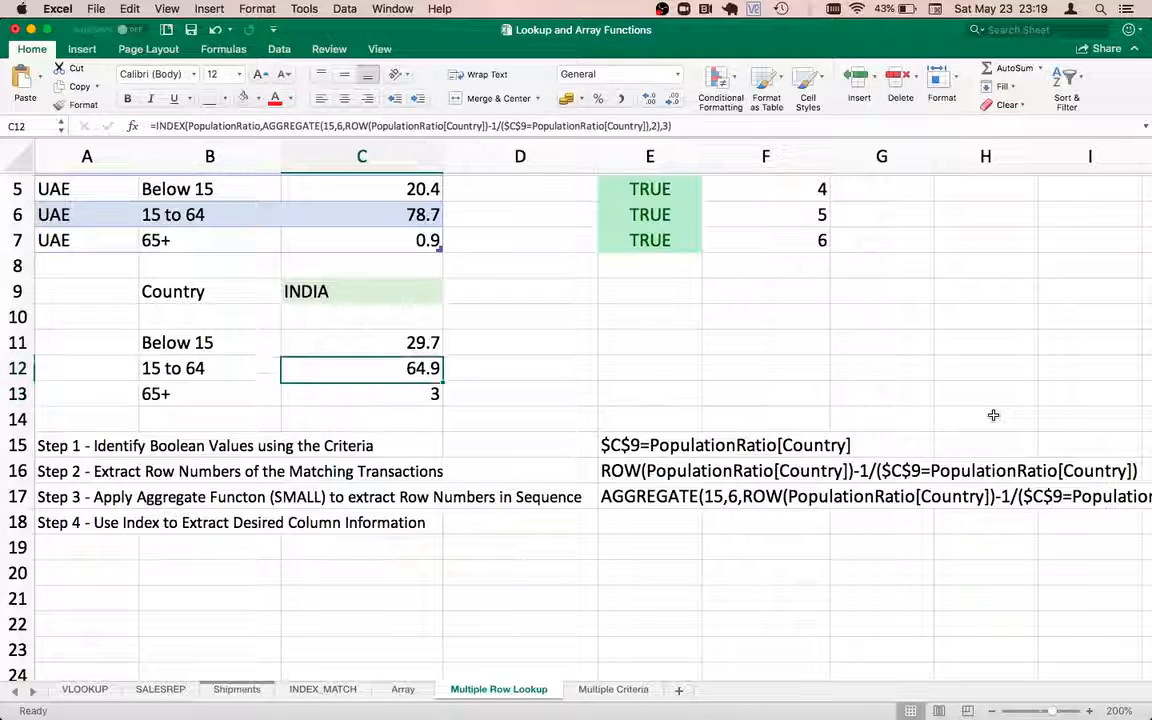
pyautogui.moveTo(441, 381); pyautogui.dragTo(420, 394)
pyautogui.doubleClick(420, 394)
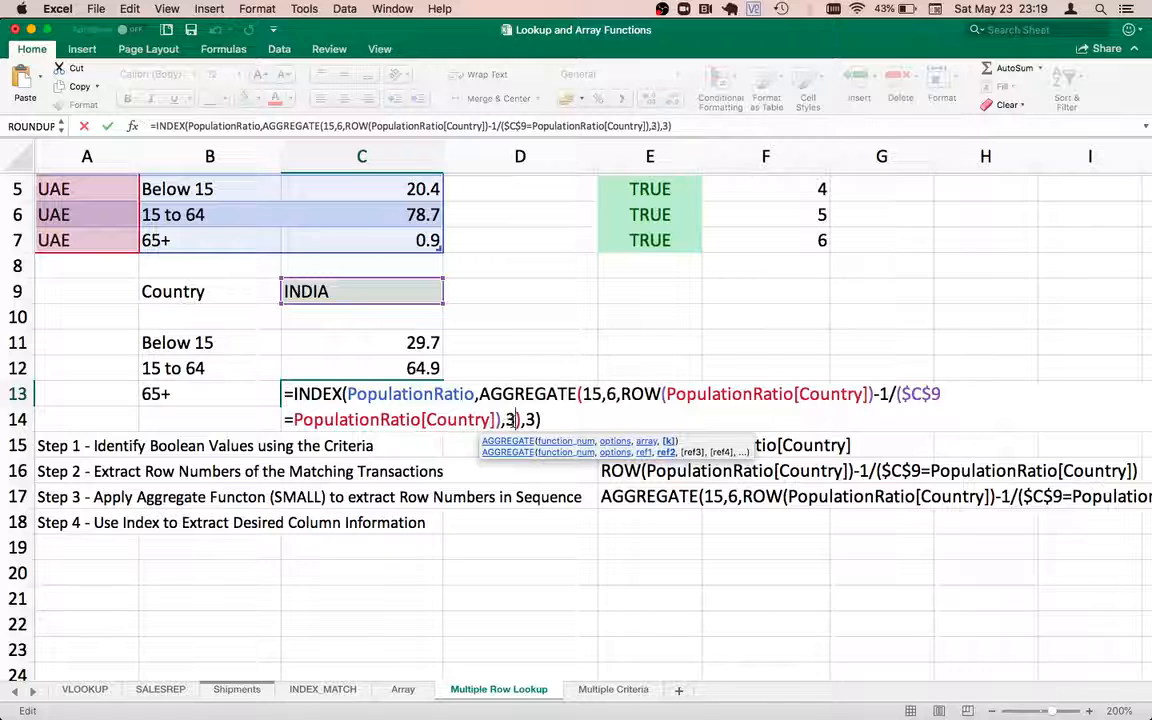
pyautogui.press('Return')
# Step: Compare the INDEX results in C11 to C13 with the population percentages in the source table
pyautogui.press('Up')
pyautogui.press('Up')
pyautogui.press('Up')
pyautogui.press('Up')
pyautogui.press('Up')
pyautogui.press('Up')
pyautogui.press('Up')
pyautogui.press('Up')
pyautogui.press('Up')
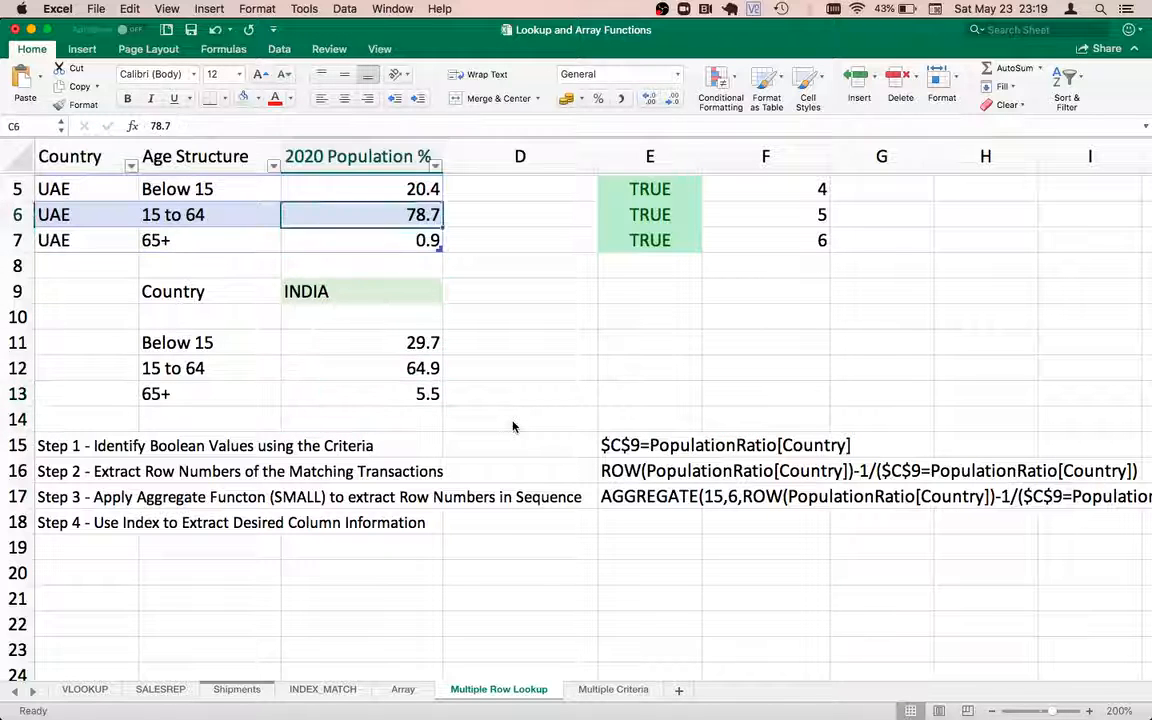
pyautogui.press('Down')
pyautogui.press('Down')
pyautogui.press('Down')
pyautogui.press('Down')
pyautogui.press('Down')
pyautogui.press('Down')
pyautogui.press('Down')
pyautogui.press('Down')
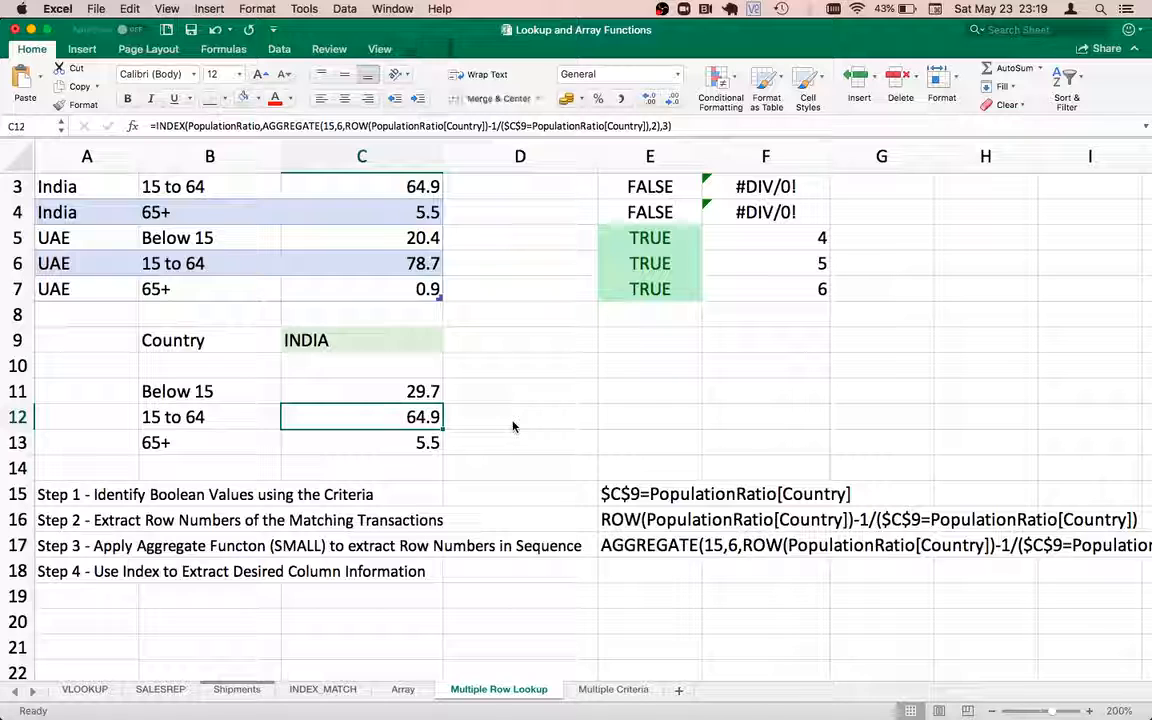
# Step: Copy the C11 expression into E18 as text beside Step 4: INDEX(PopulationRatio,AGGREGATE(15,6,ROW(PopulationRatio[Country])-1/($C$9=PopulationRatio[Country]),1),3)
pyautogui.click(440, 386)
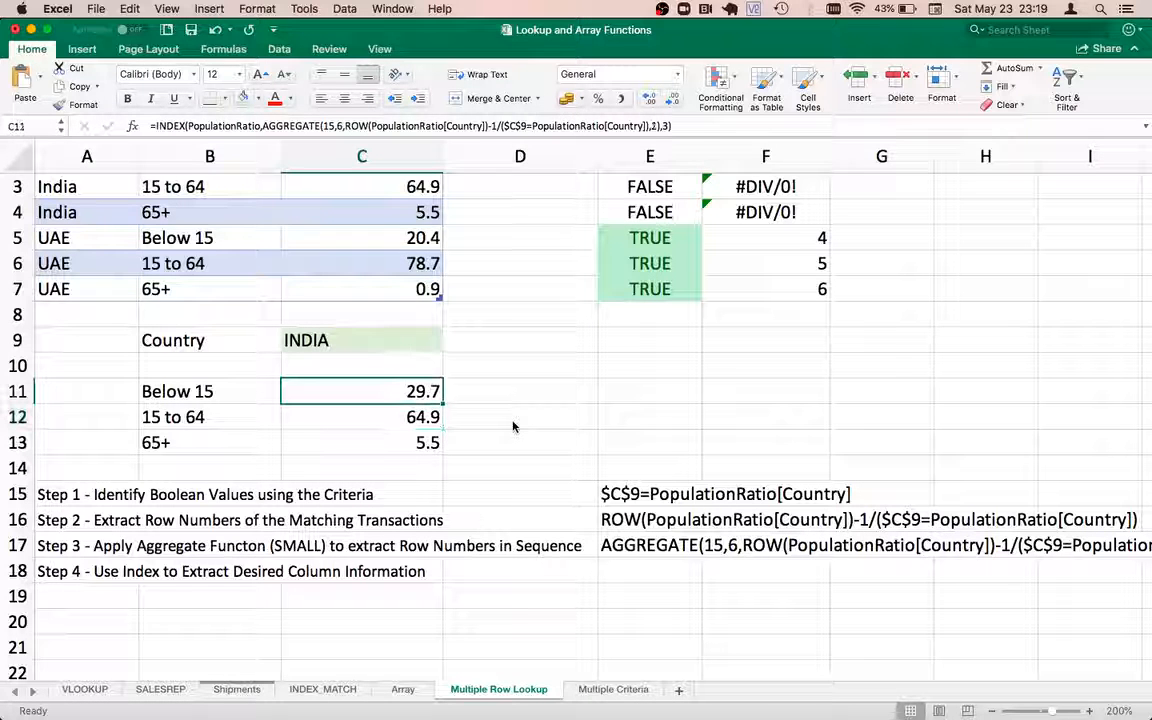
pyautogui.doubleClick(376, 391)
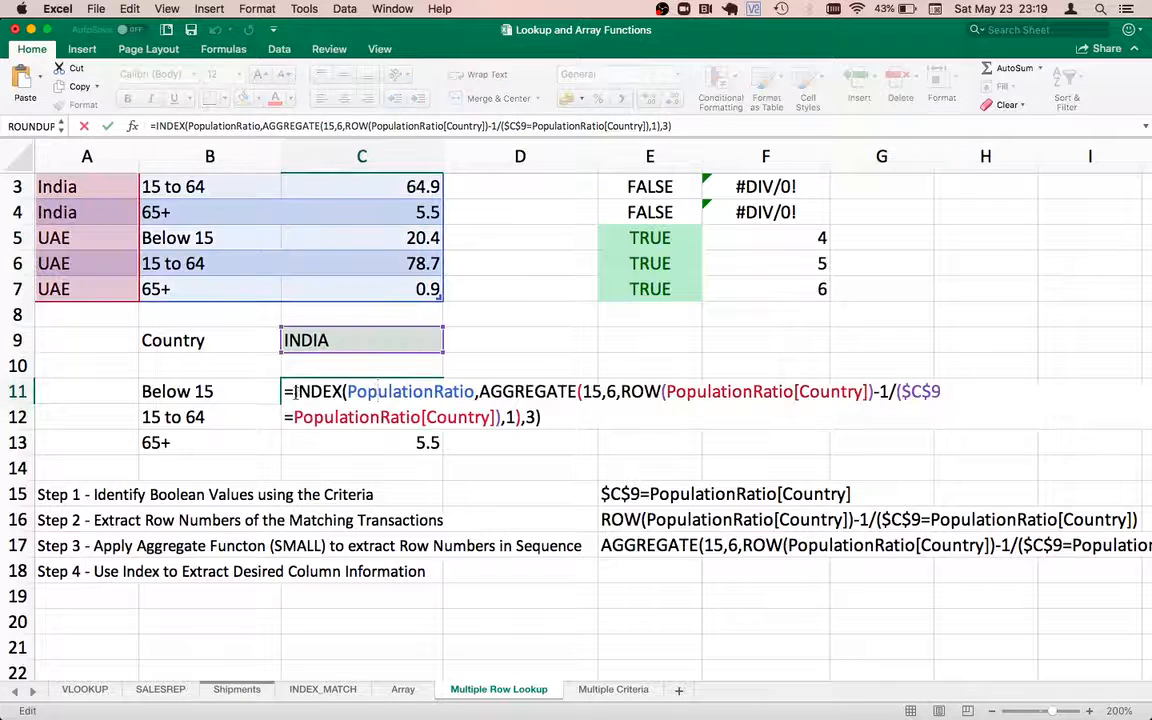
pyautogui.moveTo(541, 417); pyautogui.dragTo(293, 391)
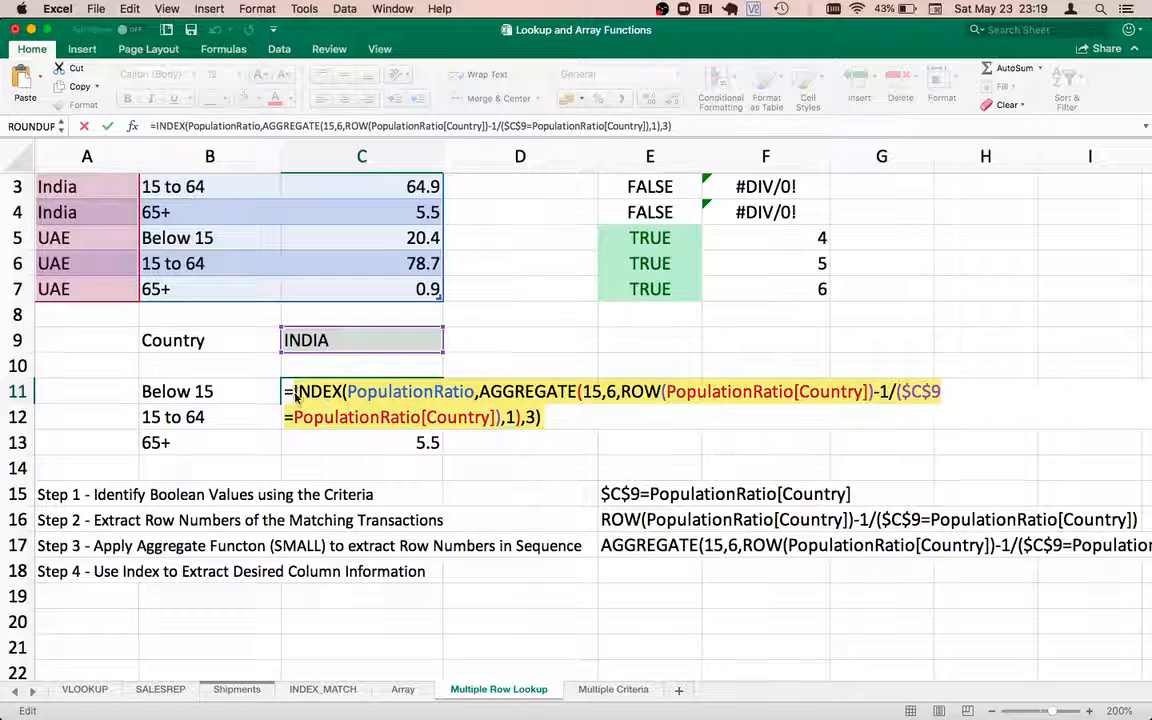
pyautogui.press('Return')
pyautogui.press('Down')
pyautogui.press('Down')
pyautogui.press('Down')
pyautogui.press('Down')
pyautogui.press('Down')
pyautogui.press('Right')
pyautogui.press('Right')
pyautogui.press('Down')
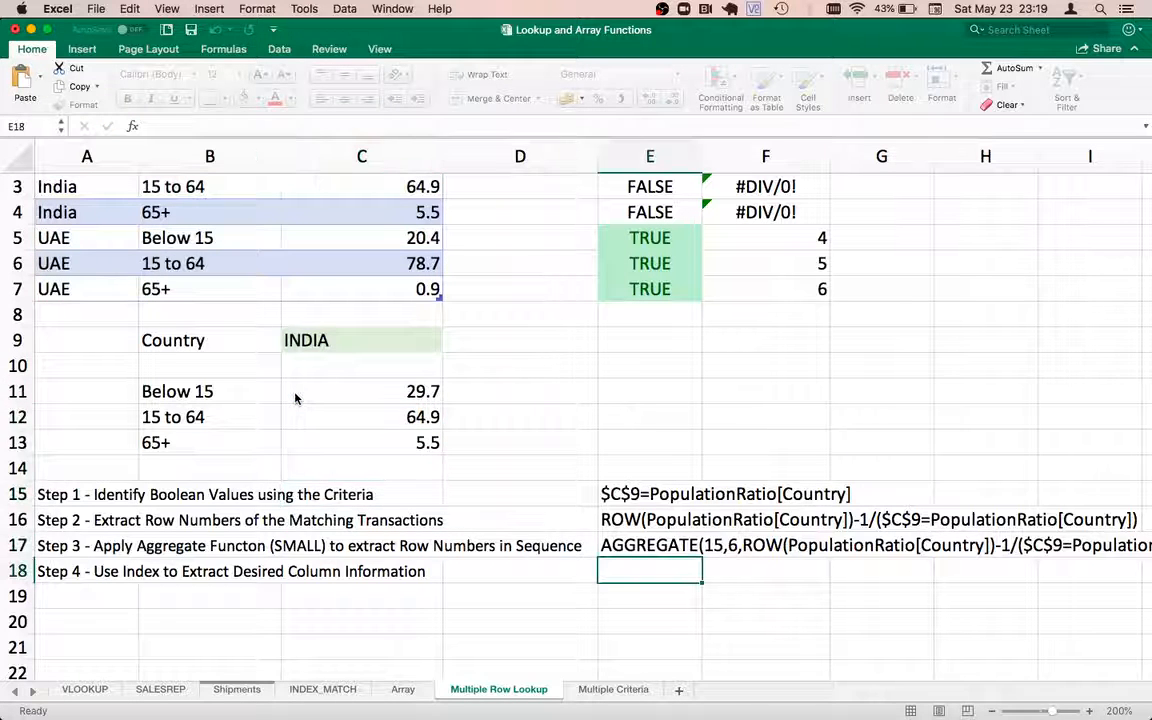
pyautogui.hotkey('ctrl', 'v')
# Step: Review the UAE Boolean and row-number helper columns and the Step 1 criteria expression in E15
pyautogui.press('Up')
pyautogui.press('Up')
pyautogui.press('Up')
pyautogui.press('Up')
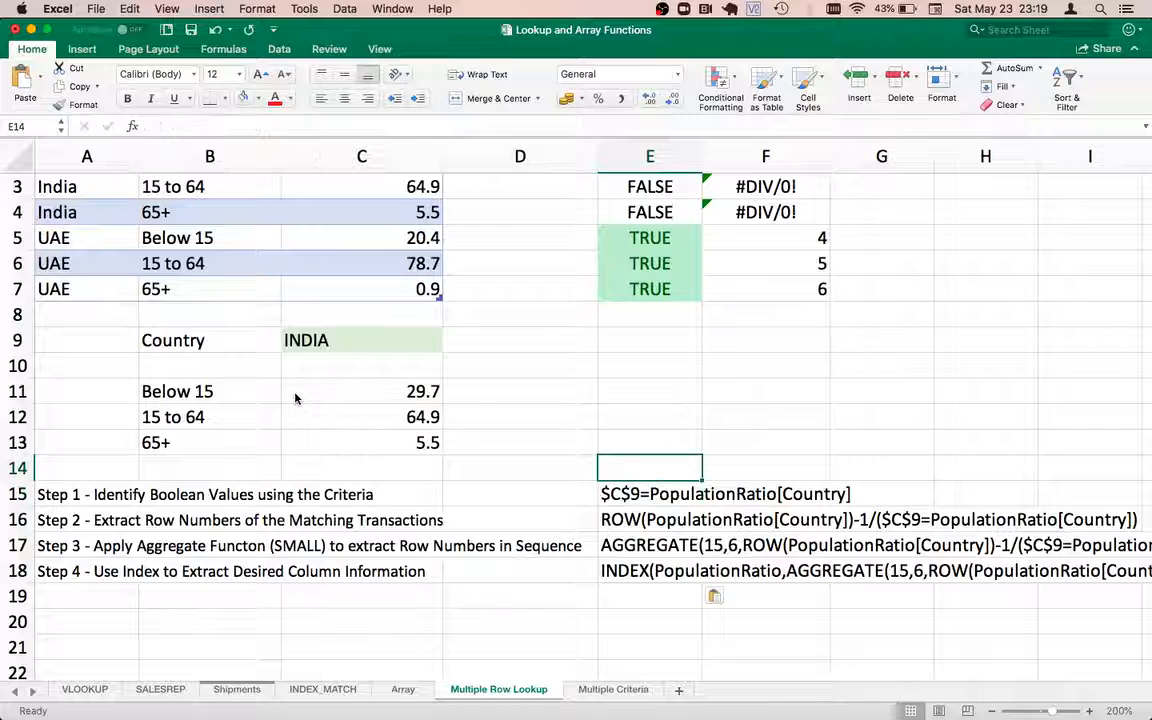
pyautogui.press('Up')
pyautogui.press('Up')
pyautogui.press('Up')
pyautogui.press('Up')
pyautogui.press('Up')
pyautogui.press('Up')
pyautogui.press('Up')
pyautogui.press('Up')
pyautogui.press('Up')
pyautogui.press('Up')
pyautogui.press('Up')
pyautogui.press('Up')
pyautogui.press('Up')
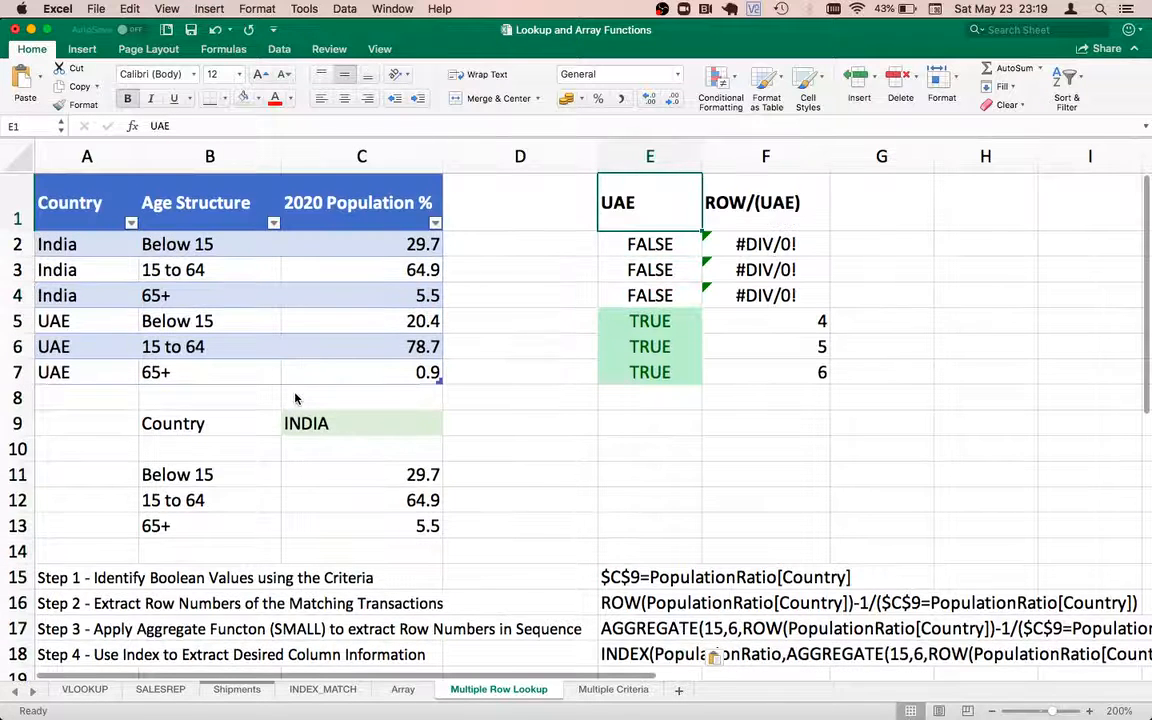
pyautogui.press('Down')
pyautogui.press('Down')
pyautogui.press('Down')
pyautogui.press('Down')
pyautogui.press('Down')
pyautogui.press('Down')
pyautogui.press('Down')
pyautogui.press('Down')
pyautogui.press('Down')
pyautogui.press('Down')
pyautogui.press('Down')
pyautogui.press('Down')
pyautogui.press('Down')
pyautogui.press('Down')
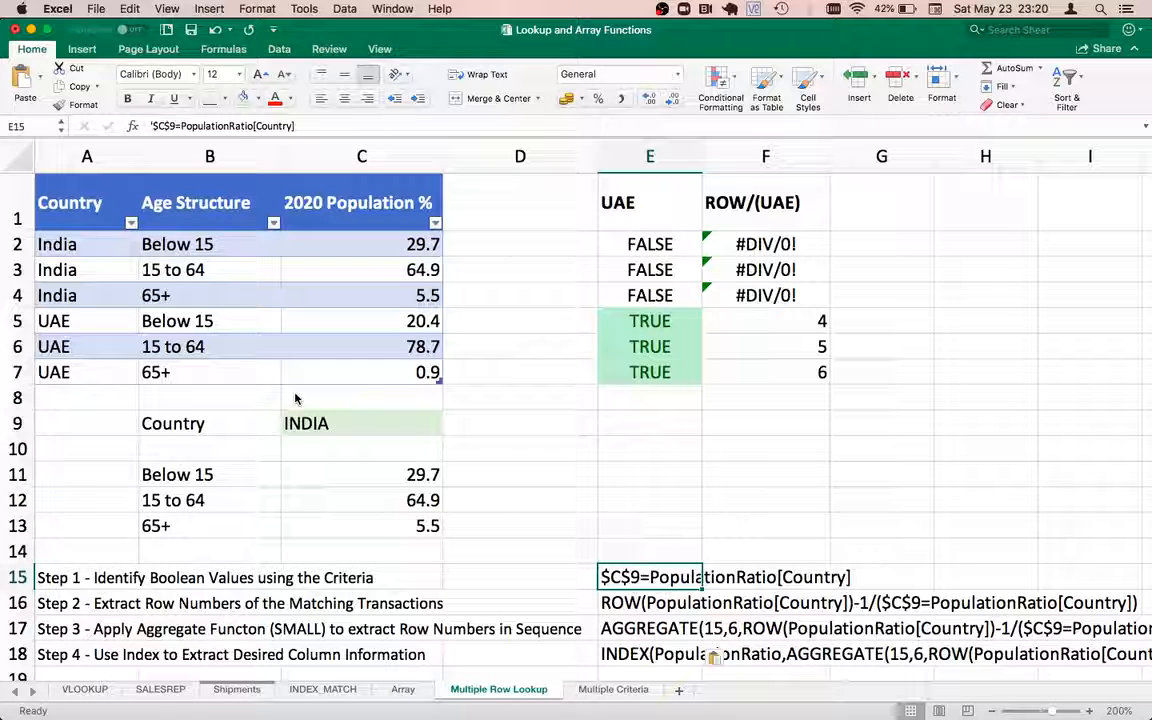
pyautogui.press('Up')
pyautogui.press('Up')
pyautogui.press('Up')
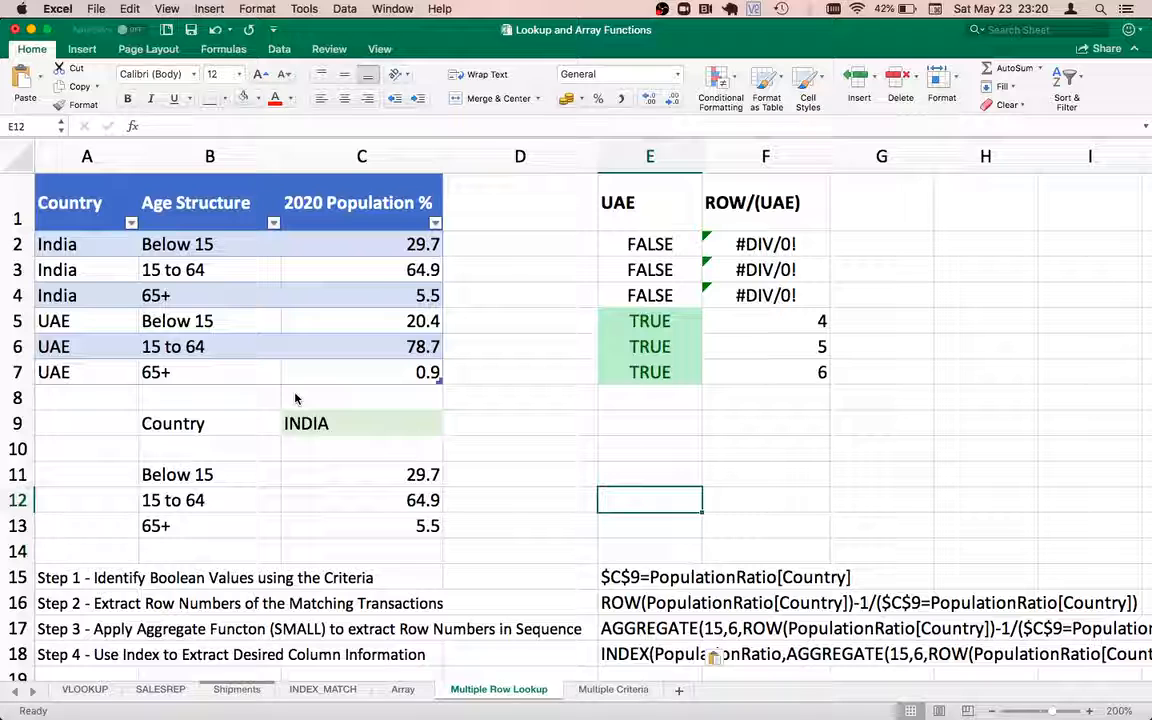
pyautogui.press('Left')
pyautogui.press('Left')
pyautogui.press('Up')
pyautogui.press('Up')
pyautogui.press('Right')
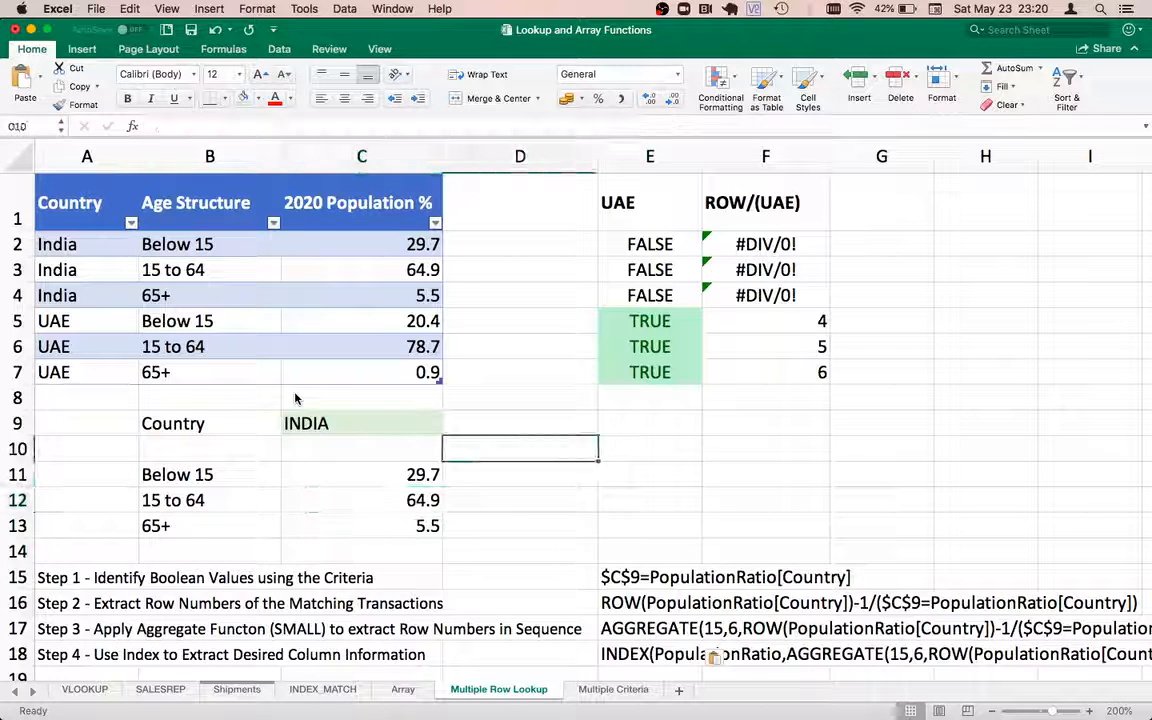
pyautogui.press('Down')
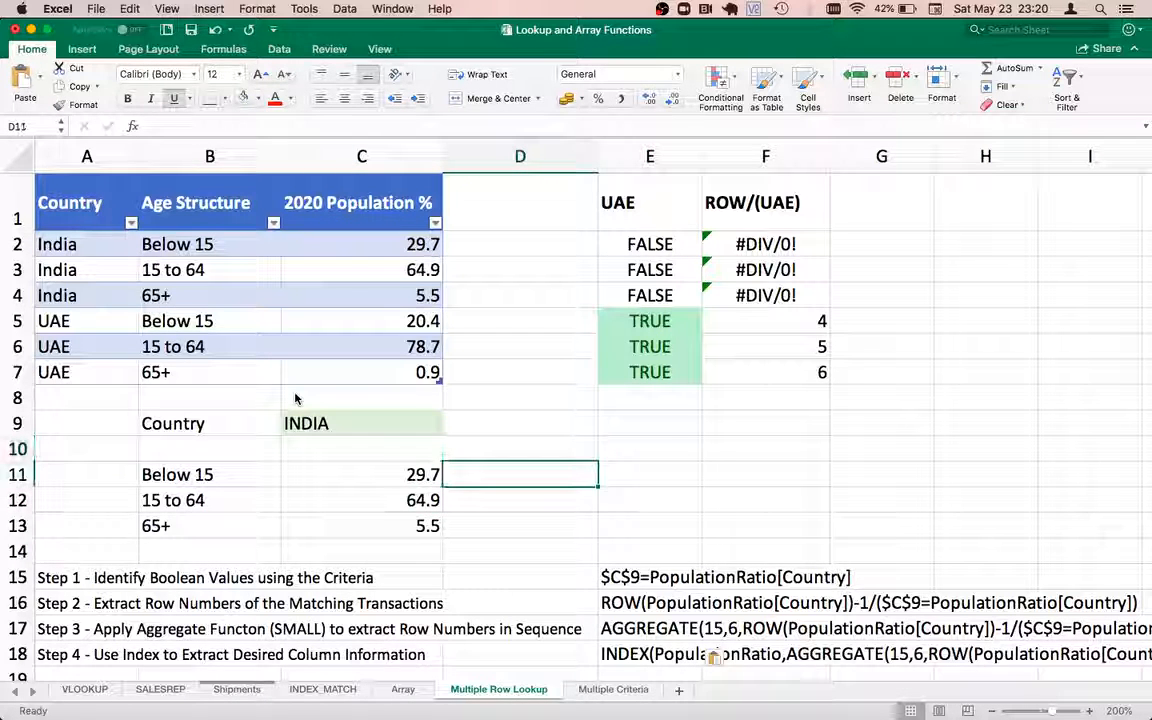
pyautogui.press('Right')
pyautogui.press('Left')
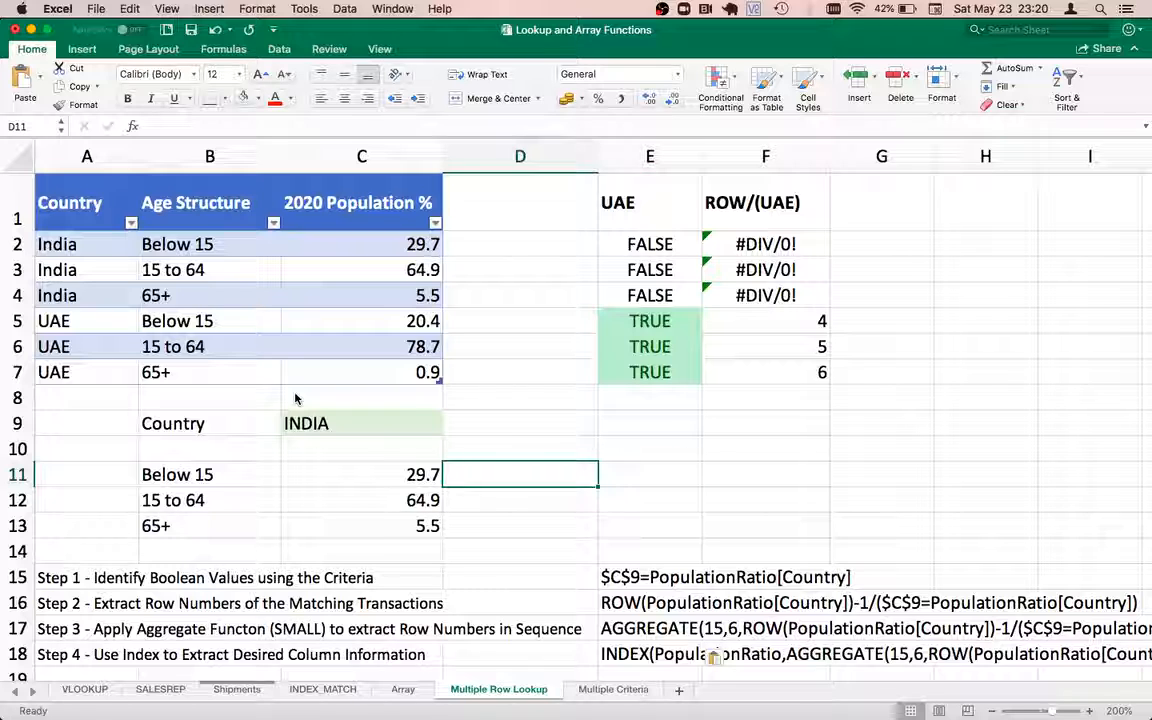
pyautogui.press('Right')
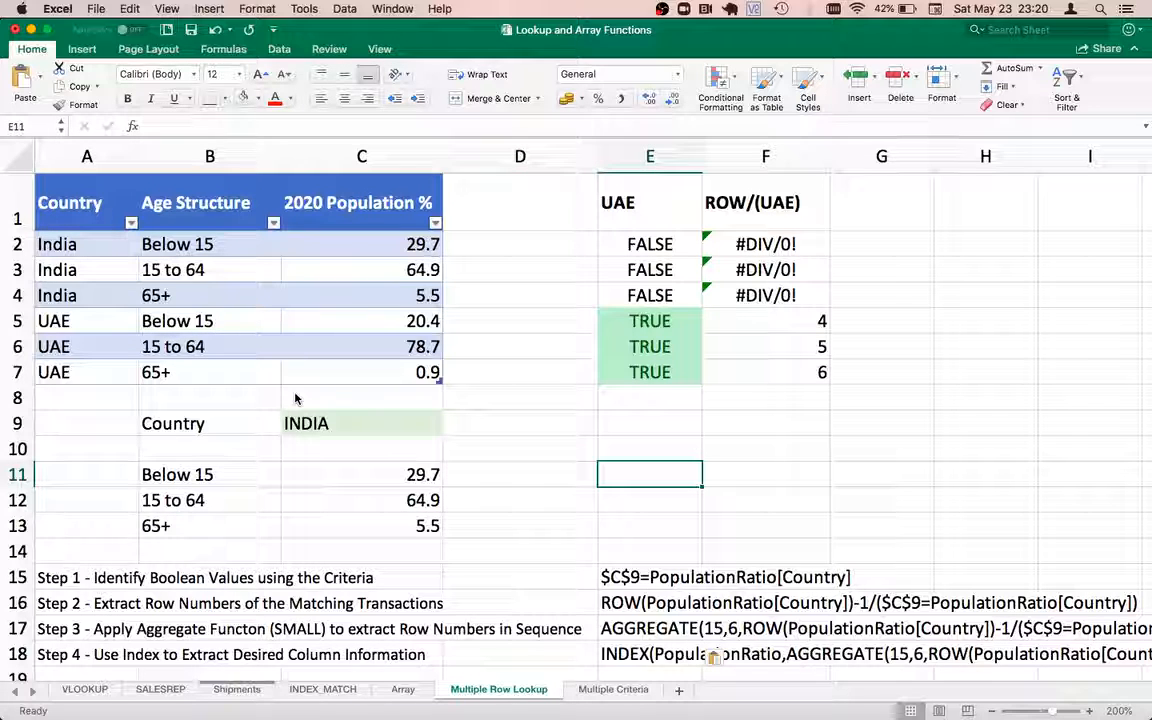